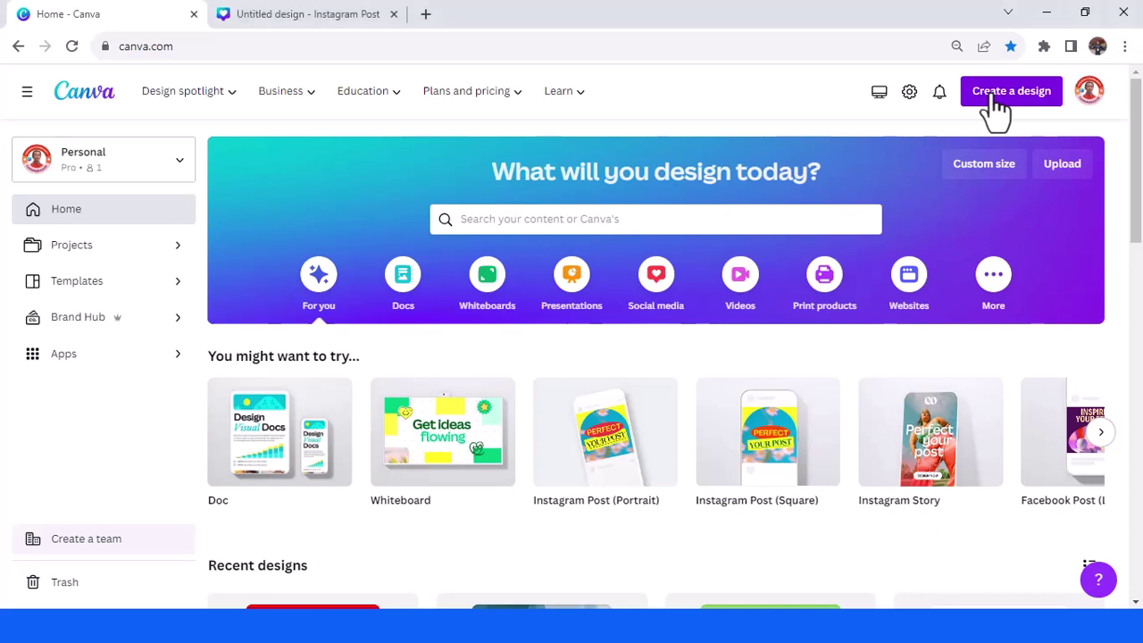
Create an Instagram Post (Portrait) design and fill its blank page with the light orange default solid colour
{"action": "left_click", "coordinate": [993, 94]}
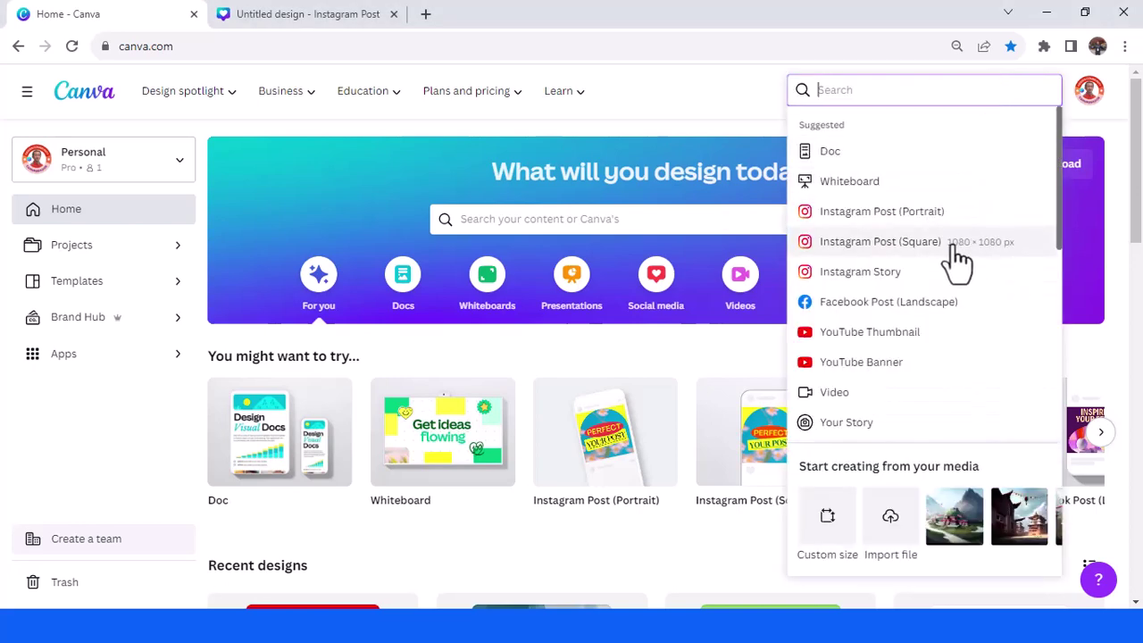
{"action": "left_click", "coordinate": [911, 214]}
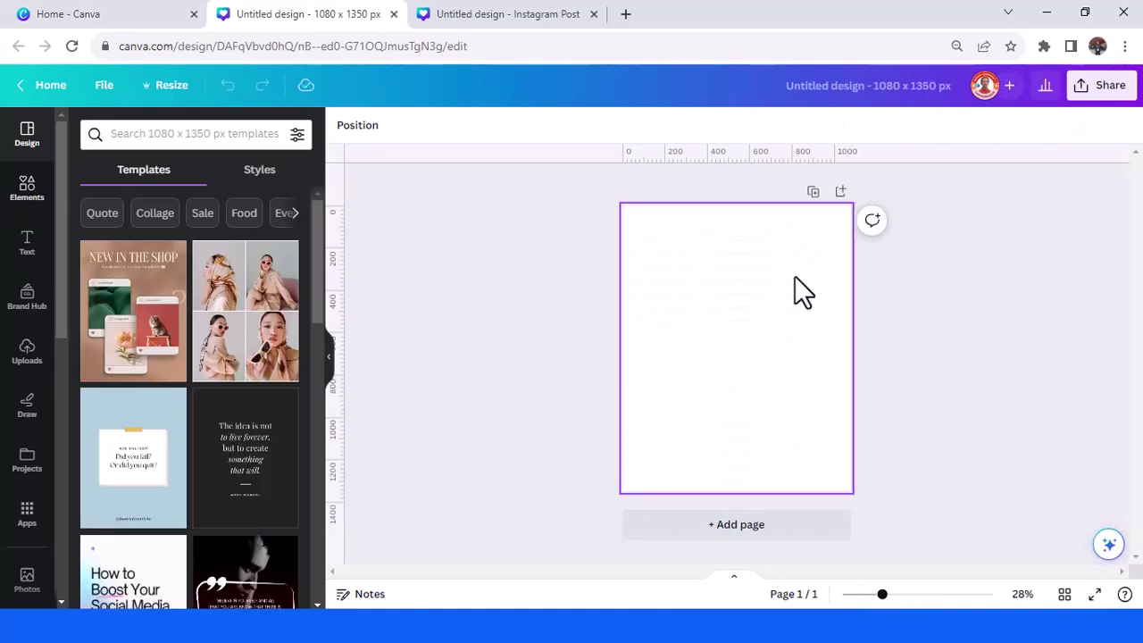
{"action": "left_click", "coordinate": [730, 282]}
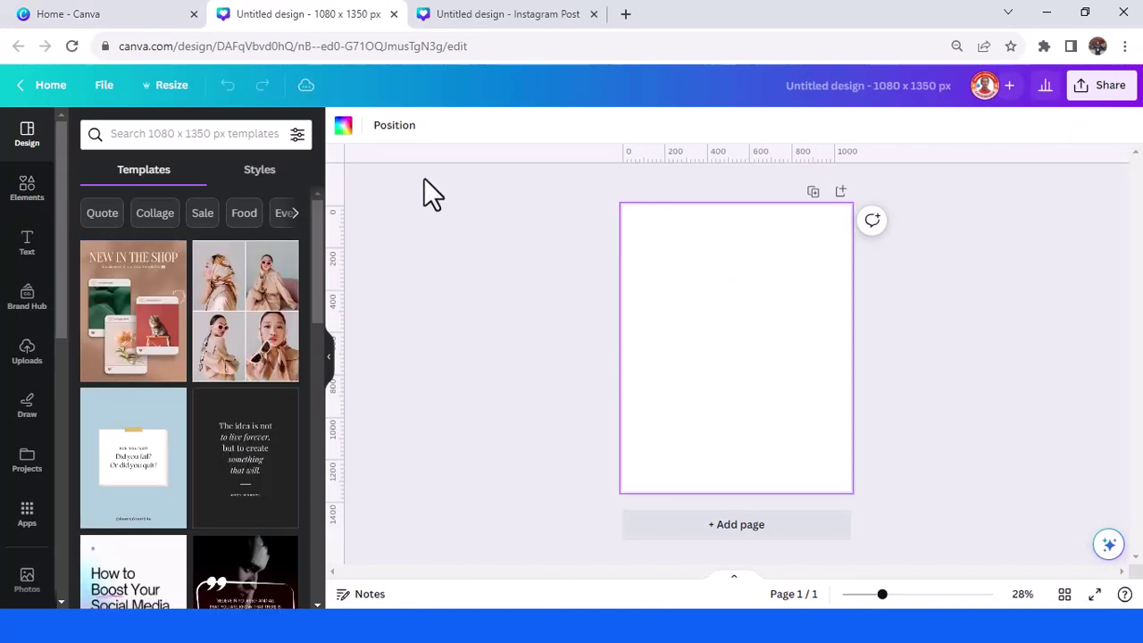
{"action": "left_click", "coordinate": [344, 126]}
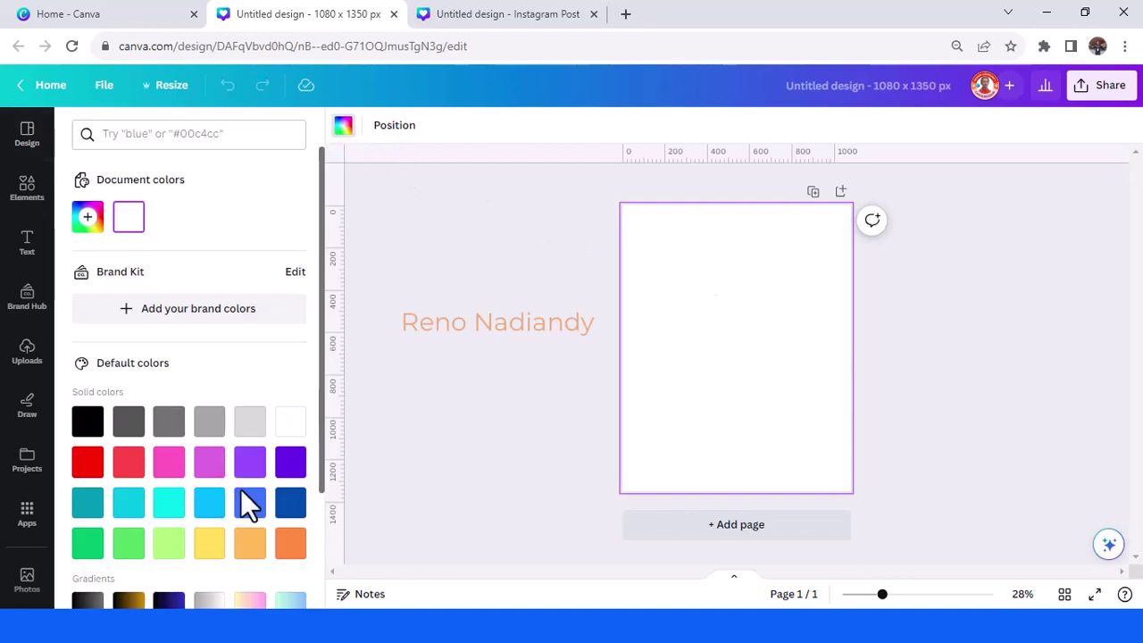
{"action": "left_click", "coordinate": [252, 547]}
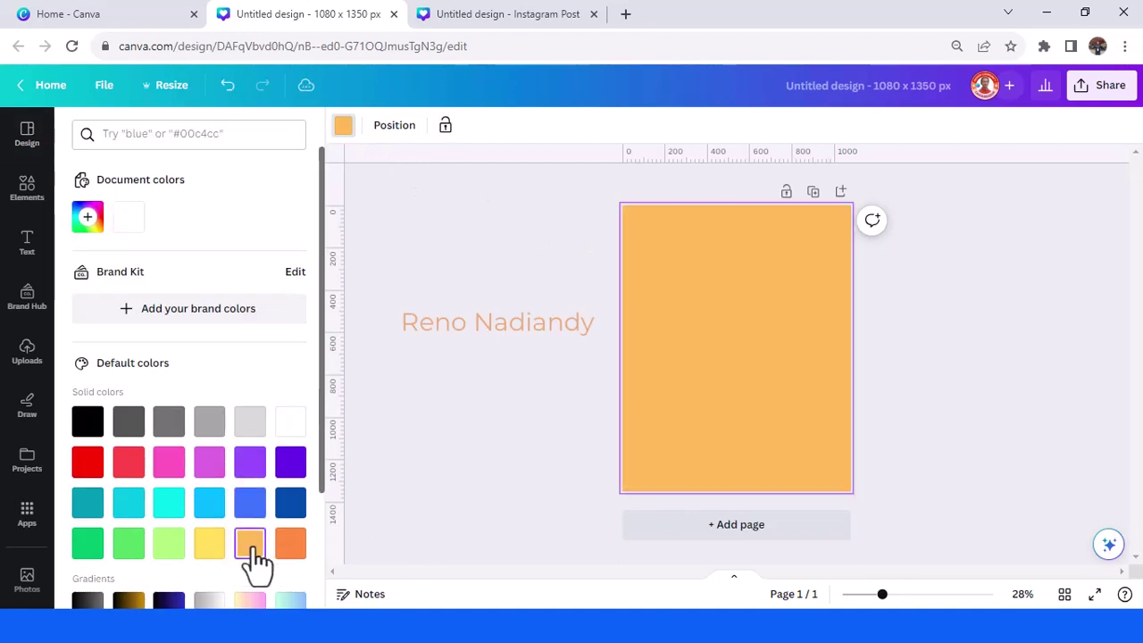
Search the elements for "couple wedding" and limit the results to graphics
{"action": "left_click", "coordinate": [27, 187]}
{"action": "left_click", "coordinate": [122, 133]}
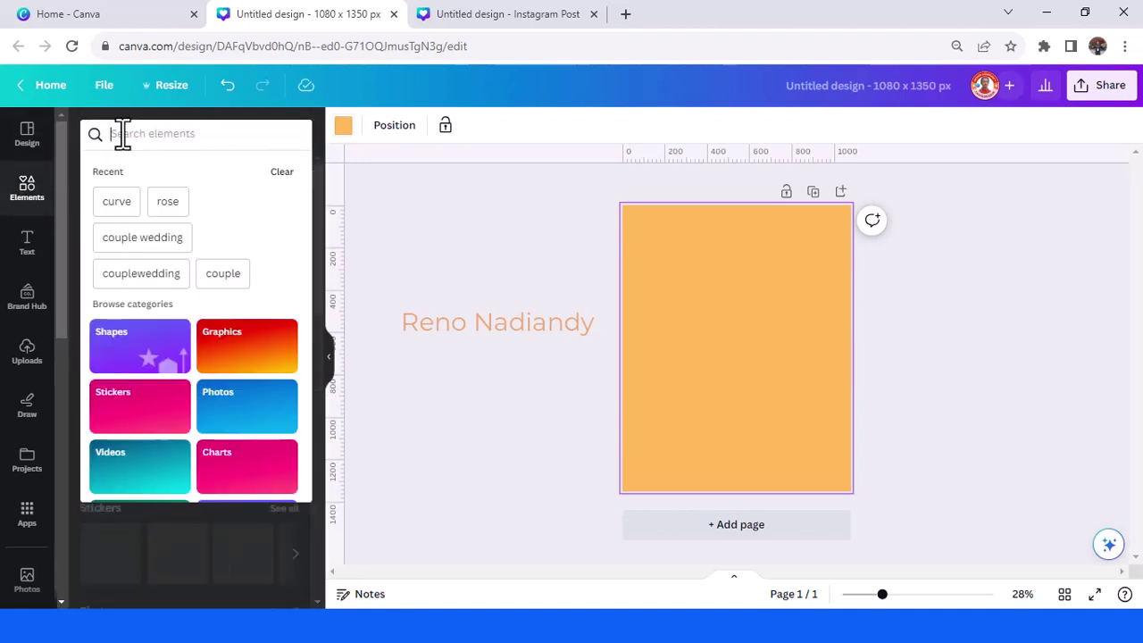
{"action": "left_click", "coordinate": [163, 237]}
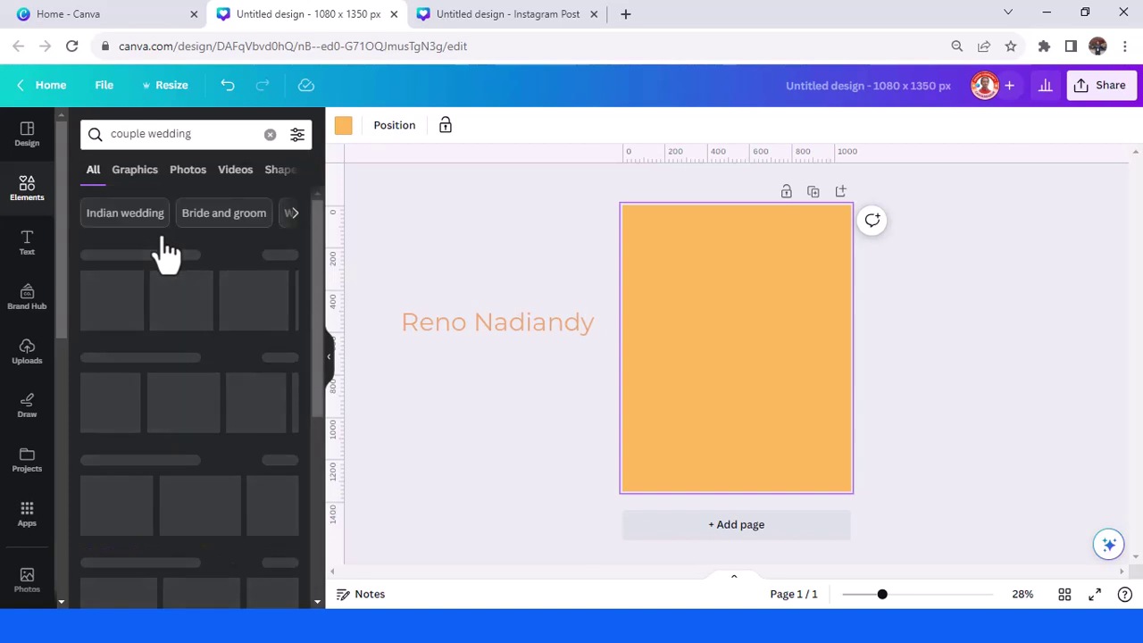
{"action": "left_click", "coordinate": [136, 175]}
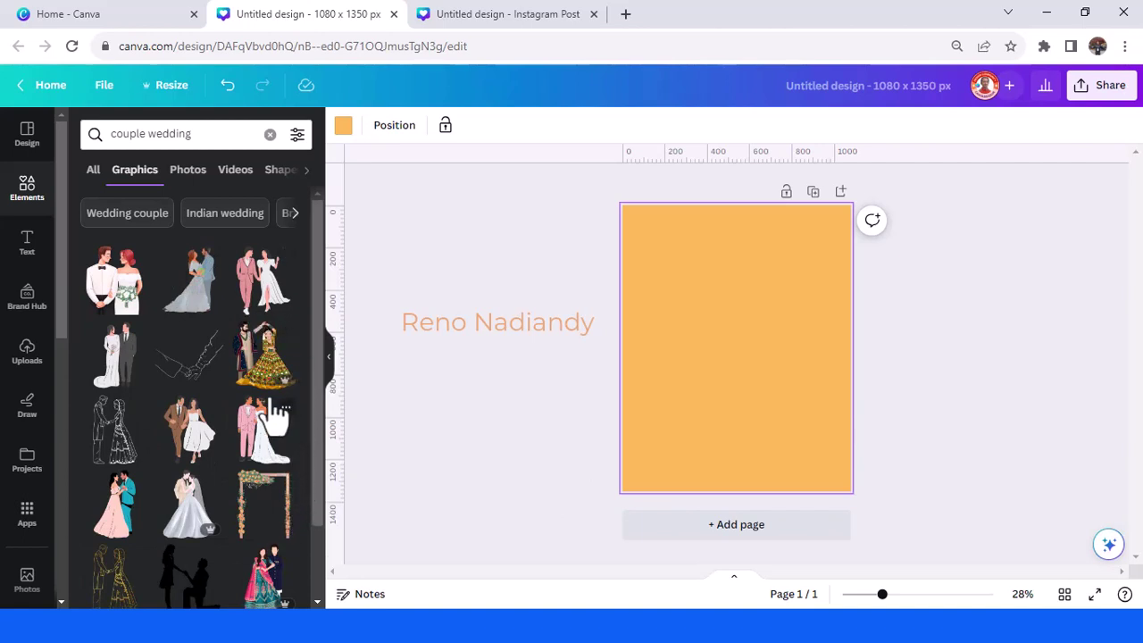
Try the watercolour couple graphic, remove it, and add the couple in a pink suit and white dress instead
{"action": "left_click", "coordinate": [192, 286]}
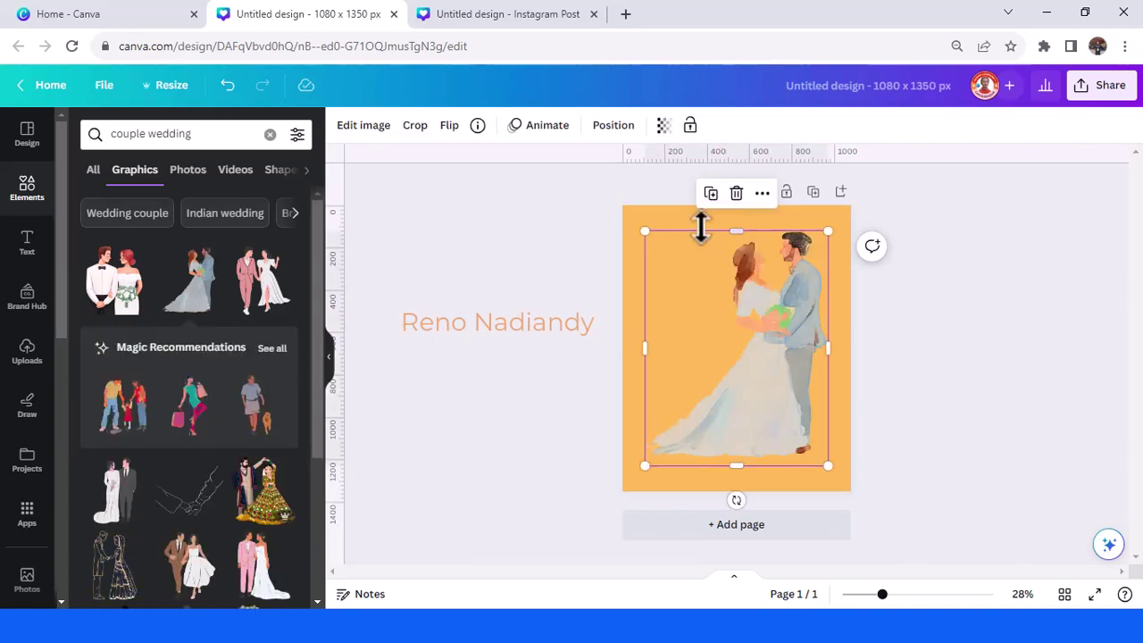
{"action": "left_click", "coordinate": [736, 194]}
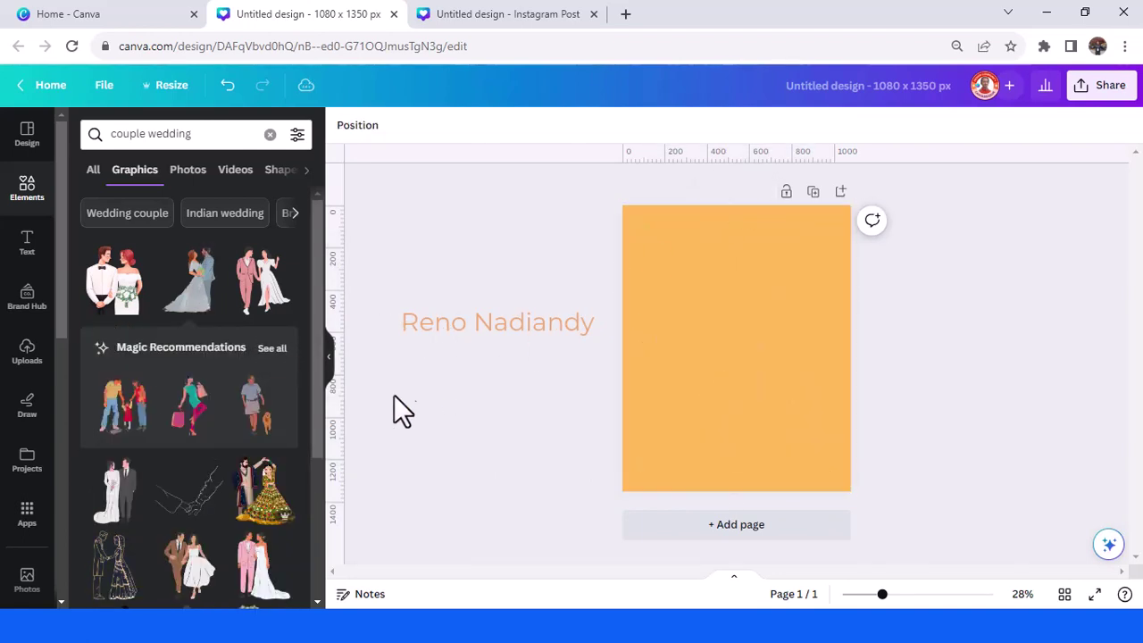
{"action": "left_click", "coordinate": [259, 572]}
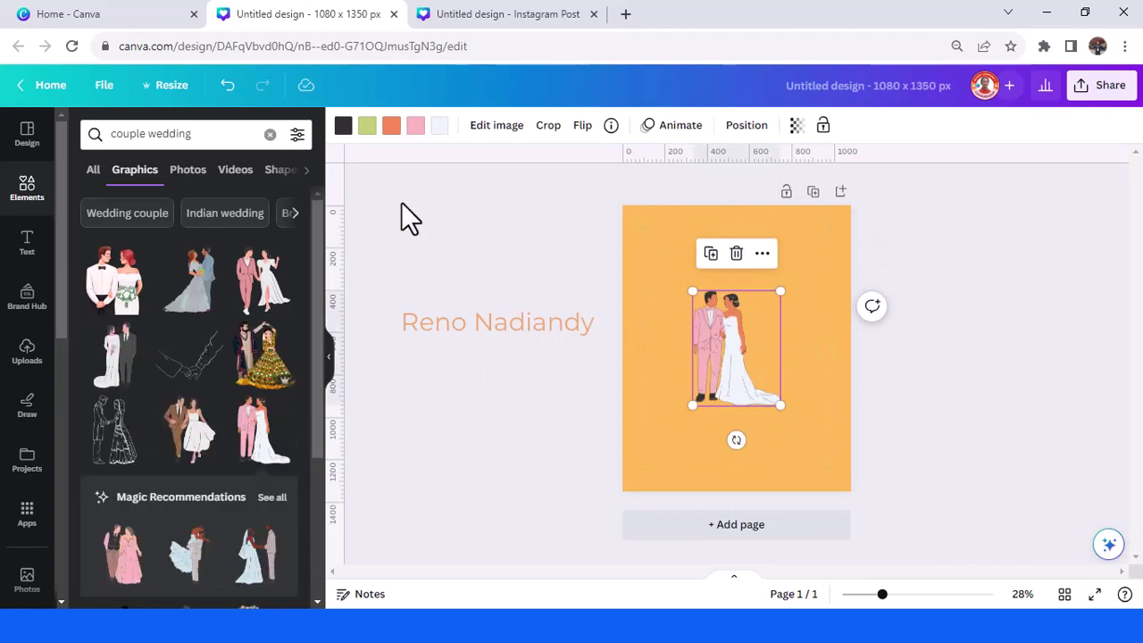
Recolour all five colours of the wedding couple graphic to white to make a solid silhouette
{"action": "left_click", "coordinate": [343, 126]}
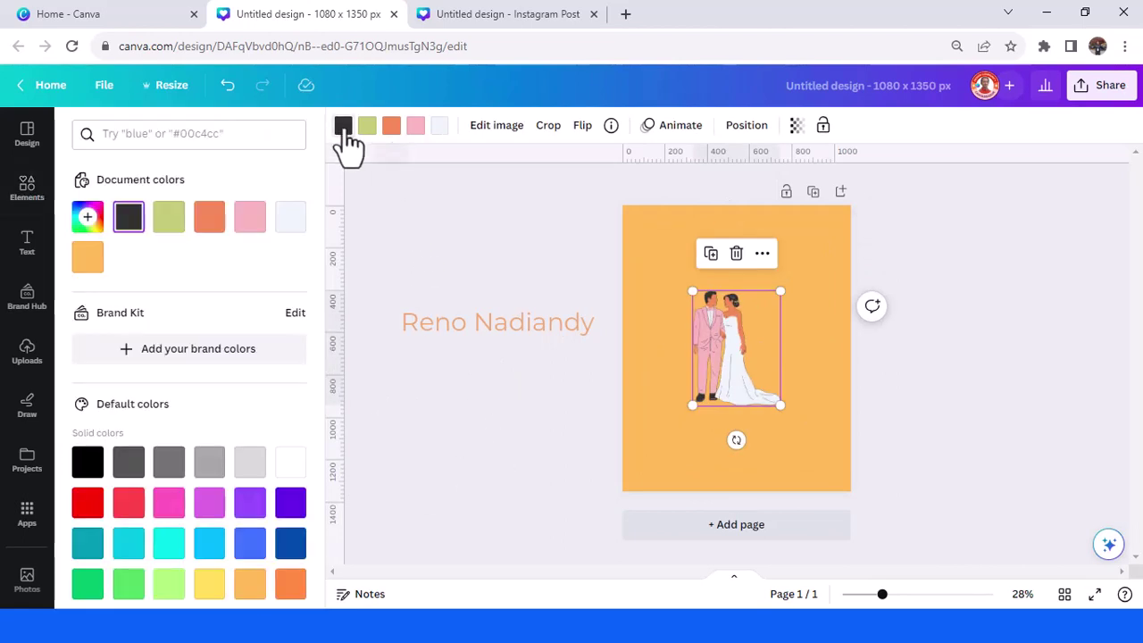
{"action": "left_click", "coordinate": [290, 462]}
{"action": "left_click", "coordinate": [367, 126]}
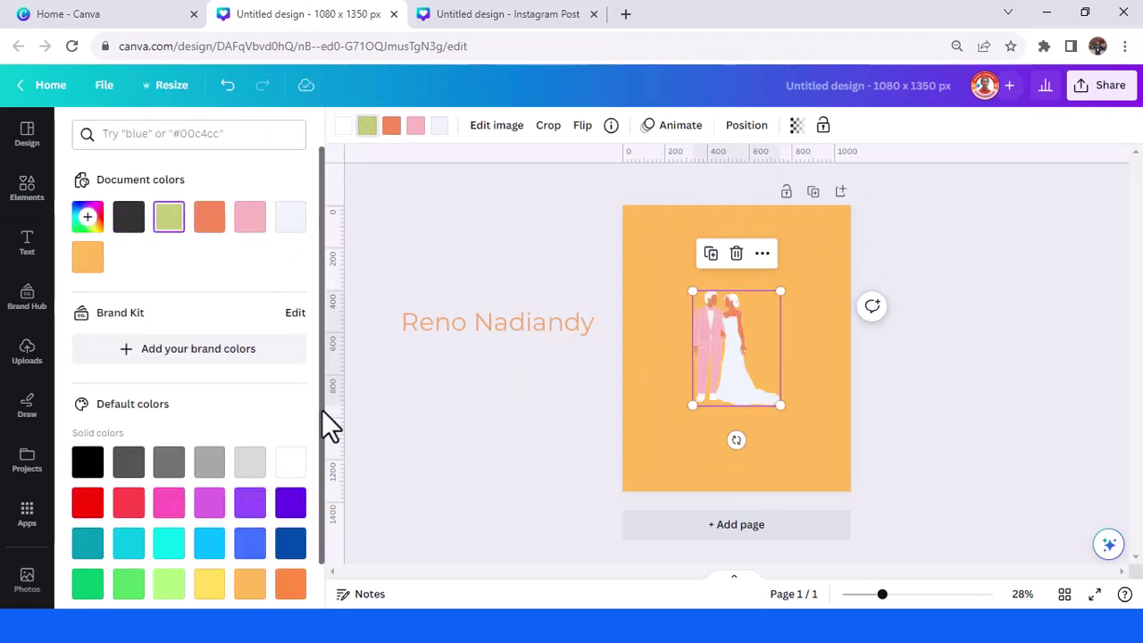
{"action": "left_click", "coordinate": [290, 462]}
{"action": "left_click", "coordinate": [391, 126]}
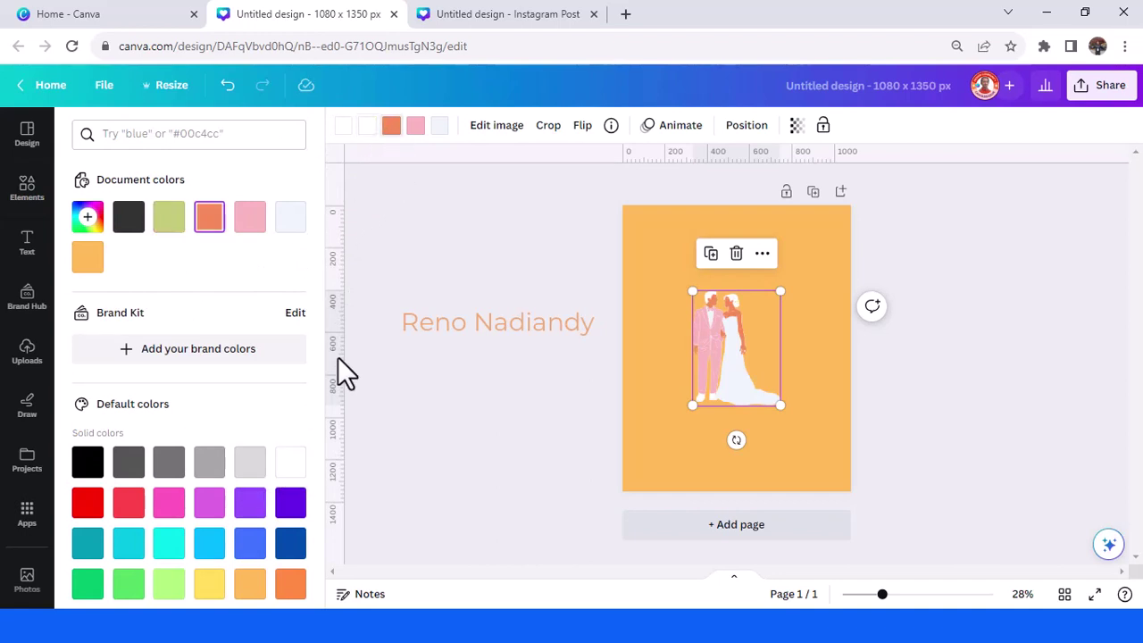
{"action": "left_click", "coordinate": [290, 461]}
{"action": "left_click", "coordinate": [416, 126]}
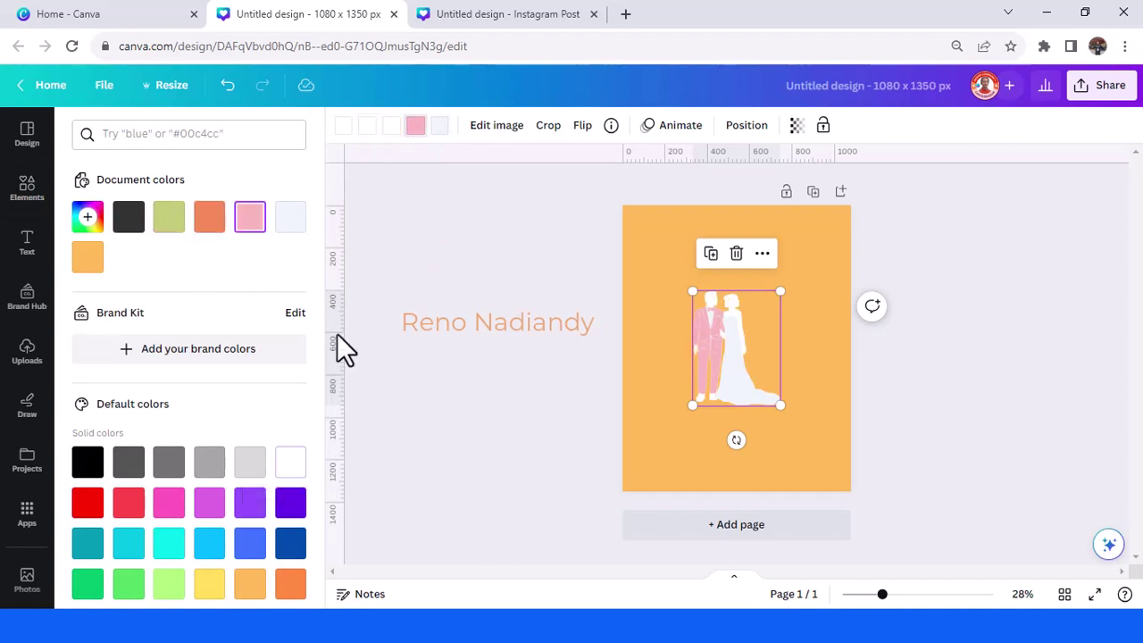
{"action": "left_click", "coordinate": [290, 462]}
{"action": "left_click", "coordinate": [437, 129]}
Move the white couple slightly down and right, then duplicate it and align the copy exactly over the original
{"action": "left_click_drag", "start_coordinate": [740, 376], "coordinate": [753, 393]}
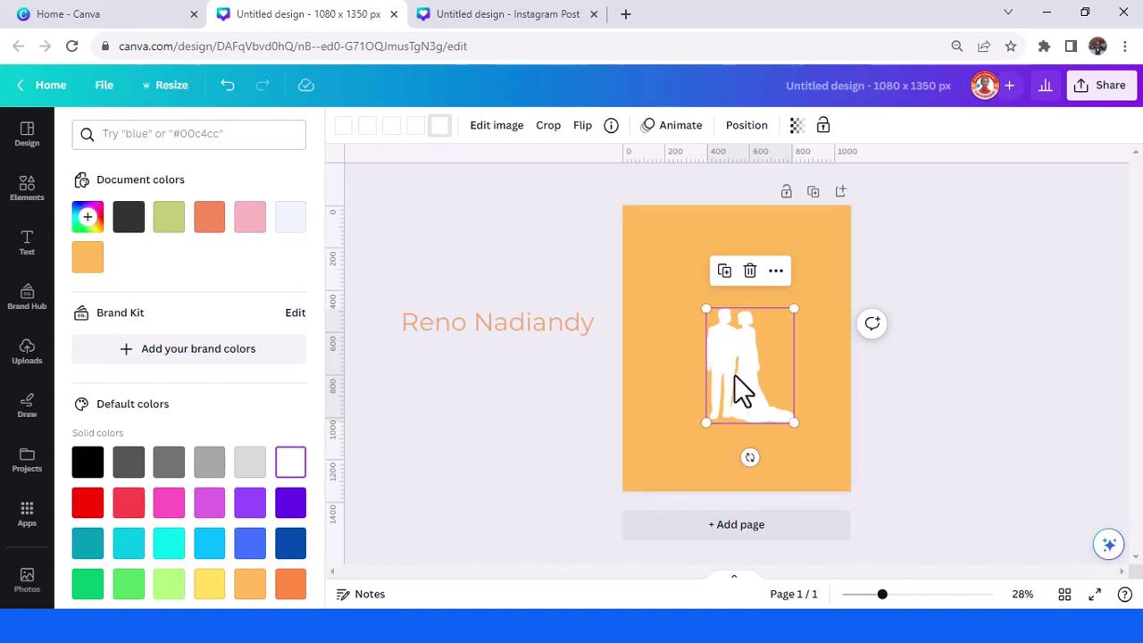
{"action": "left_click", "coordinate": [725, 272]}
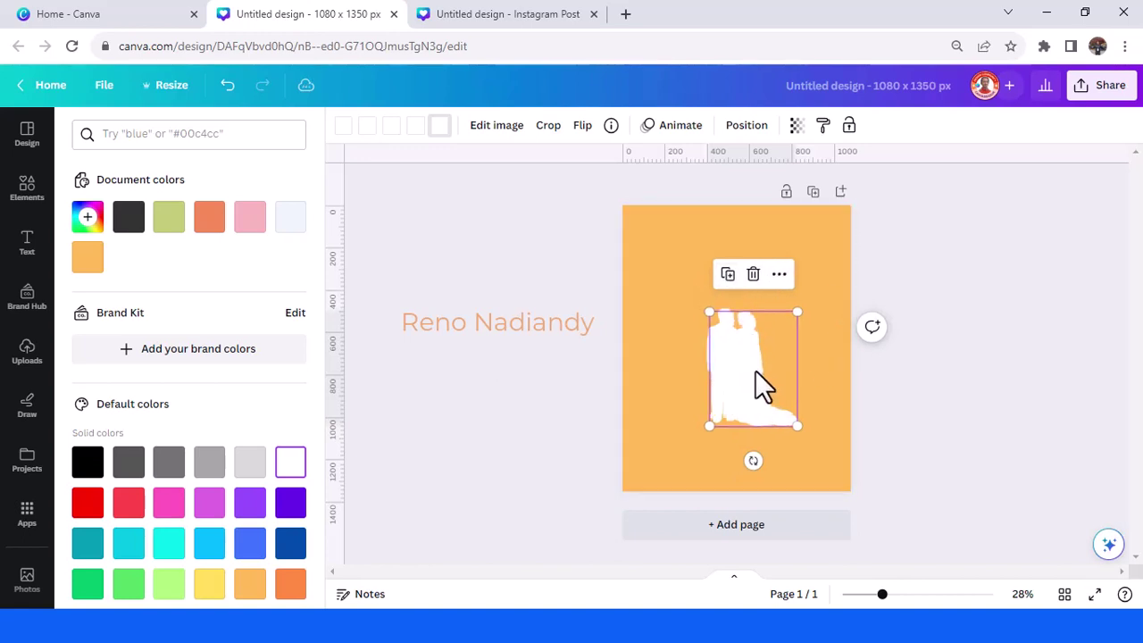
{"action": "mouse_move", "coordinate": [756, 371]}
{"action": "left_mouse_down"}
{"action": "mouse_move", "coordinate": [746, 362]}
{"action": "mouse_move", "coordinate": [755, 368]}
{"action": "left_mouse_up"}
Download only the two overlapping couple silhouettes as a PNG with a transparent background
{"action": "left_click_drag", "start_coordinate": [817, 384], "coordinate": [741, 446]}
{"action": "right_click", "coordinate": [754, 396]}
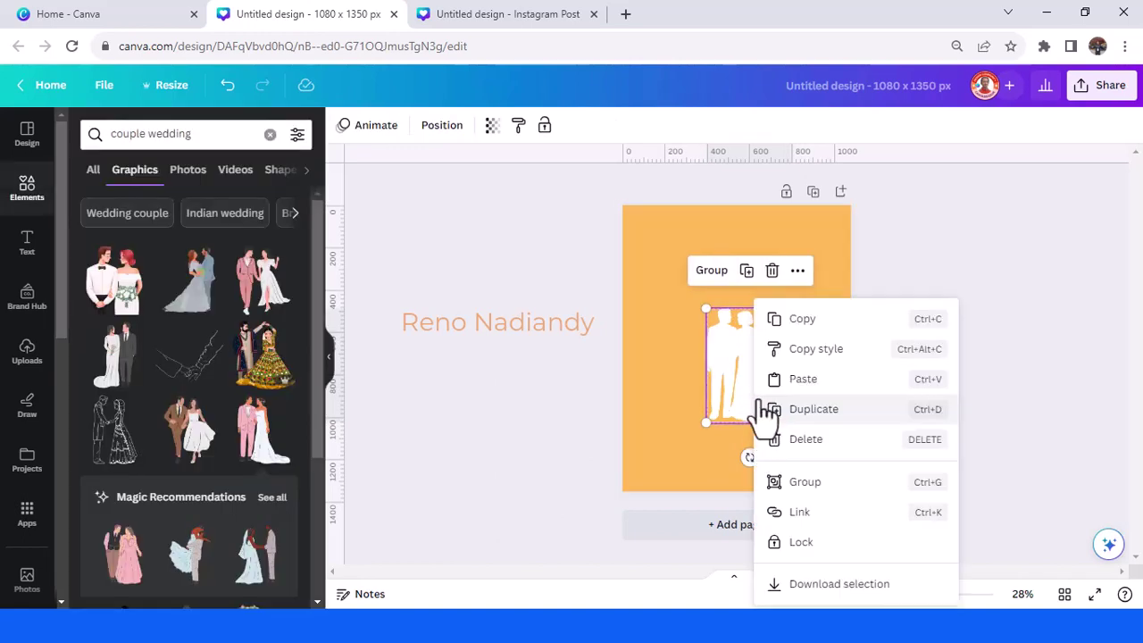
{"action": "left_click", "coordinate": [844, 584]}
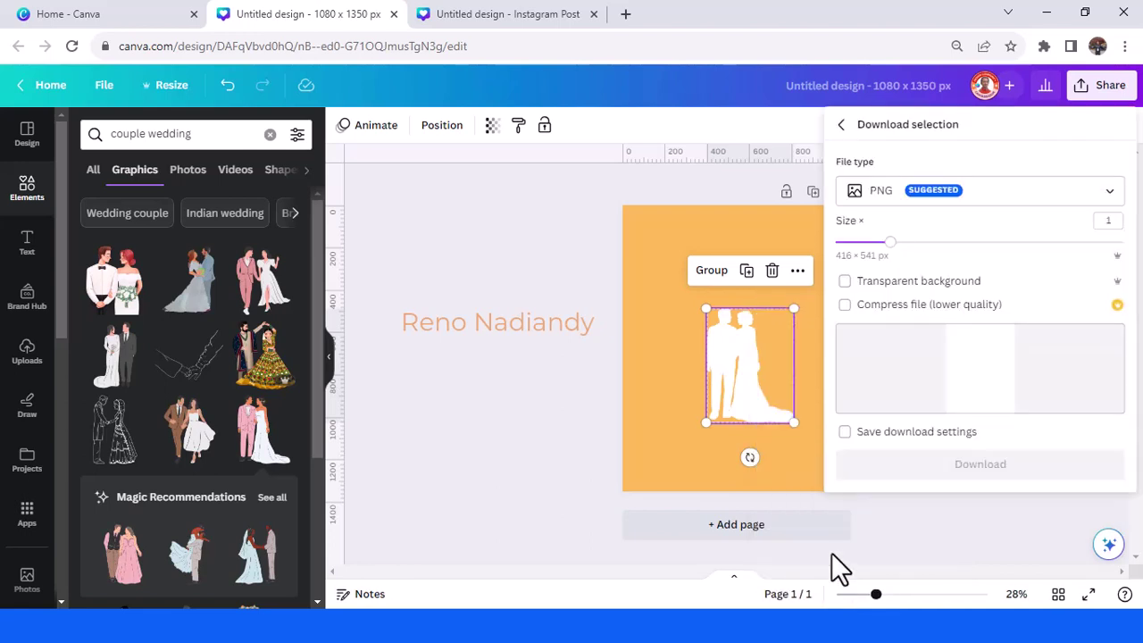
{"action": "left_click", "coordinate": [845, 281]}
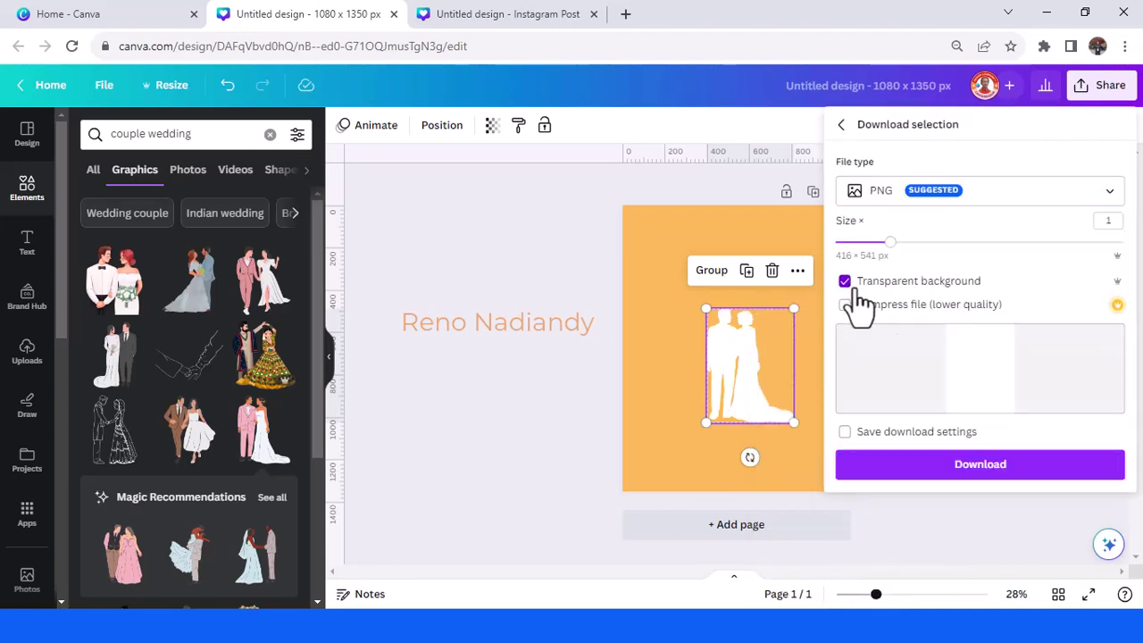
{"action": "left_click", "coordinate": [967, 479]}
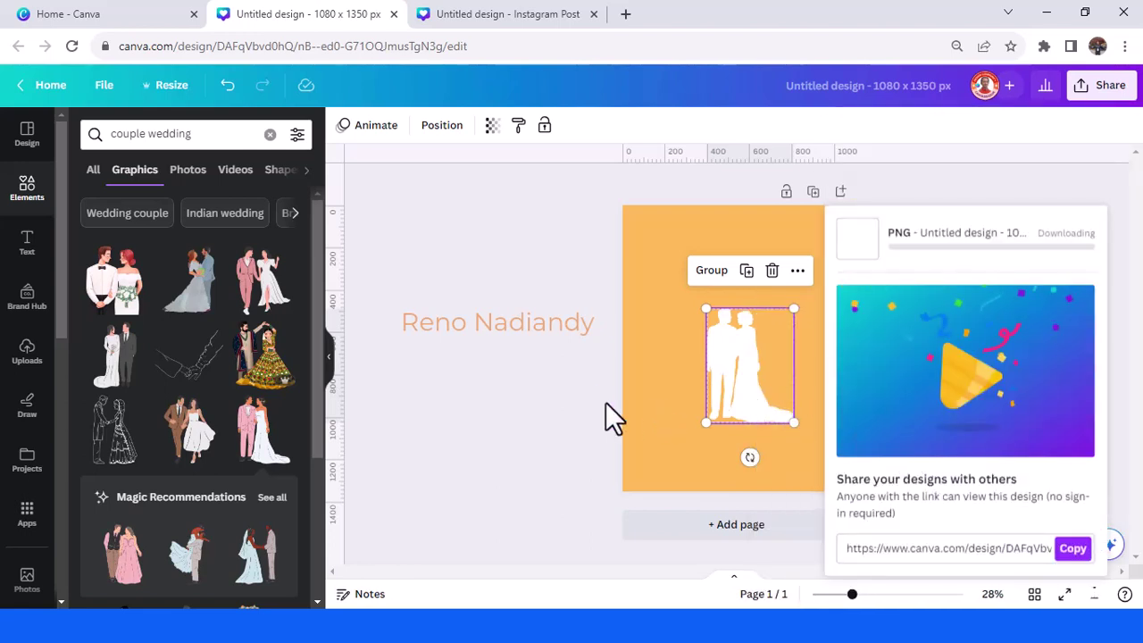
{"action": "left_click", "coordinate": [560, 353]}
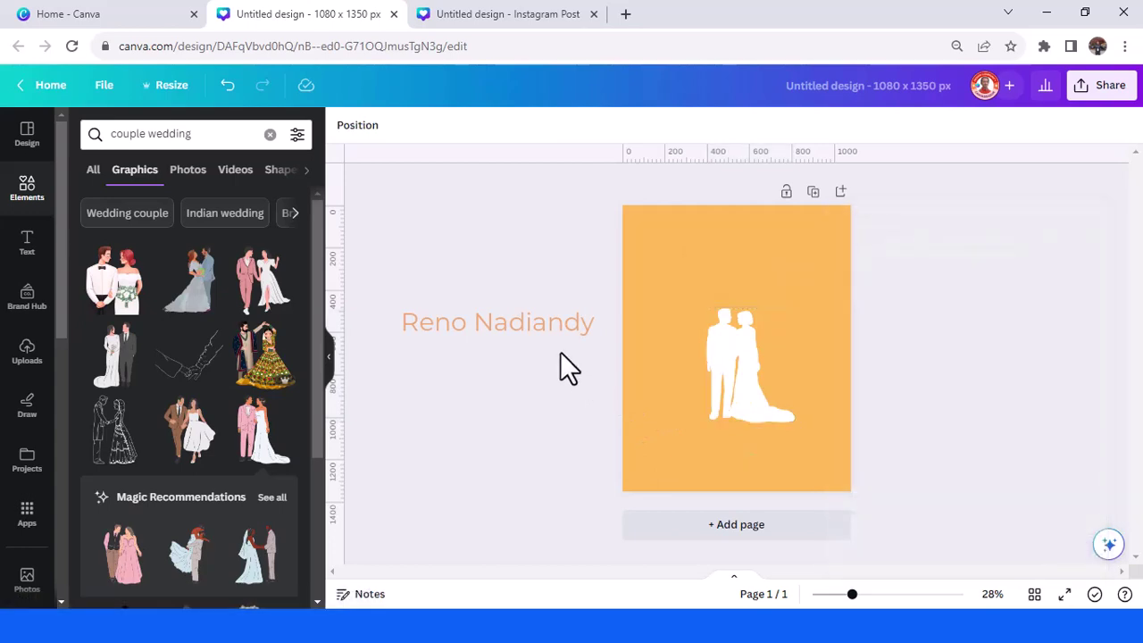
Replace the two silhouettes on the page with the downloaded PNG, scaled down and positioned slightly right of the page's centre
{"action": "left_click_drag", "start_coordinate": [572, 333], "coordinate": [771, 460]}
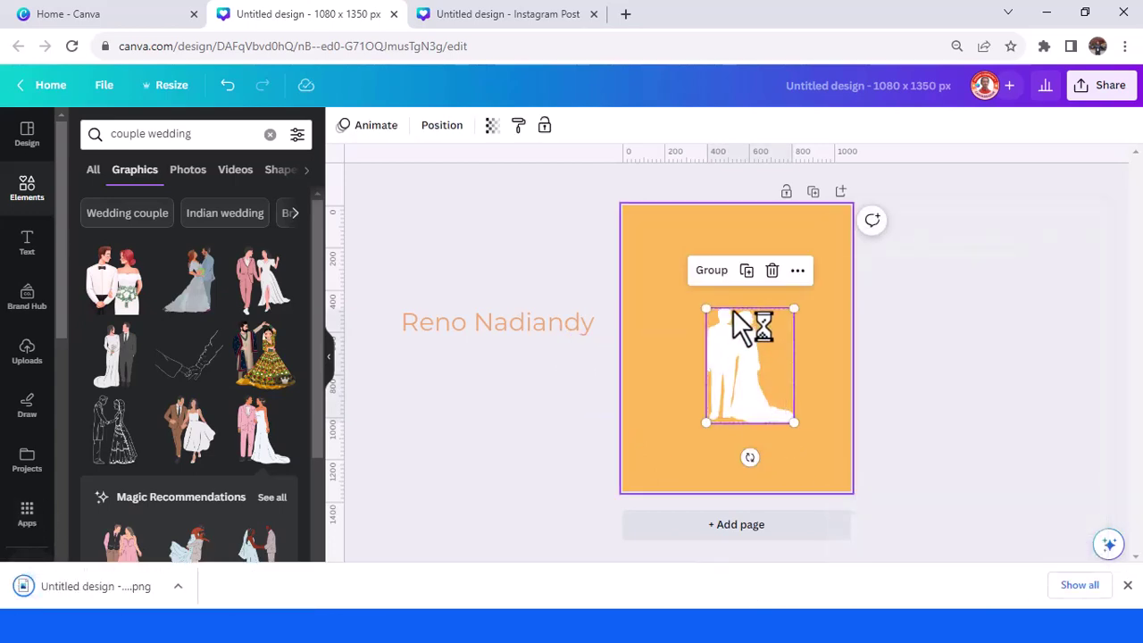
{"action": "left_click", "coordinate": [768, 254]}
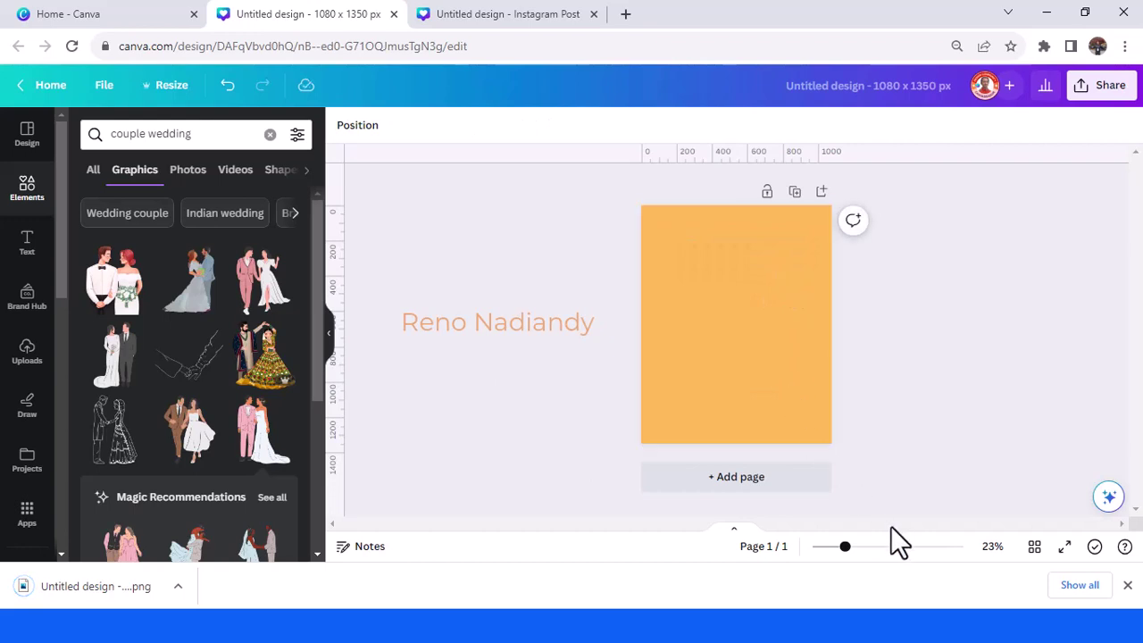
{"action": "left_click_drag", "start_coordinate": [845, 545], "coordinate": [858, 545]}
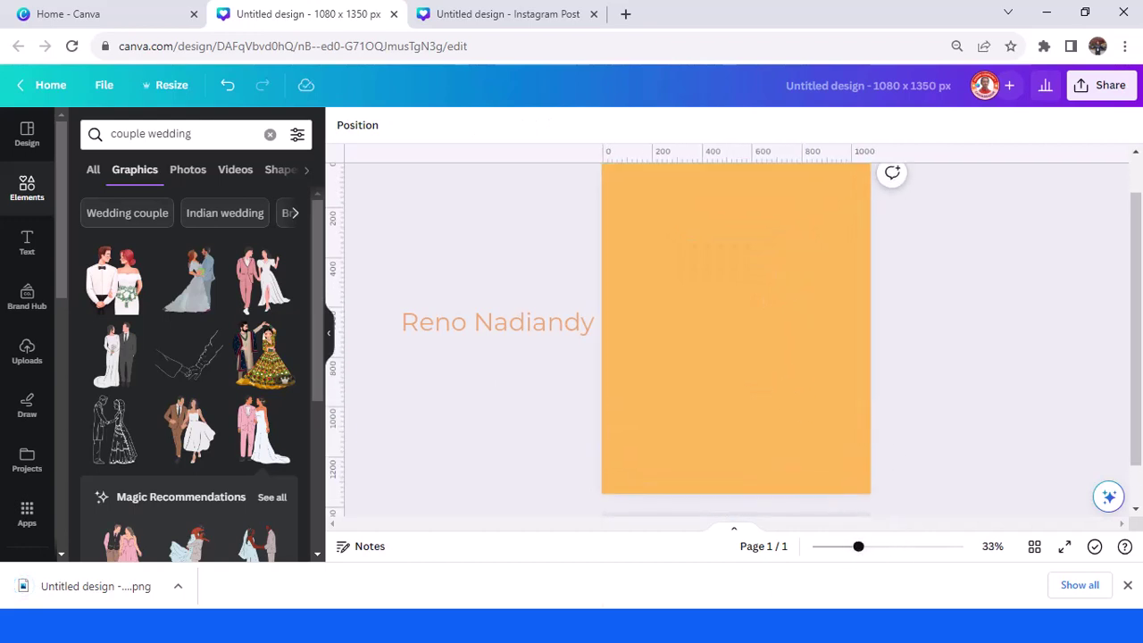
{"action": "left_click_drag", "start_coordinate": [73, 592], "coordinate": [755, 338]}
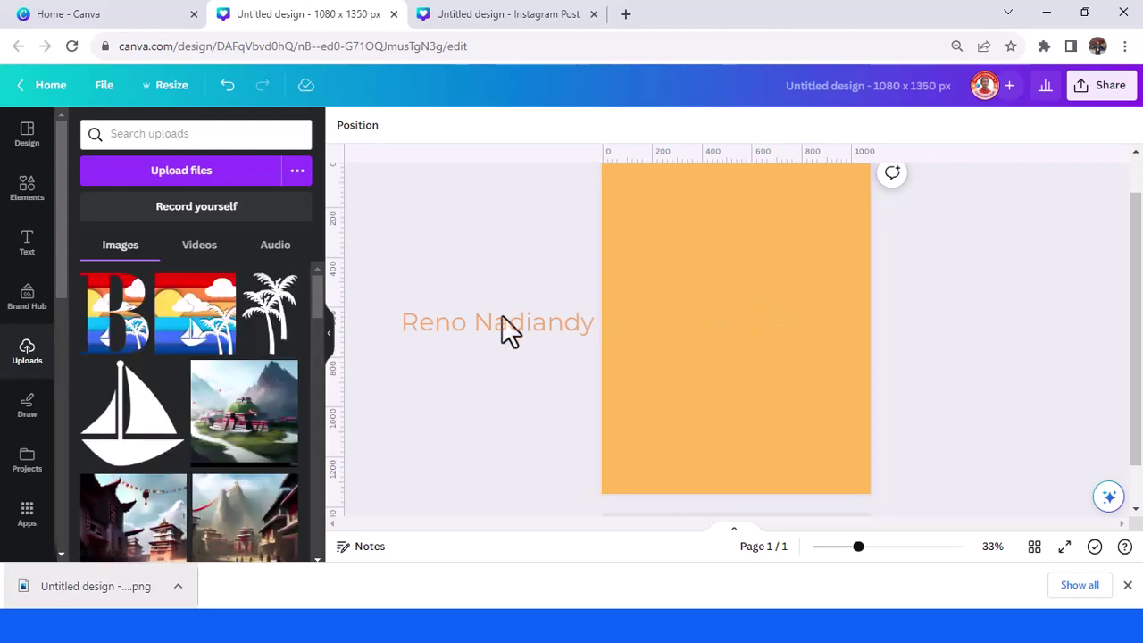
{"action": "left_click_drag", "start_coordinate": [133, 592], "coordinate": [750, 338]}
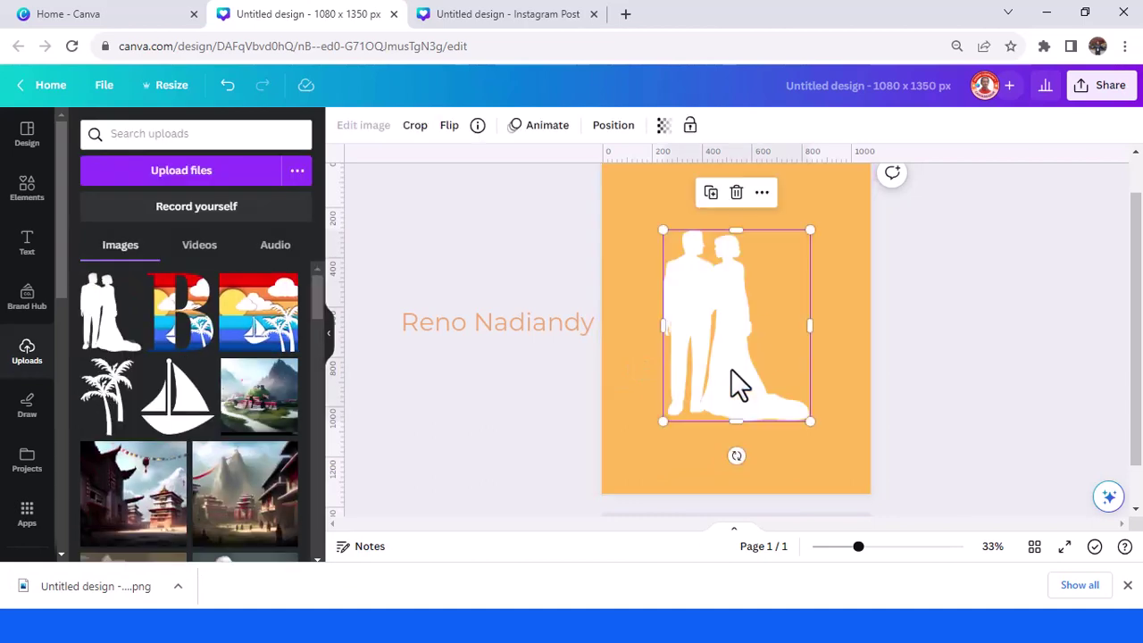
{"action": "left_click_drag", "start_coordinate": [804, 234], "coordinate": [774, 283]}
{"action": "left_click_drag", "start_coordinate": [760, 345], "coordinate": [778, 367]}
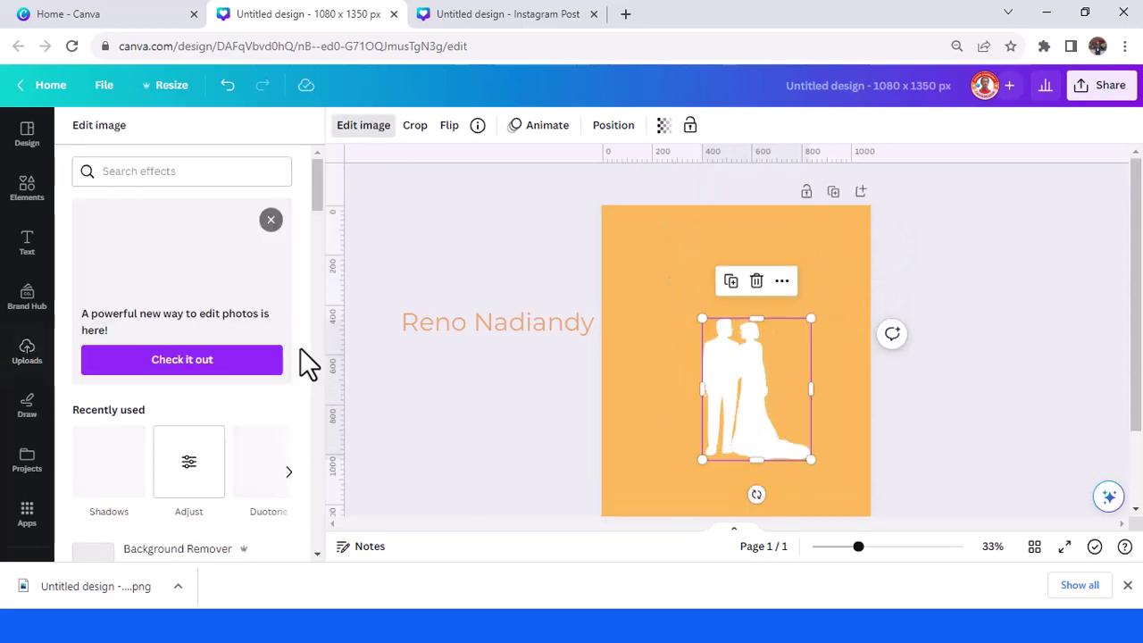
Apply a Drop shadow effect to the white couple image
{"action": "left_click", "coordinate": [125, 472]}
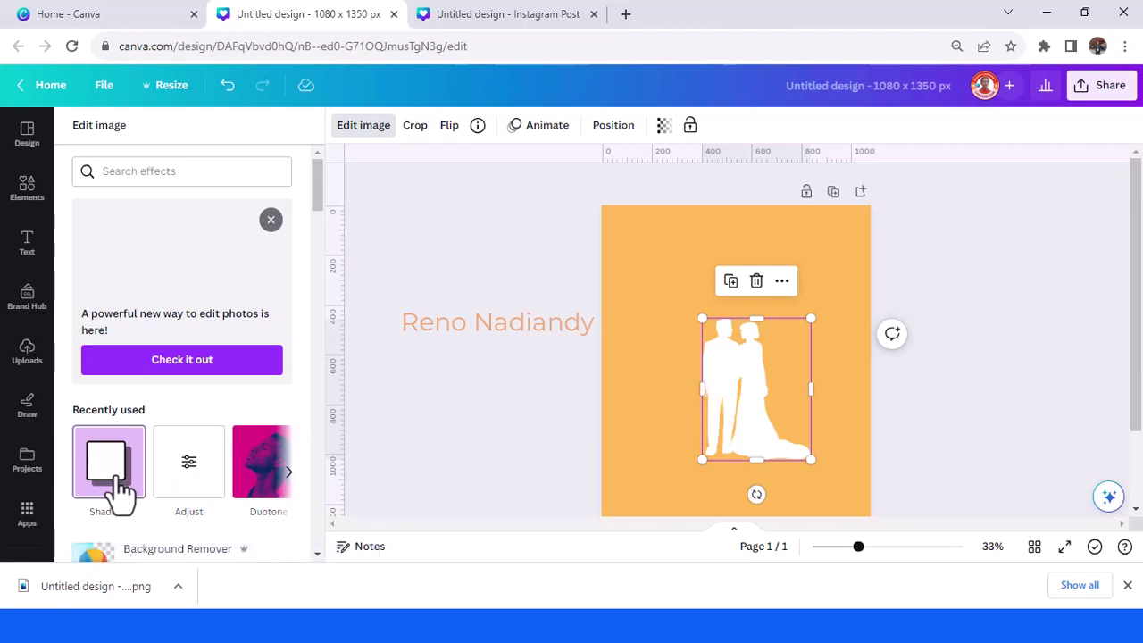
{"action": "left_click", "coordinate": [114, 482]}
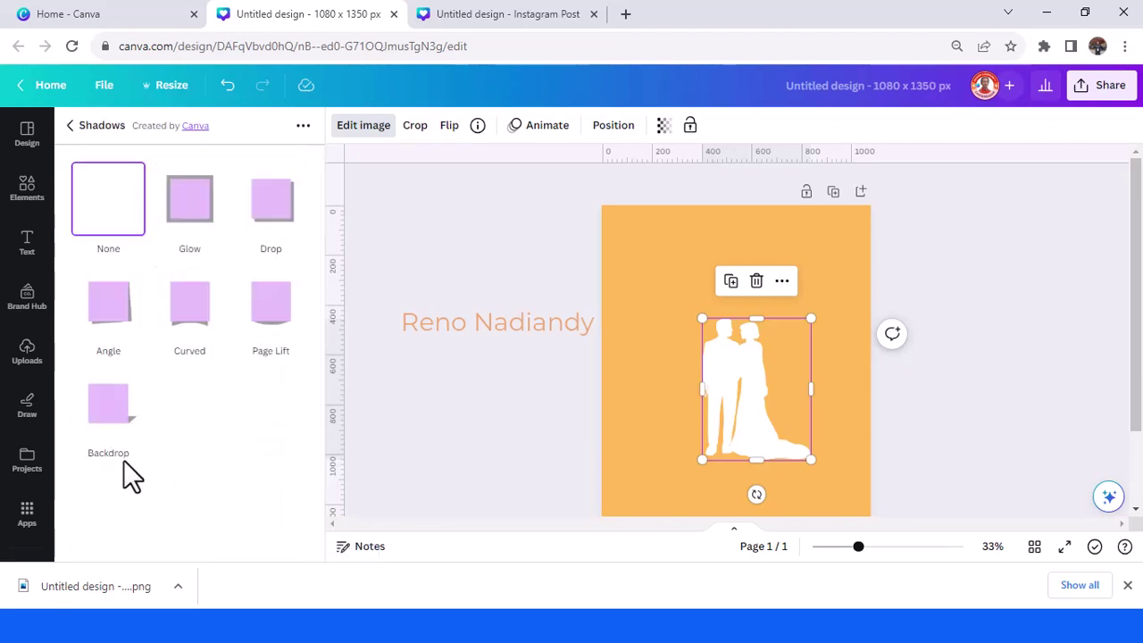
{"action": "left_click", "coordinate": [264, 207]}
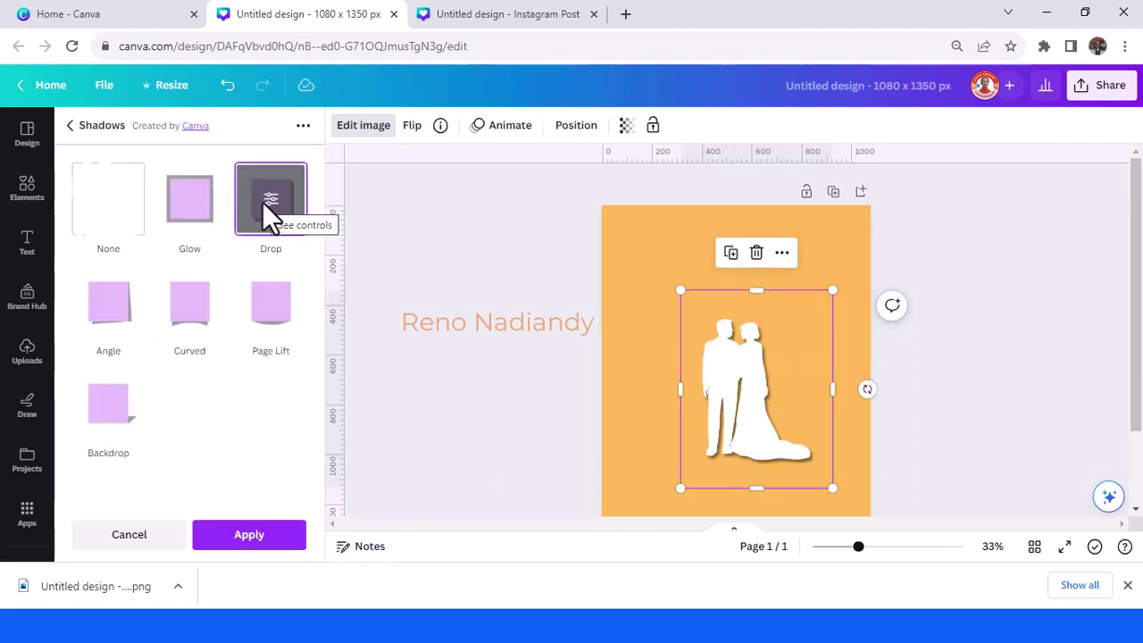
{"action": "left_click", "coordinate": [271, 546]}
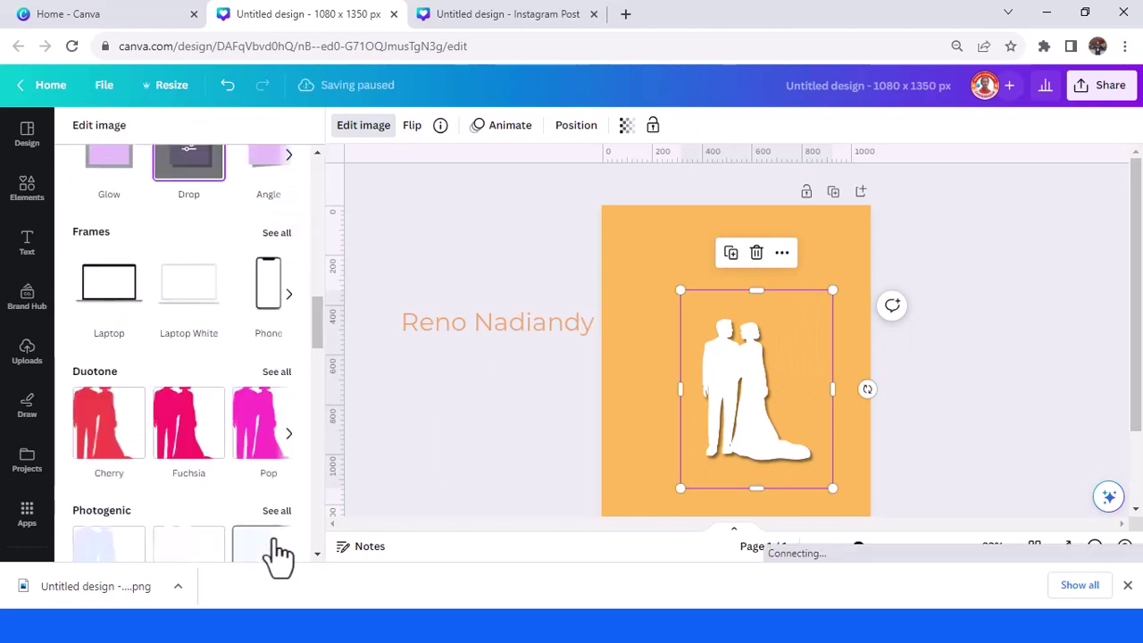
Search the elements for "rose" and list all matching graphics
{"action": "left_click", "coordinate": [29, 192]}
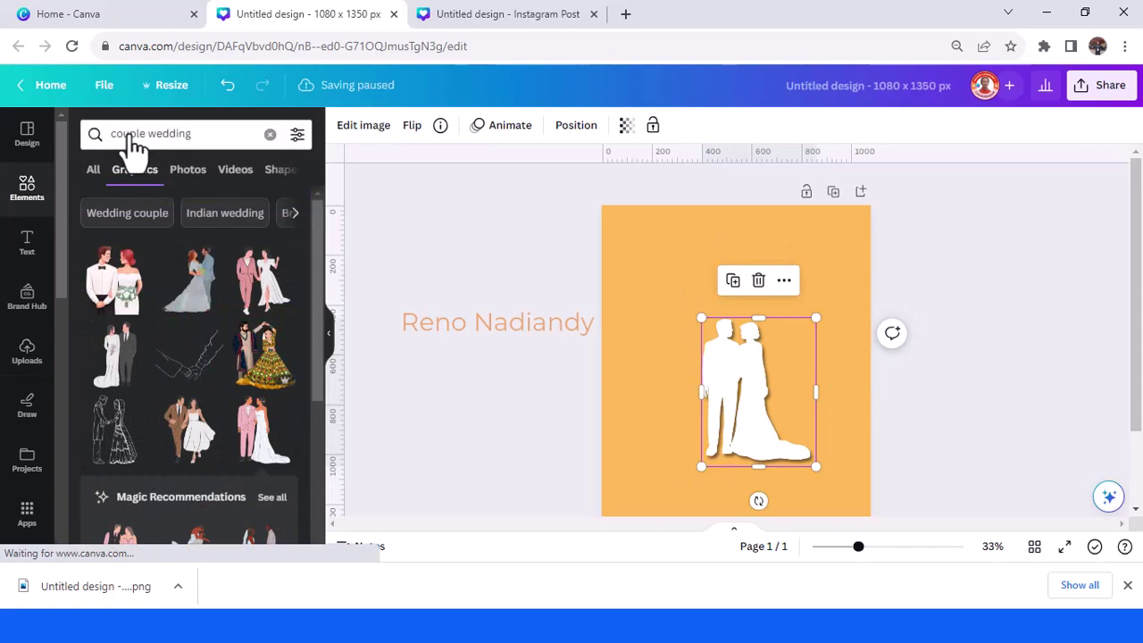
{"action": "left_click", "coordinate": [270, 134]}
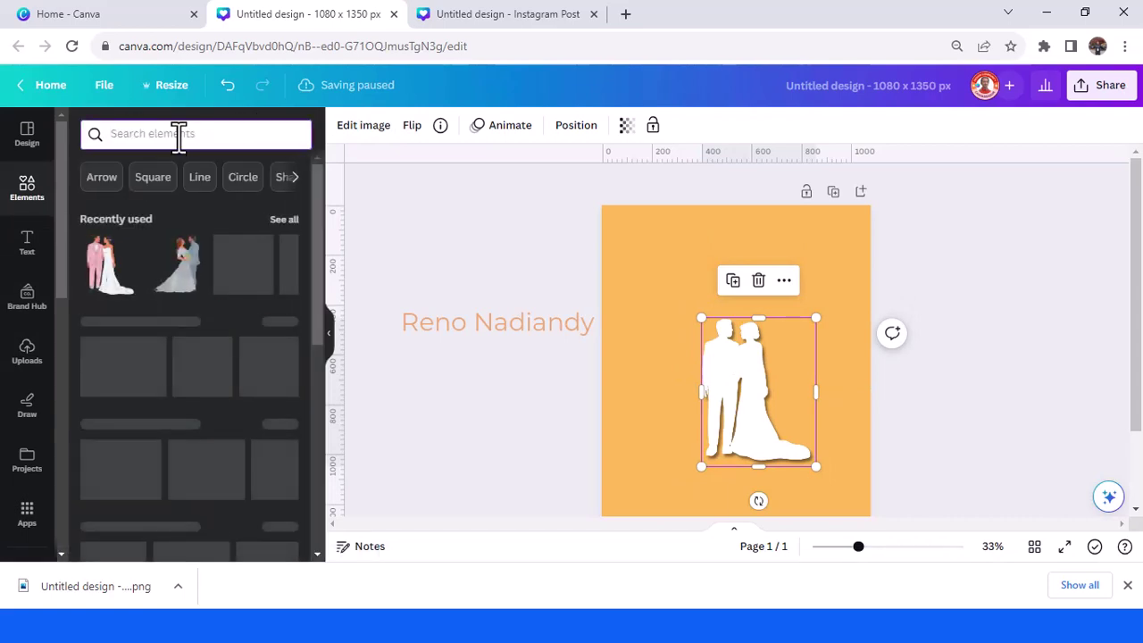
{"action": "left_click", "coordinate": [179, 134]}
{"action": "type", "text": "rose"}
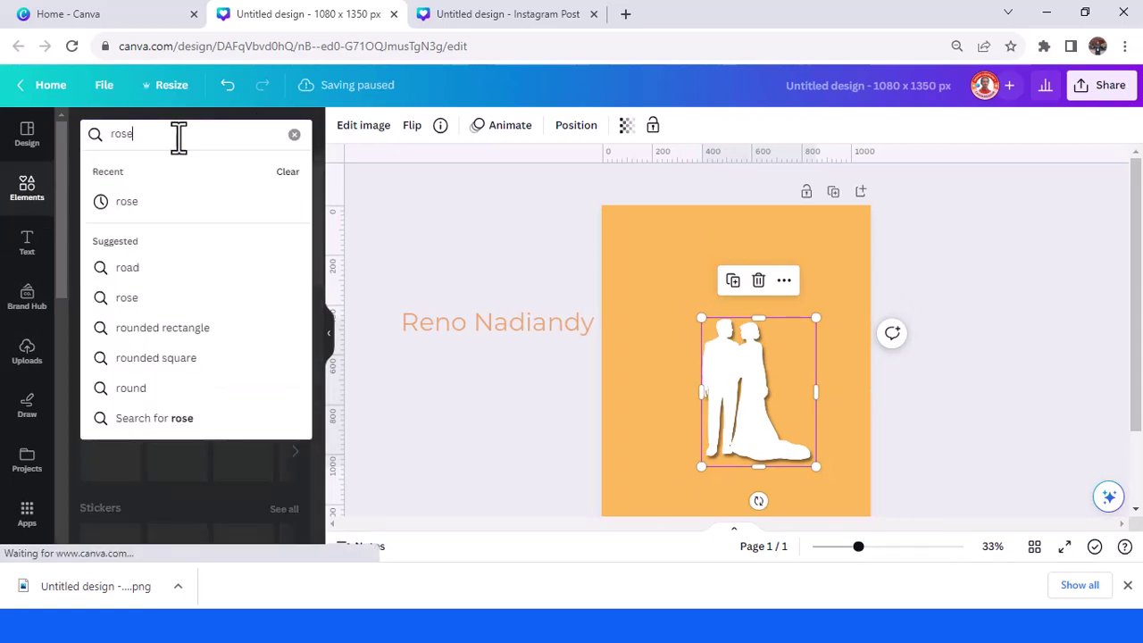
{"action": "key", "text": "Return"}
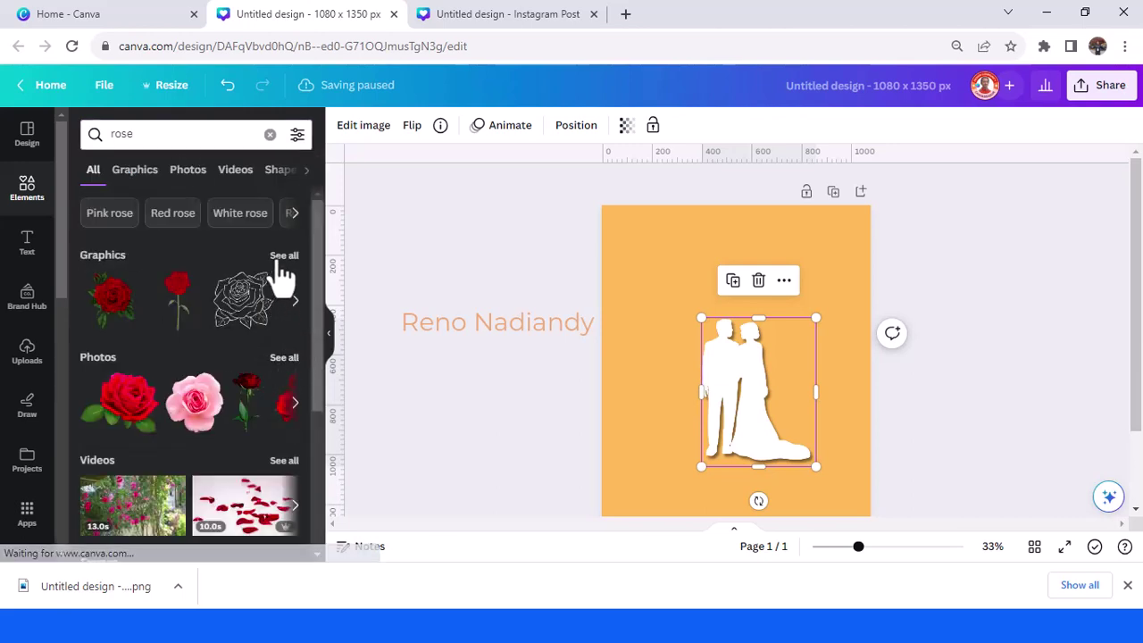
{"action": "left_click", "coordinate": [284, 256]}
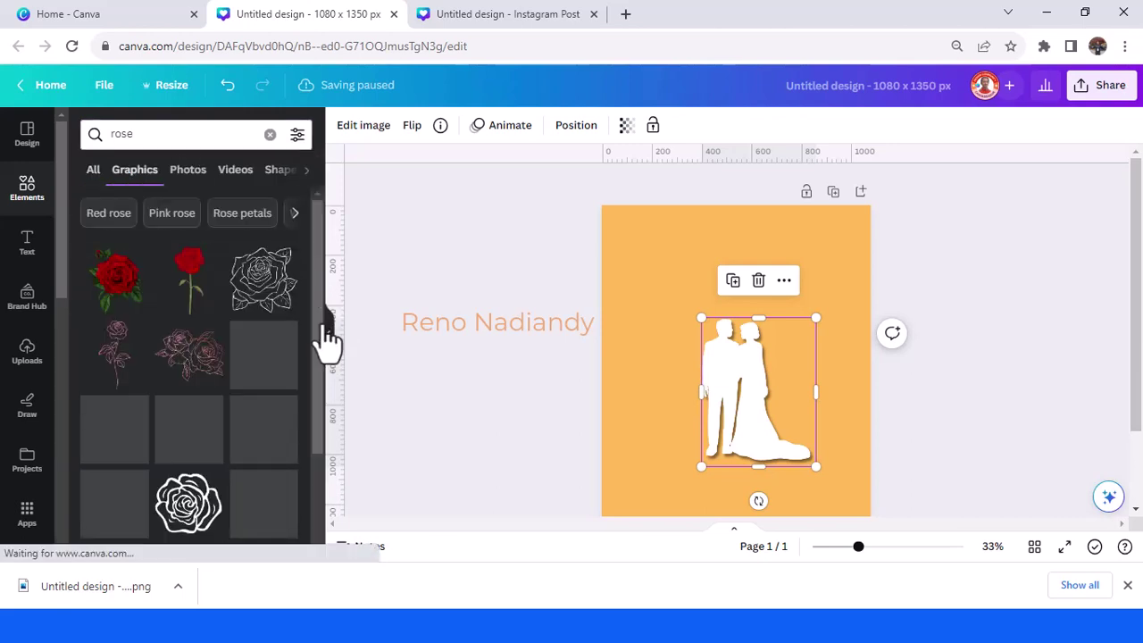
Add the bold Rose Line Art graphic to the page, enlarge it slightly and position it over the couple's heads
{"action": "scroll", "coordinate": [268, 416], "scroll_direction": "down", "scroll_amount": 1}
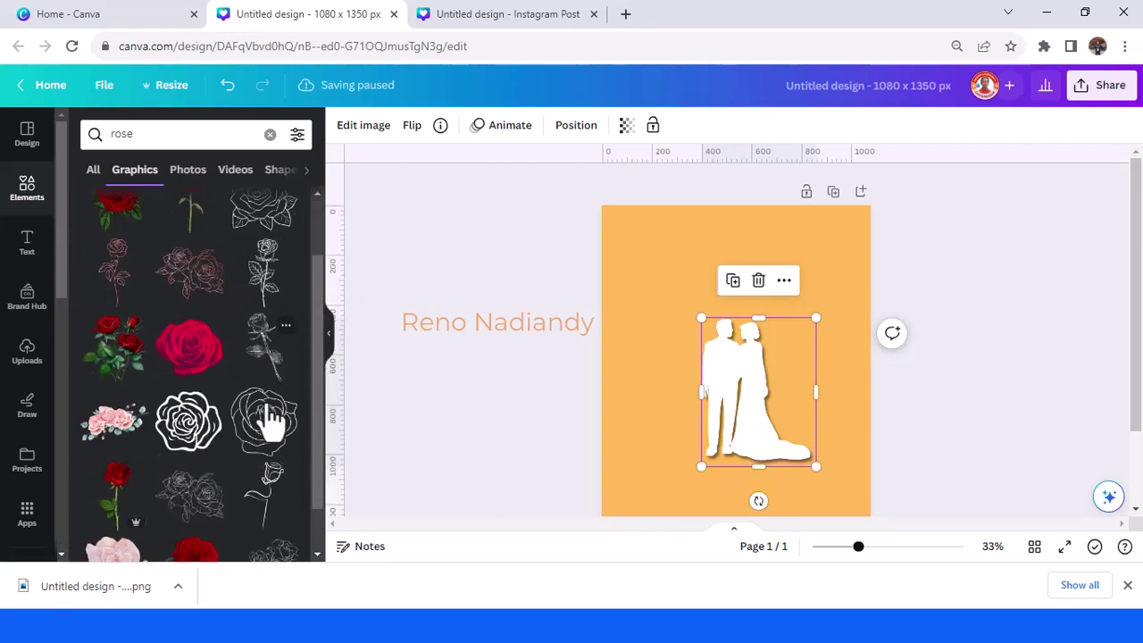
{"action": "left_click", "coordinate": [211, 399]}
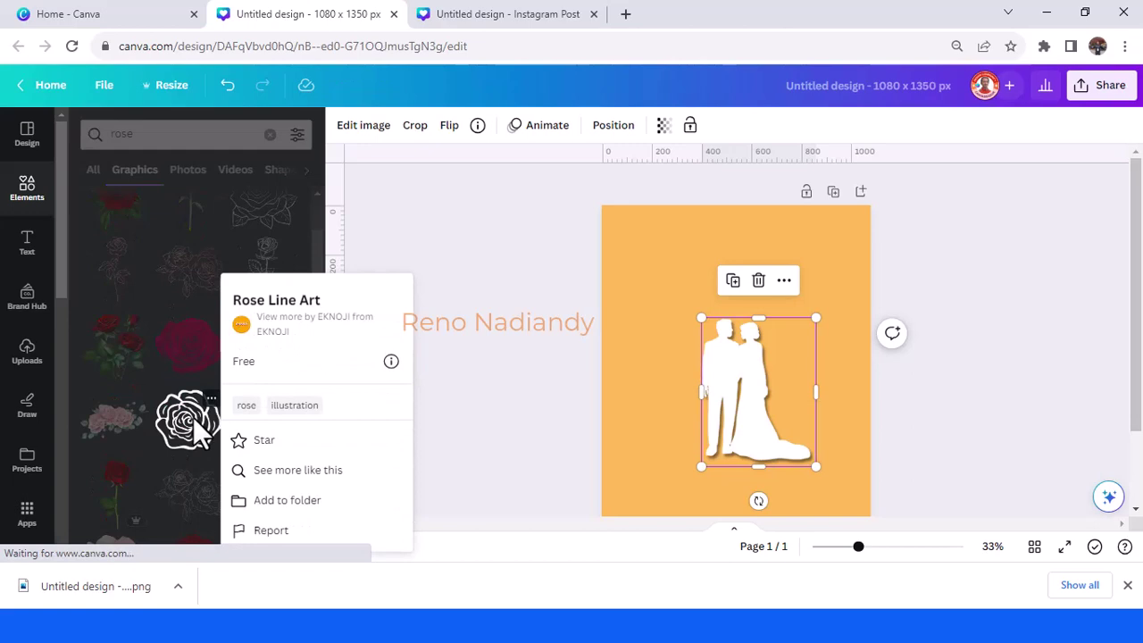
{"action": "left_click", "coordinate": [193, 417]}
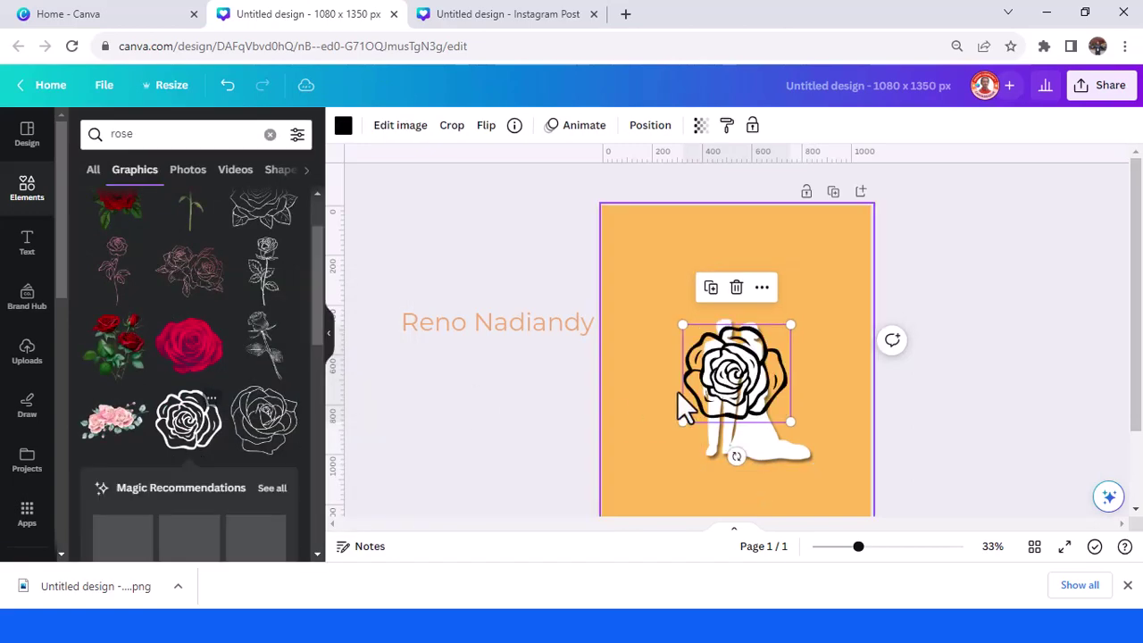
{"action": "left_click_drag", "start_coordinate": [734, 382], "coordinate": [734, 305]}
{"action": "left_click_drag", "start_coordinate": [790, 348], "coordinate": [810, 362]}
{"action": "left_click", "coordinate": [345, 130]}
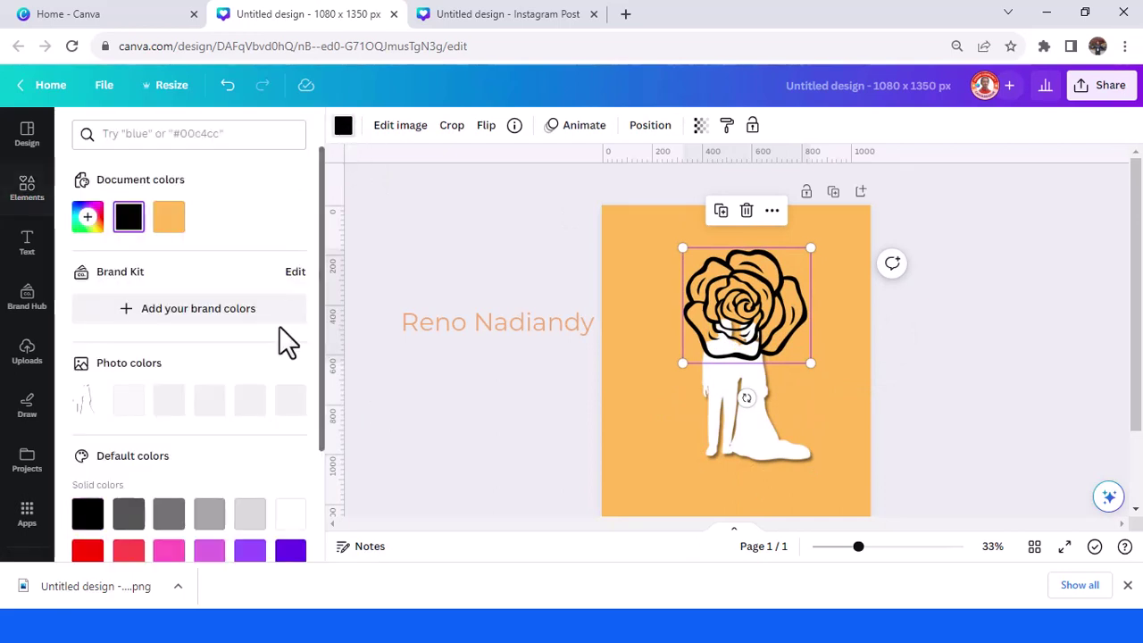
{"action": "scroll", "coordinate": [224, 384], "scroll_direction": "down", "scroll_amount": 3}
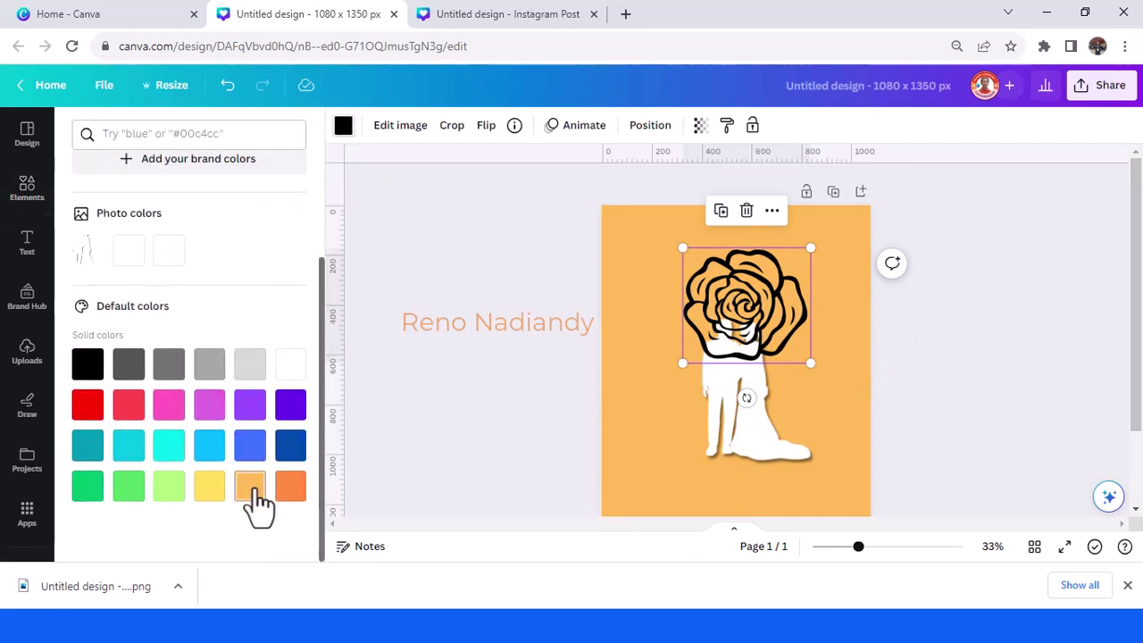
{"action": "left_click", "coordinate": [252, 487]}
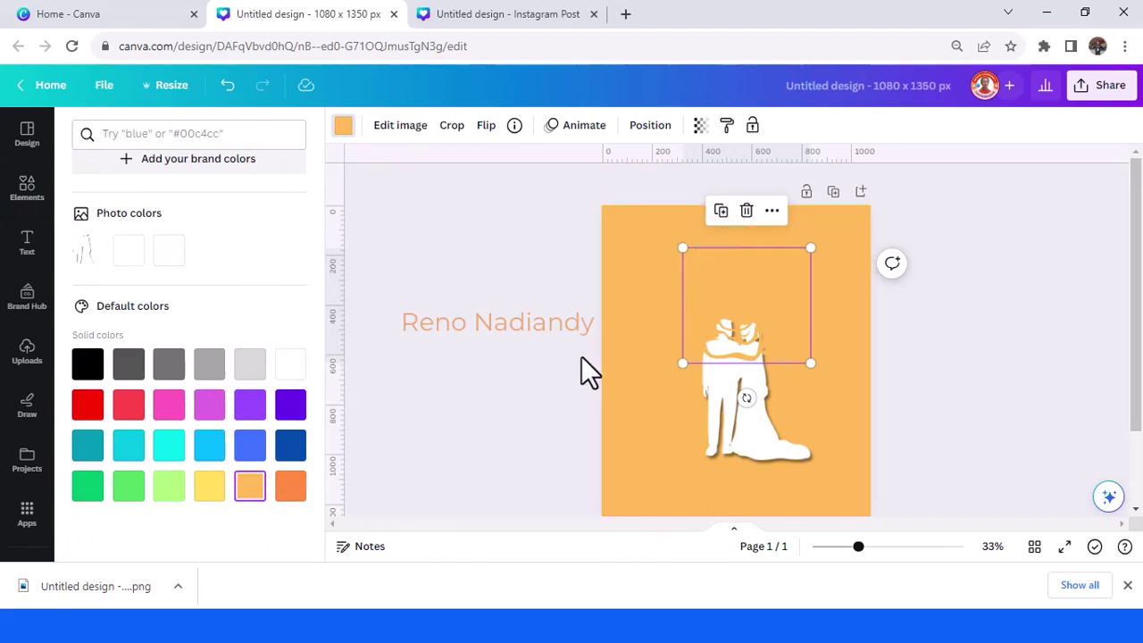
{"action": "left_click", "coordinate": [721, 212]}
{"action": "left_click_drag", "start_coordinate": [787, 311], "coordinate": [786, 310]}
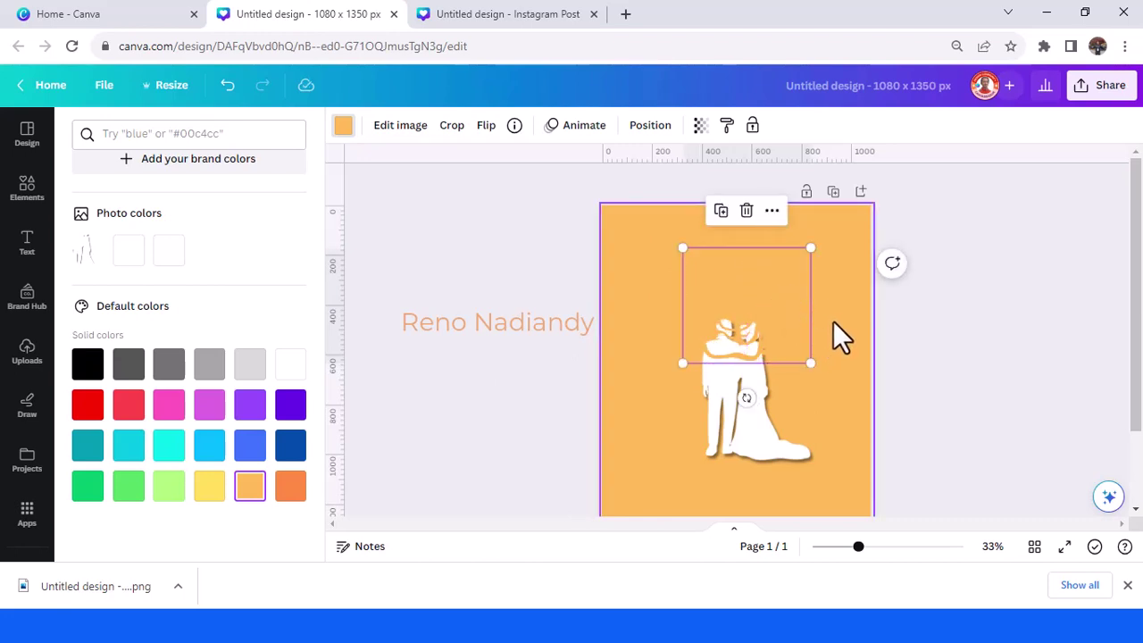
{"action": "left_click", "coordinate": [749, 212]}
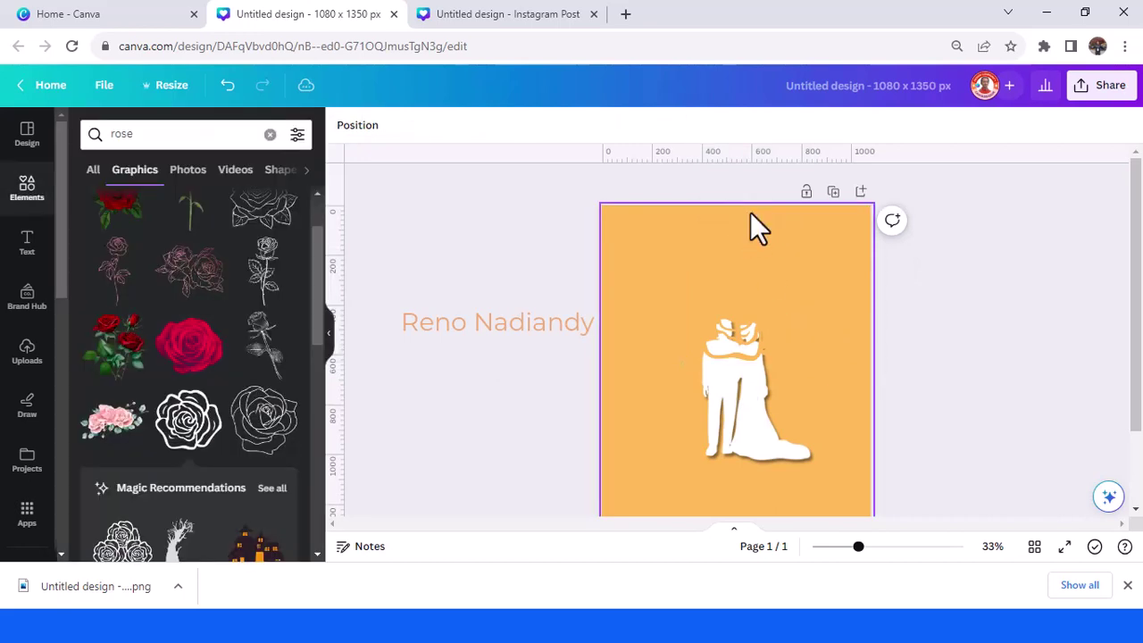
{"action": "left_click", "coordinate": [735, 337]}
{"action": "left_click", "coordinate": [227, 86]}
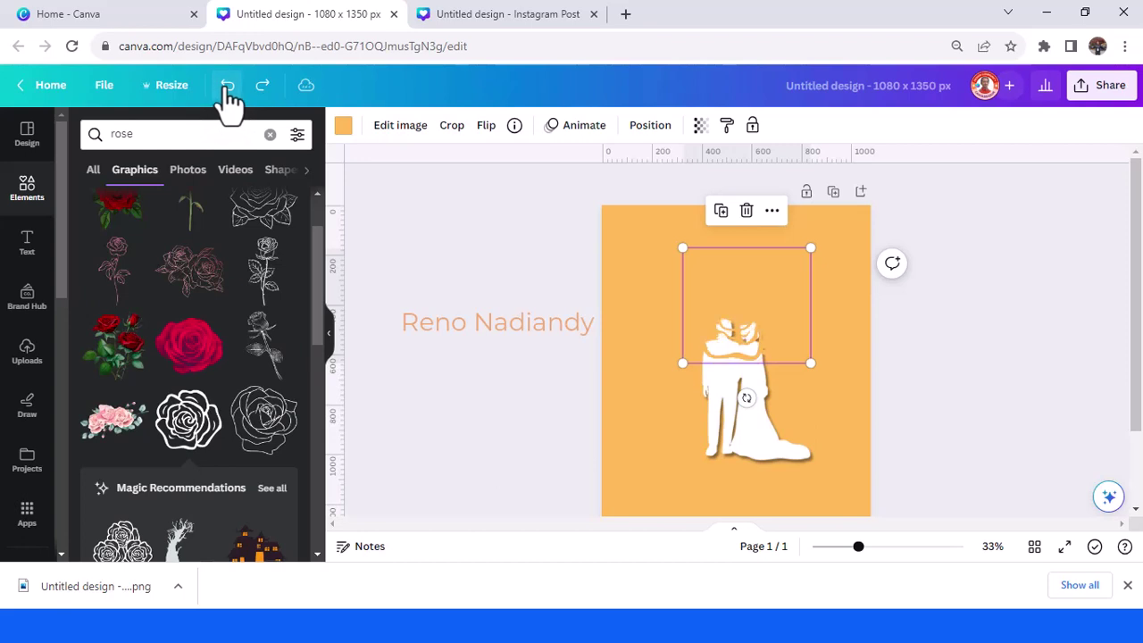
{"action": "left_click", "coordinate": [227, 87]}
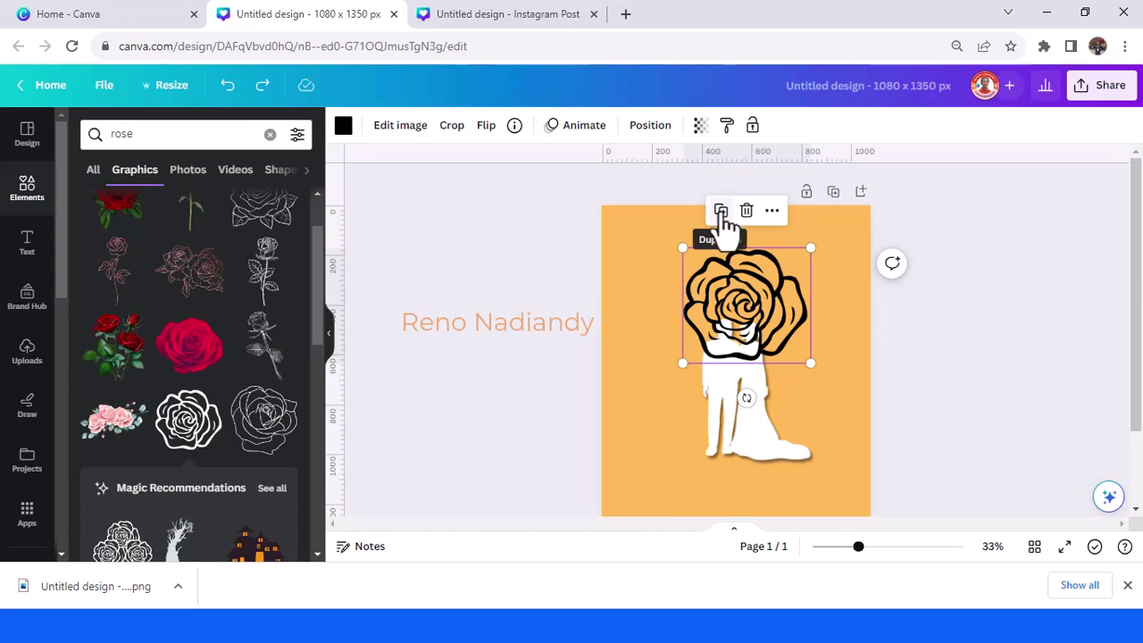
Align a duplicate exactly over the black rose and download only the two roses as a PNG with a transparent background
{"action": "left_click", "coordinate": [721, 211]}
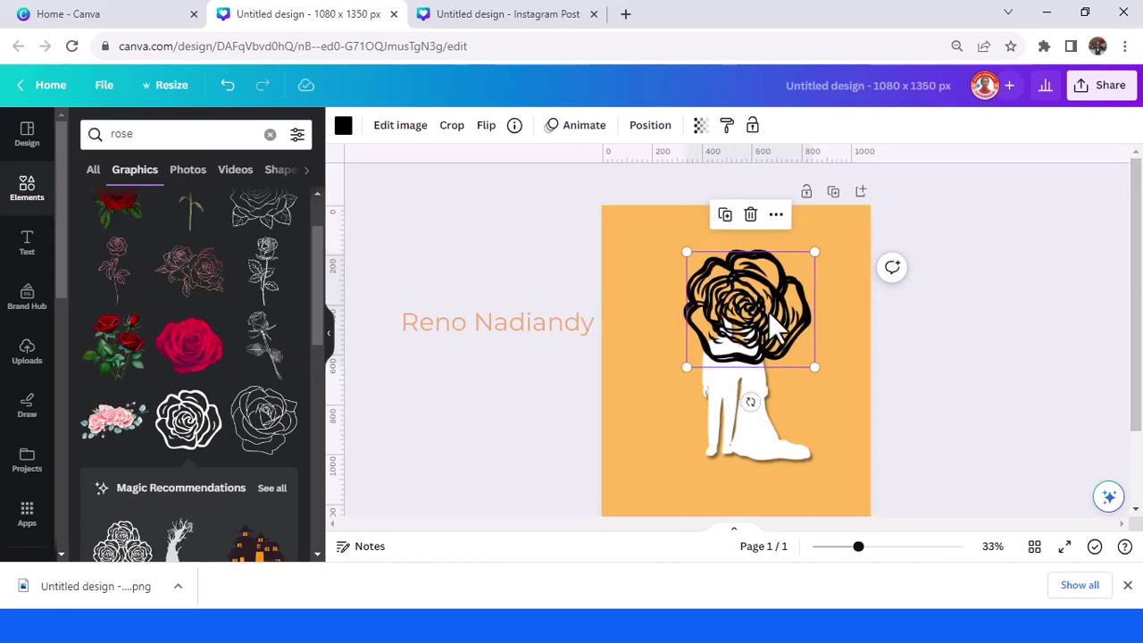
{"action": "mouse_move", "coordinate": [769, 314]}
{"action": "left_mouse_down"}
{"action": "mouse_move", "coordinate": [773, 301]}
{"action": "mouse_move", "coordinate": [761, 301]}
{"action": "left_mouse_up"}
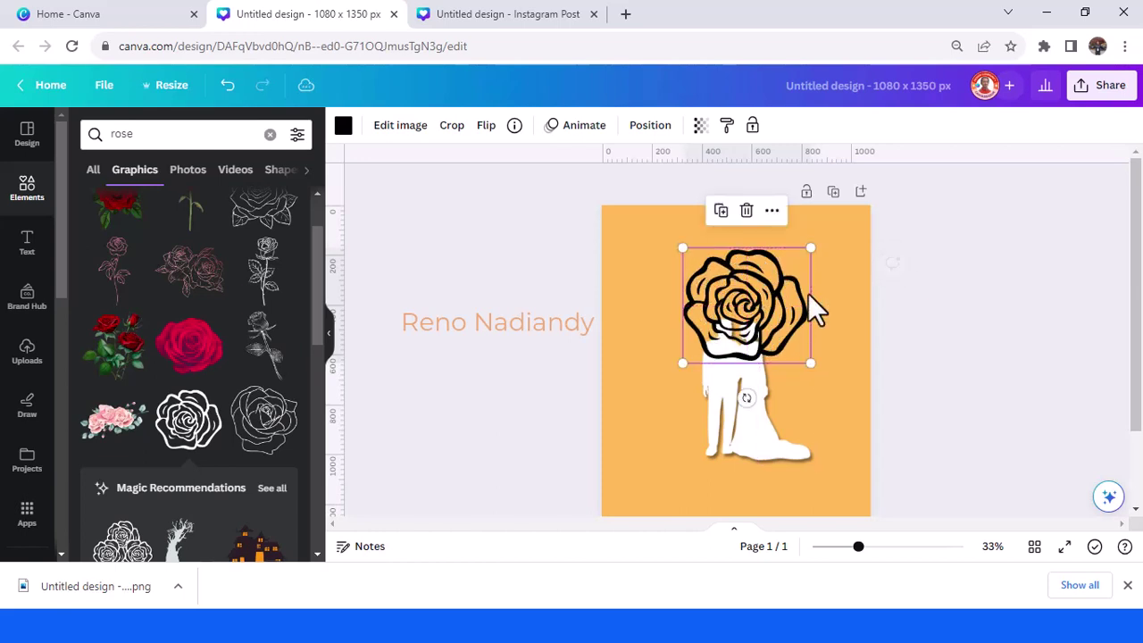
{"action": "left_click_drag", "start_coordinate": [900, 226], "coordinate": [799, 260]}
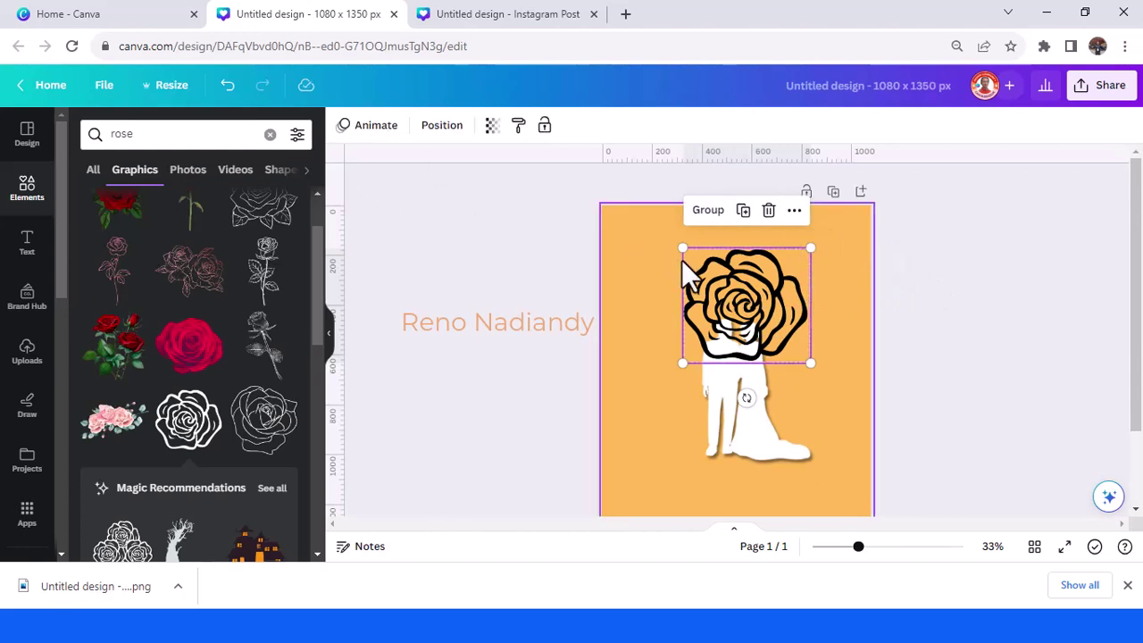
{"action": "left_click", "coordinate": [794, 209]}
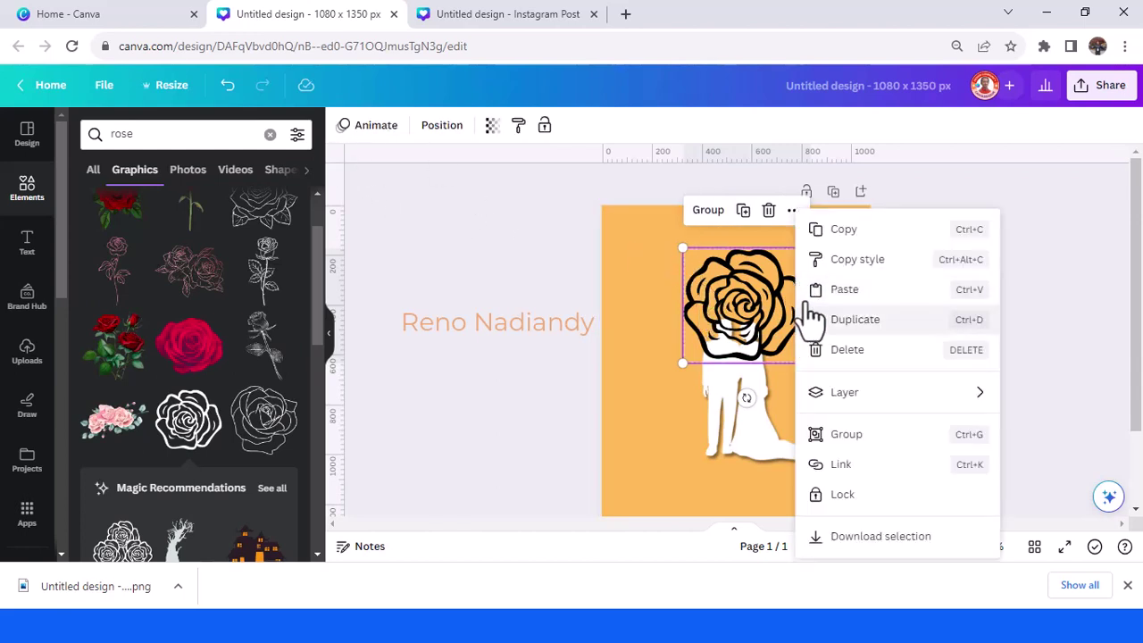
{"action": "left_click", "coordinate": [866, 539]}
{"action": "left_click", "coordinate": [846, 284]}
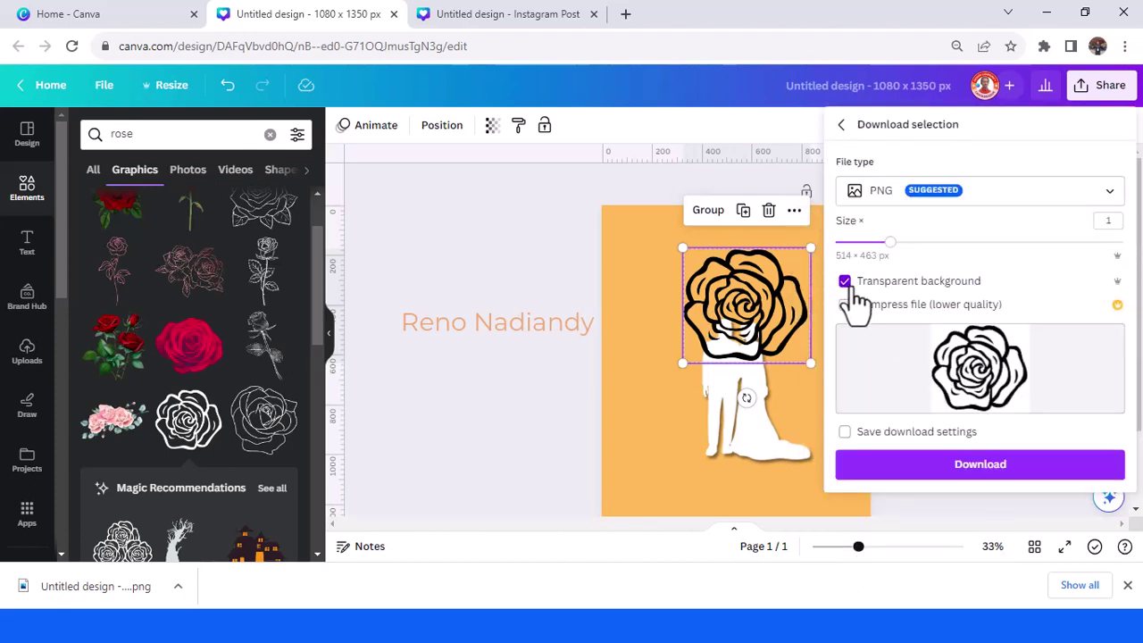
{"action": "left_click", "coordinate": [980, 473]}
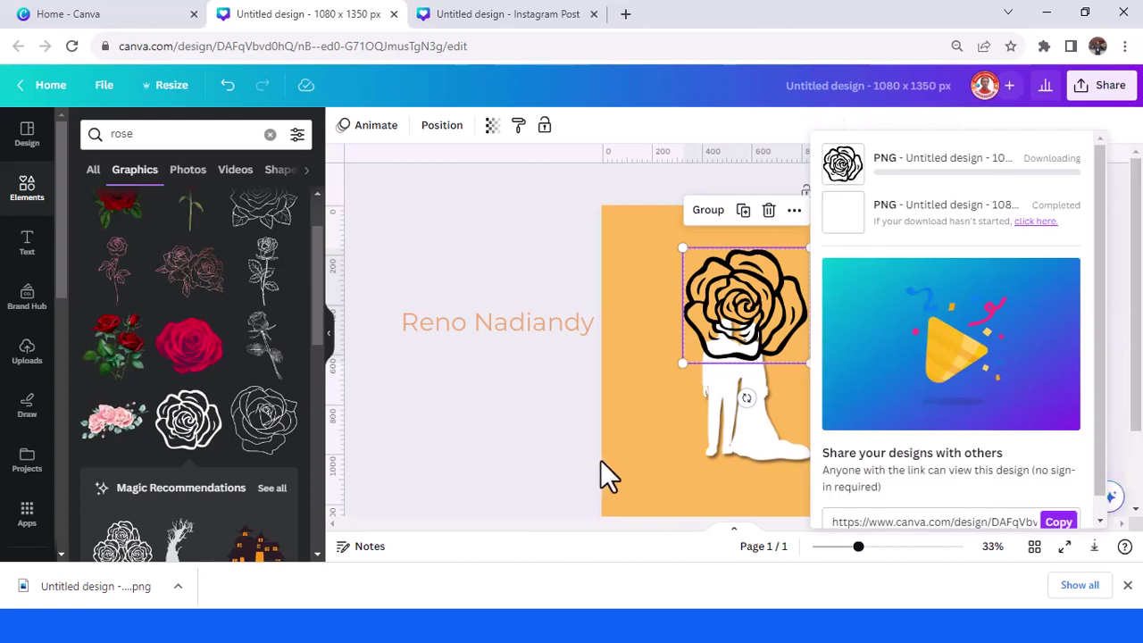
Replace the two roses on the page with the downloaded rose PNG, positioned over the couple's heads in the page's upper half
{"action": "left_click", "coordinate": [768, 211]}
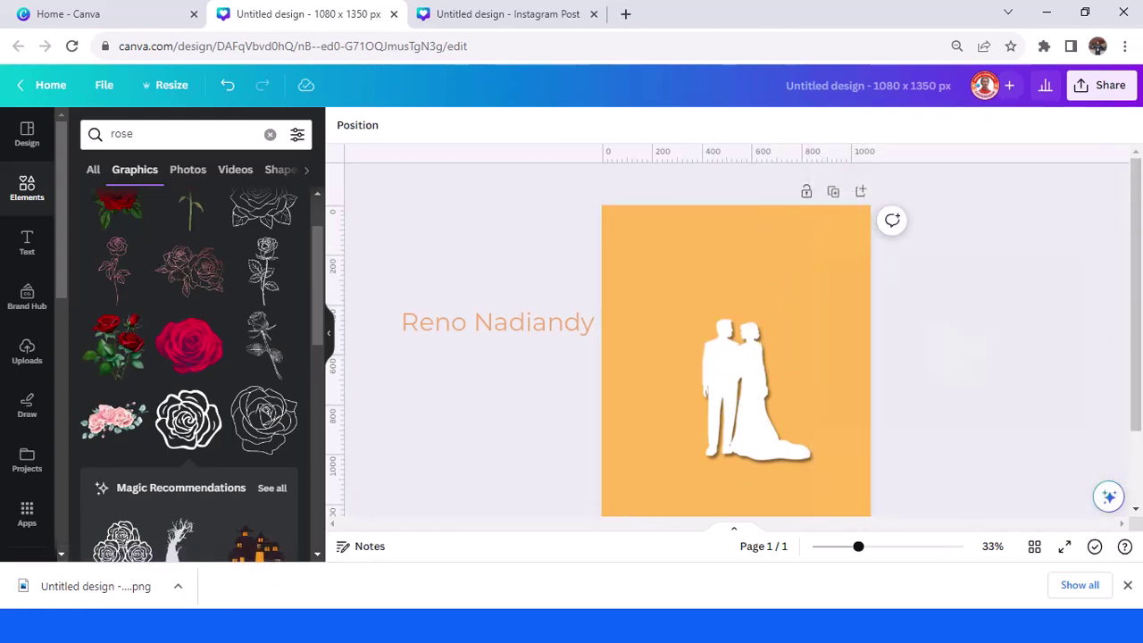
{"action": "left_click_drag", "start_coordinate": [92, 601], "coordinate": [709, 302]}
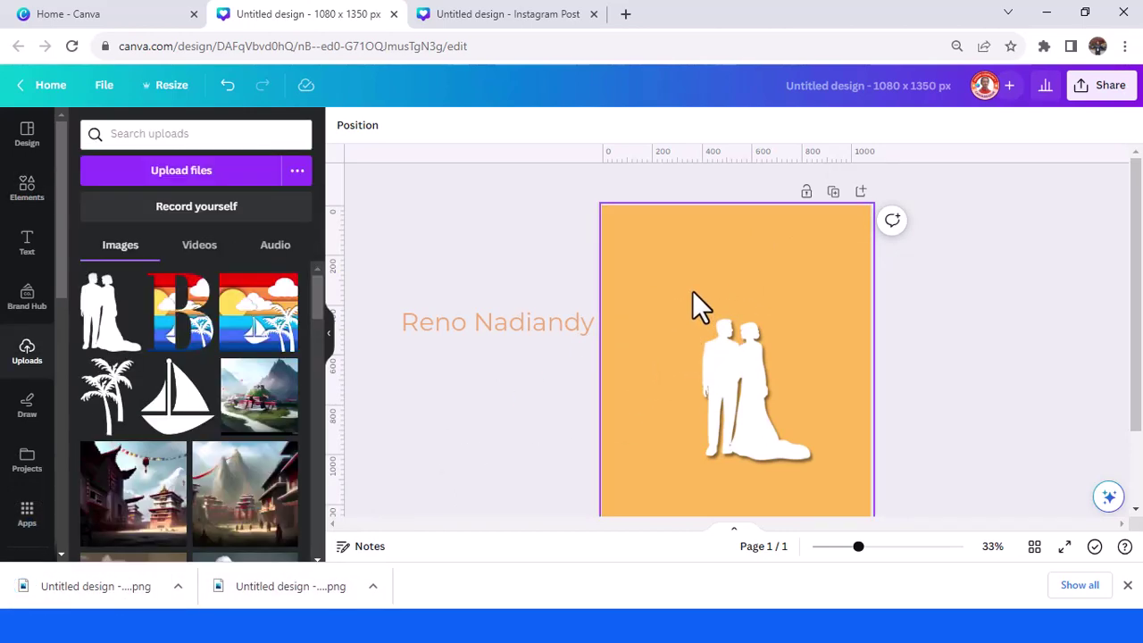
{"action": "key", "text": "ctrl+v"}
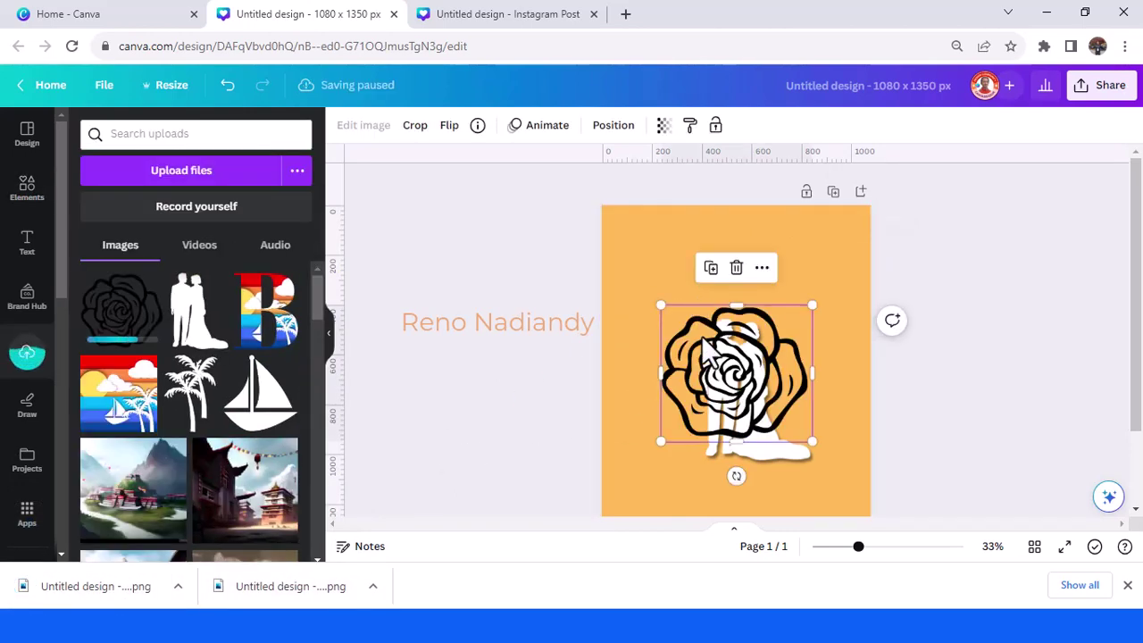
{"action": "left_click_drag", "start_coordinate": [722, 373], "coordinate": [714, 293]}
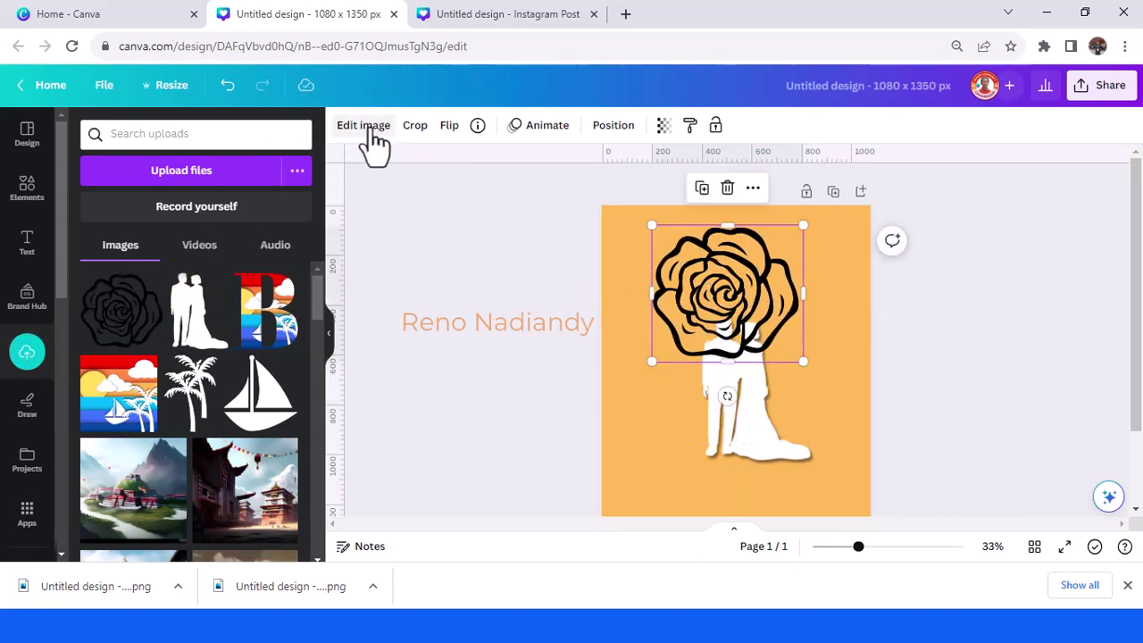
Apply a Duotone effect to the rose image with both Highlights and Shadows set to the document's light orange
{"action": "left_click", "coordinate": [370, 130]}
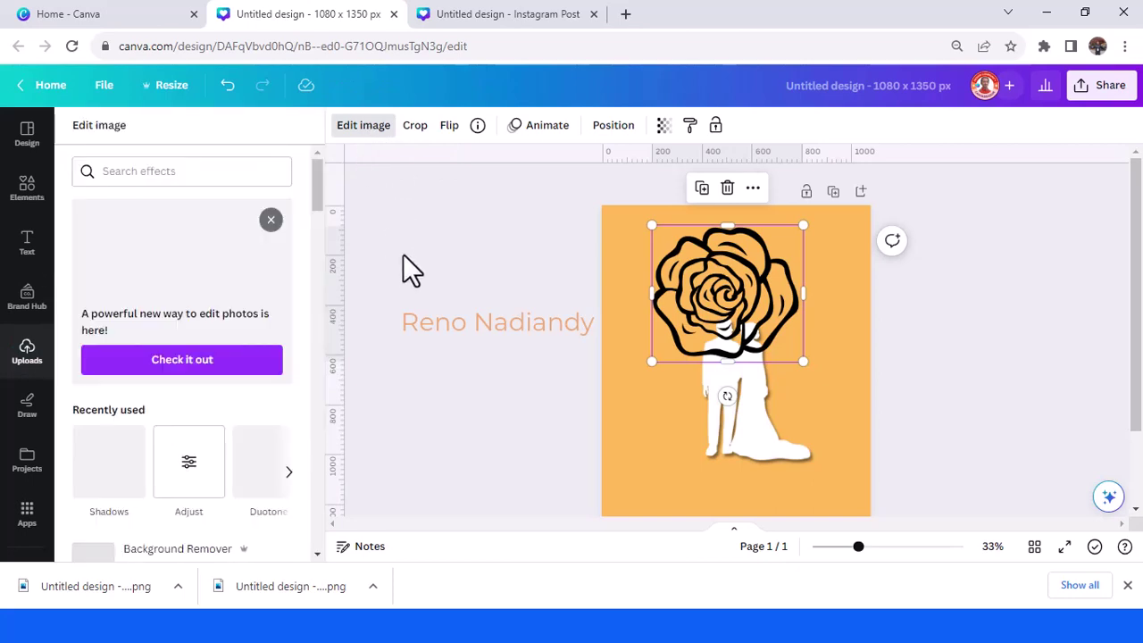
{"action": "left_click", "coordinate": [261, 482]}
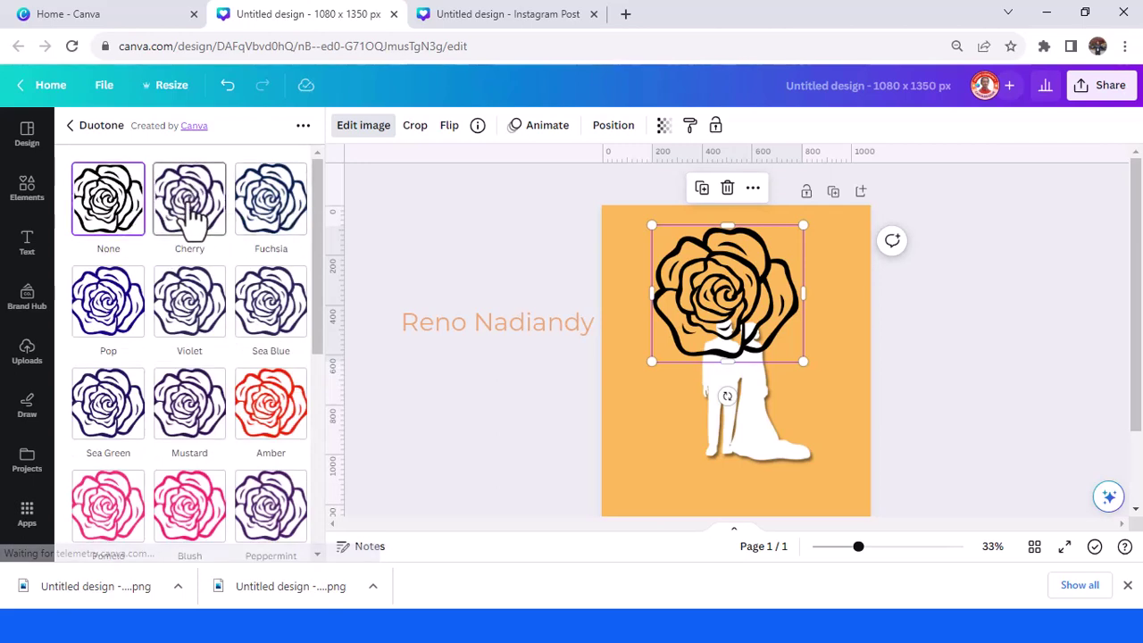
{"action": "left_click", "coordinate": [190, 208]}
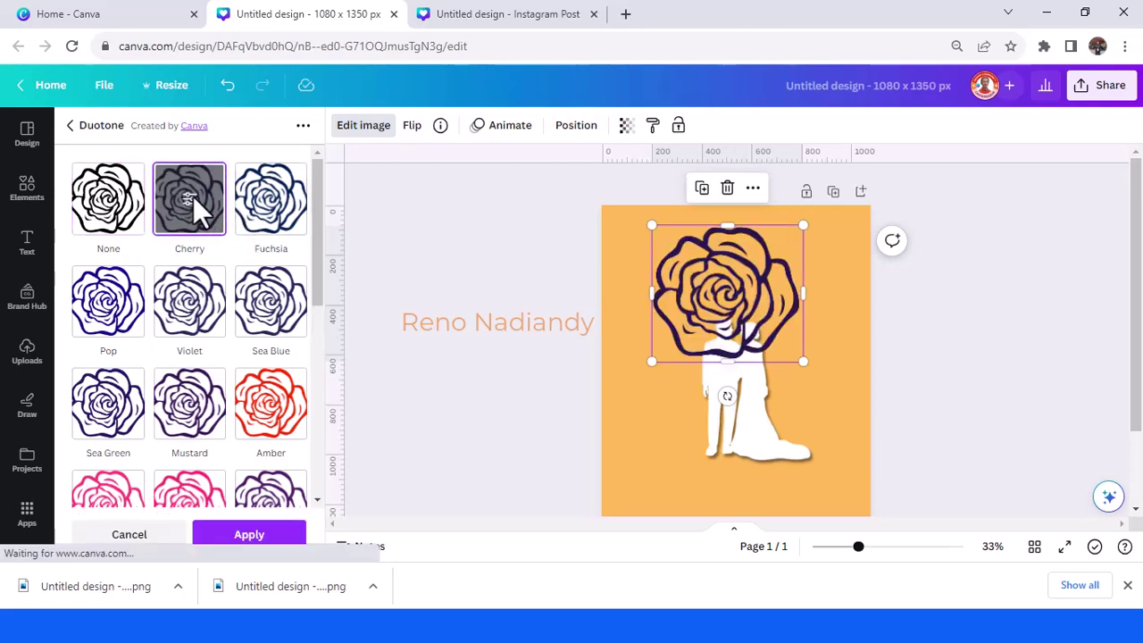
{"action": "left_click", "coordinate": [191, 197]}
{"action": "left_click", "coordinate": [290, 179]}
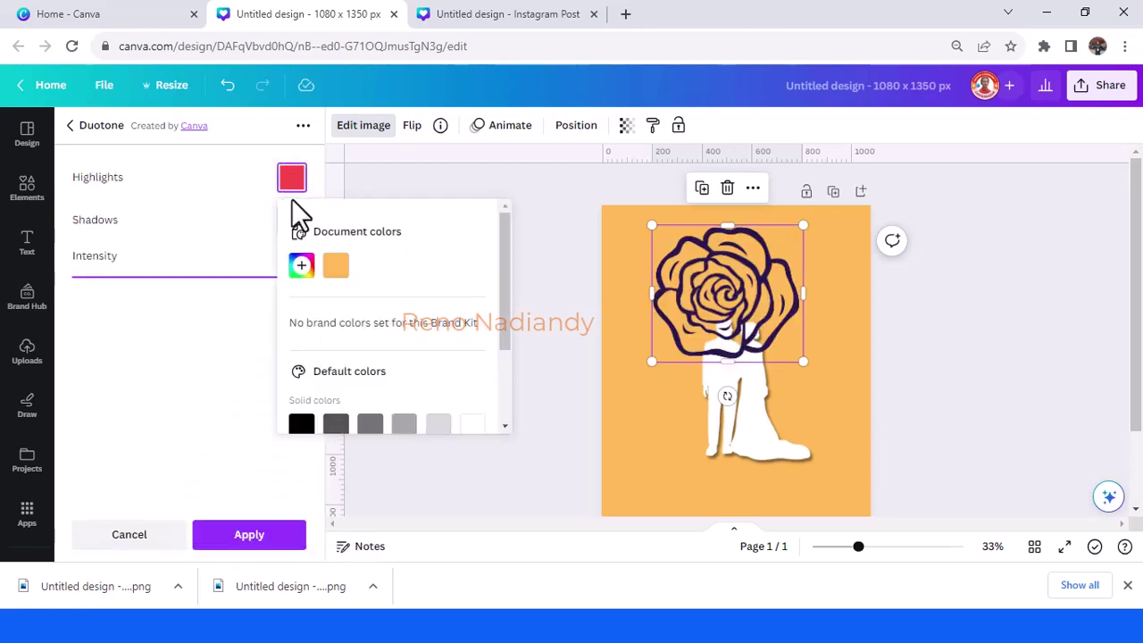
{"action": "left_click", "coordinate": [336, 265]}
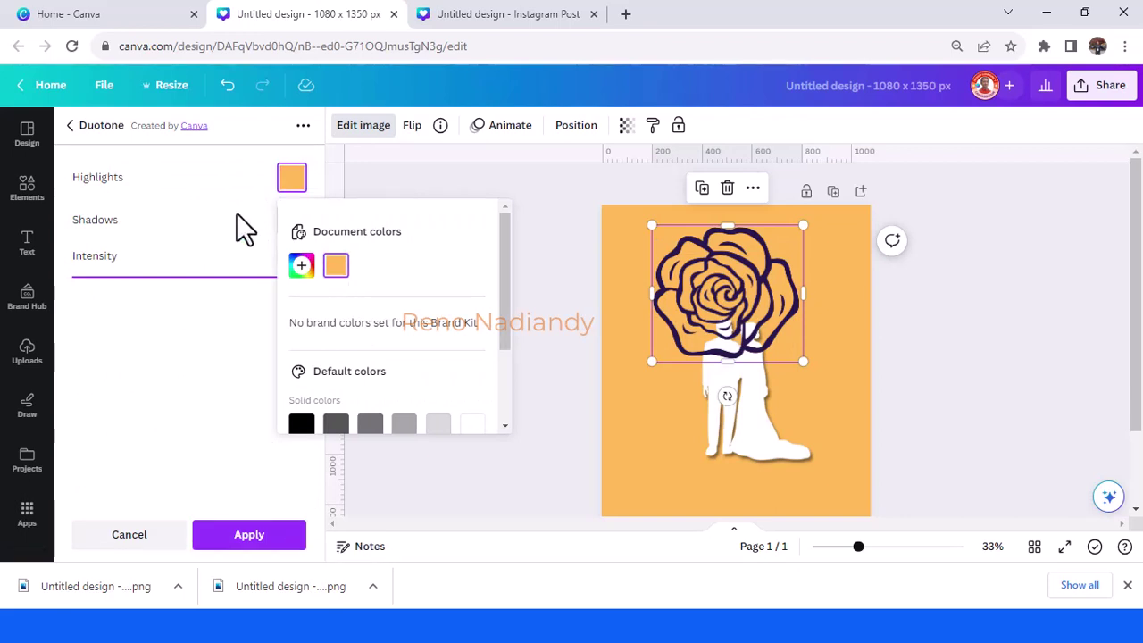
{"action": "left_click", "coordinate": [290, 223]}
{"action": "left_click", "coordinate": [292, 223]}
{"action": "left_click", "coordinate": [337, 309]}
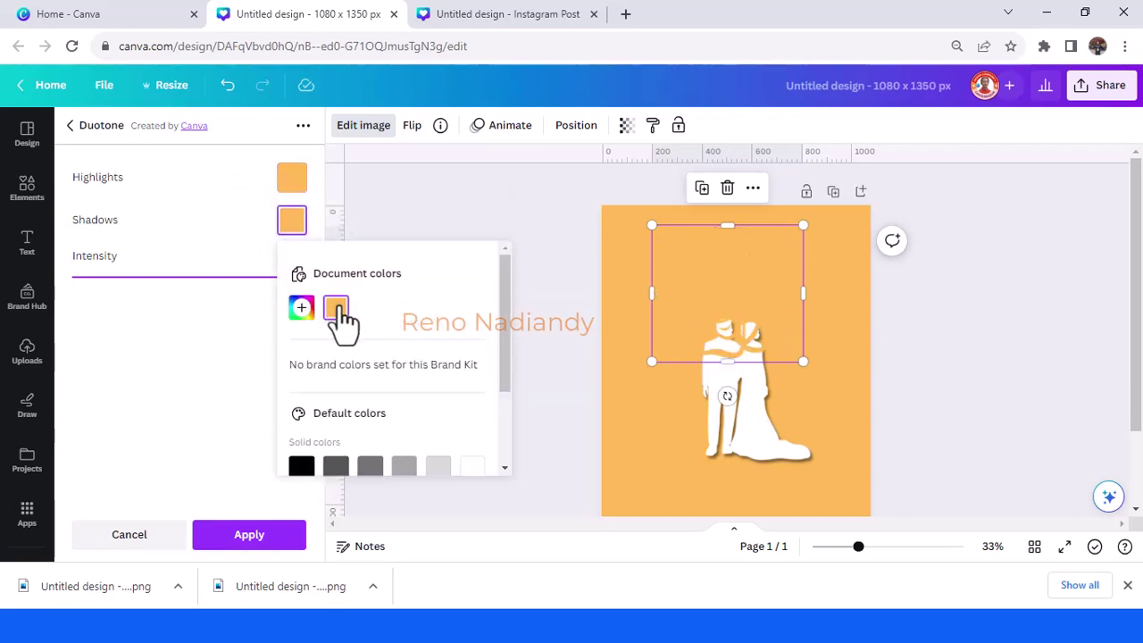
{"action": "left_click", "coordinate": [295, 541]}
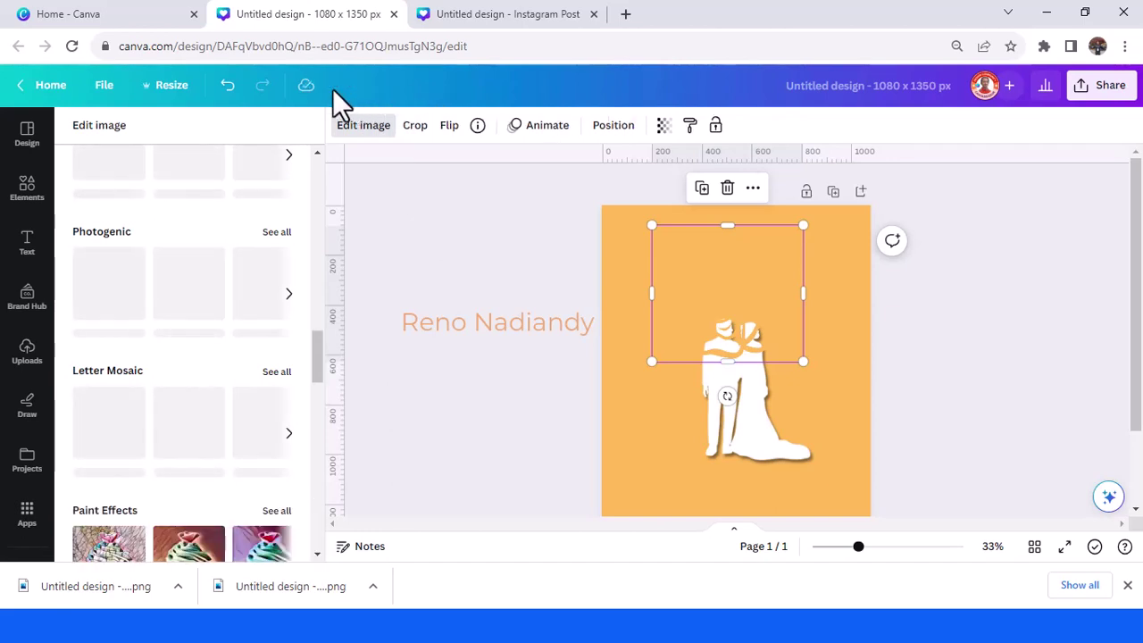
Apply a Drop shadow to the orange rose image over the couple's heads
{"action": "scroll", "coordinate": [216, 368], "scroll_direction": "up", "scroll_amount": 2}
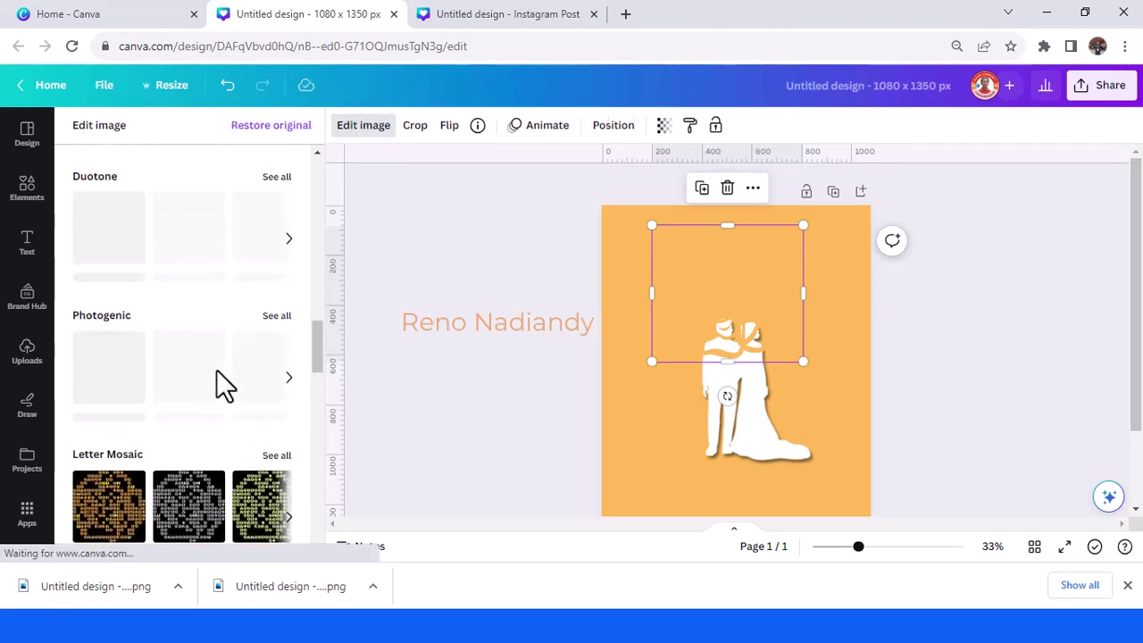
{"action": "scroll", "coordinate": [217, 369], "scroll_direction": "up", "scroll_amount": 4}
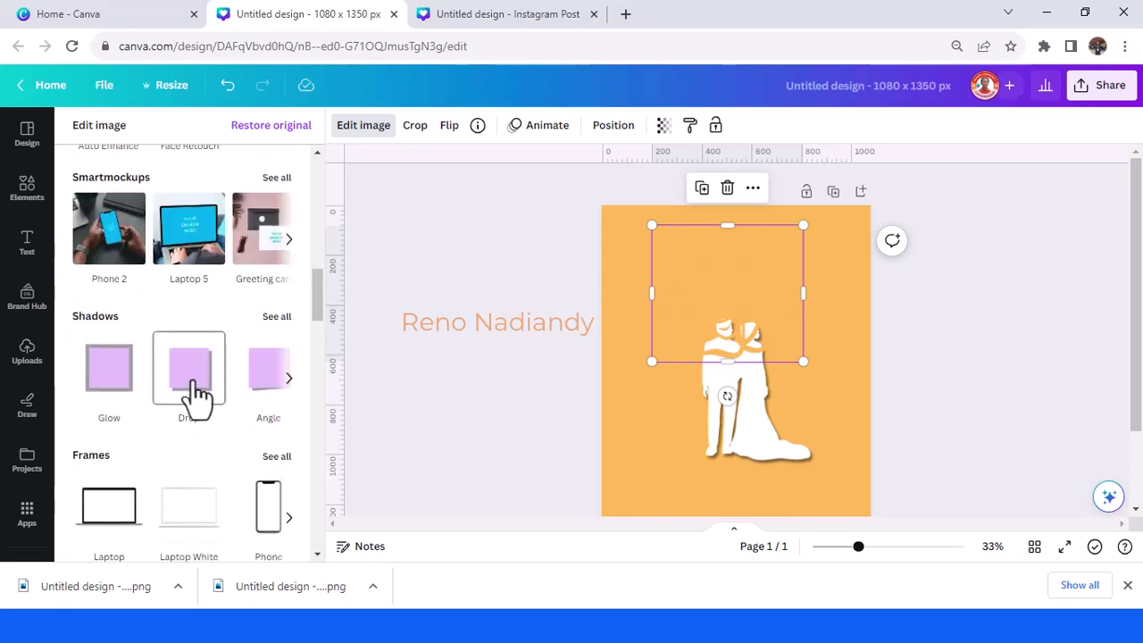
{"action": "left_click", "coordinate": [197, 393]}
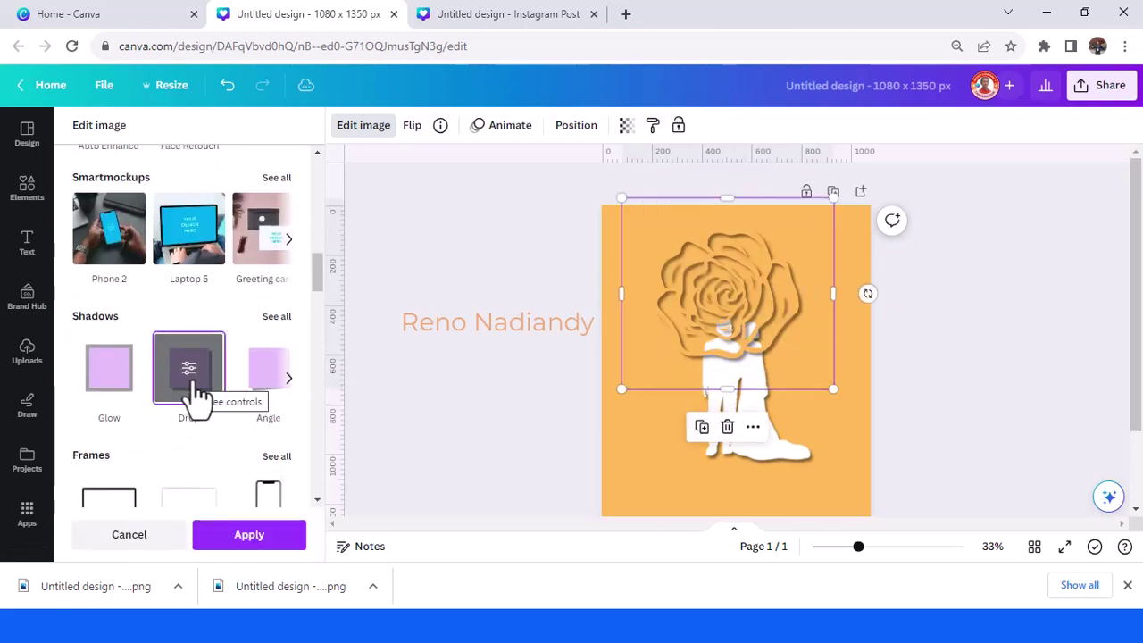
{"action": "left_click", "coordinate": [286, 548]}
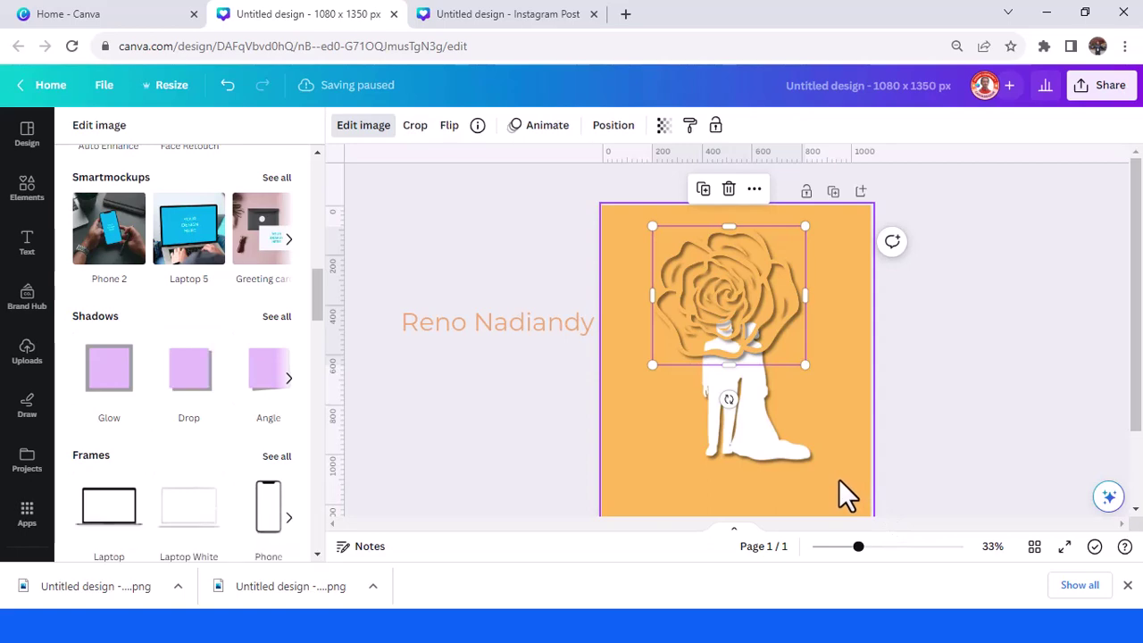
Place a duplicate rose in the page's lower-left area and enlarge the original to about 1,200 px wide, overflowing the upper-right corner
{"action": "left_click", "coordinate": [704, 189]}
{"action": "left_click_drag", "start_coordinate": [764, 297], "coordinate": [709, 434]}
{"action": "left_click", "coordinate": [765, 294]}
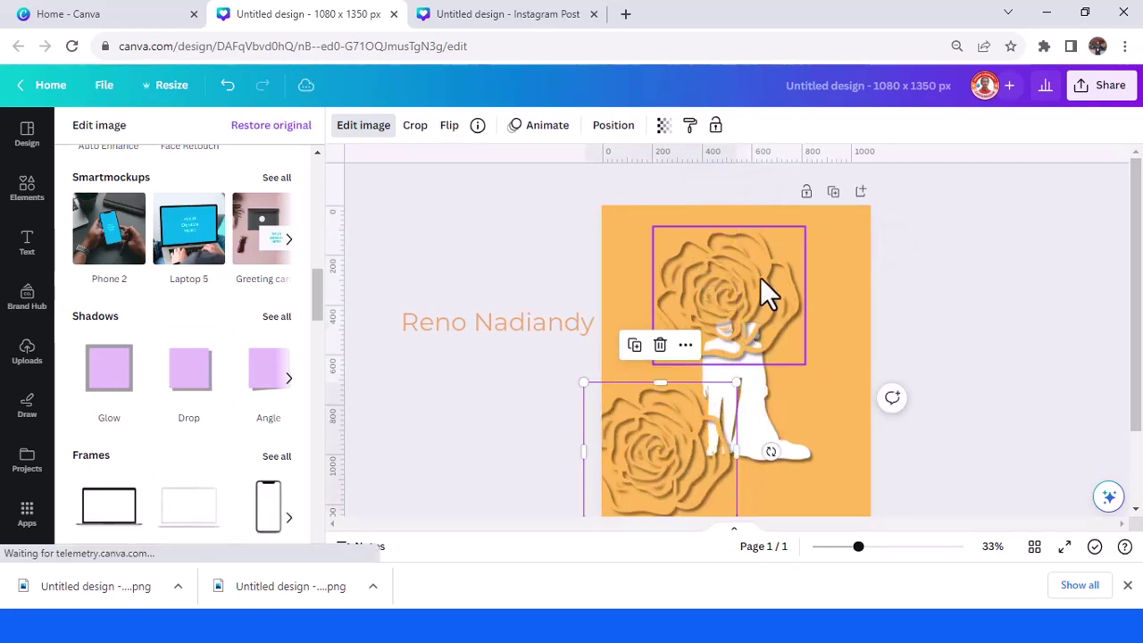
{"action": "left_click_drag", "start_coordinate": [803, 362], "coordinate": [944, 503]}
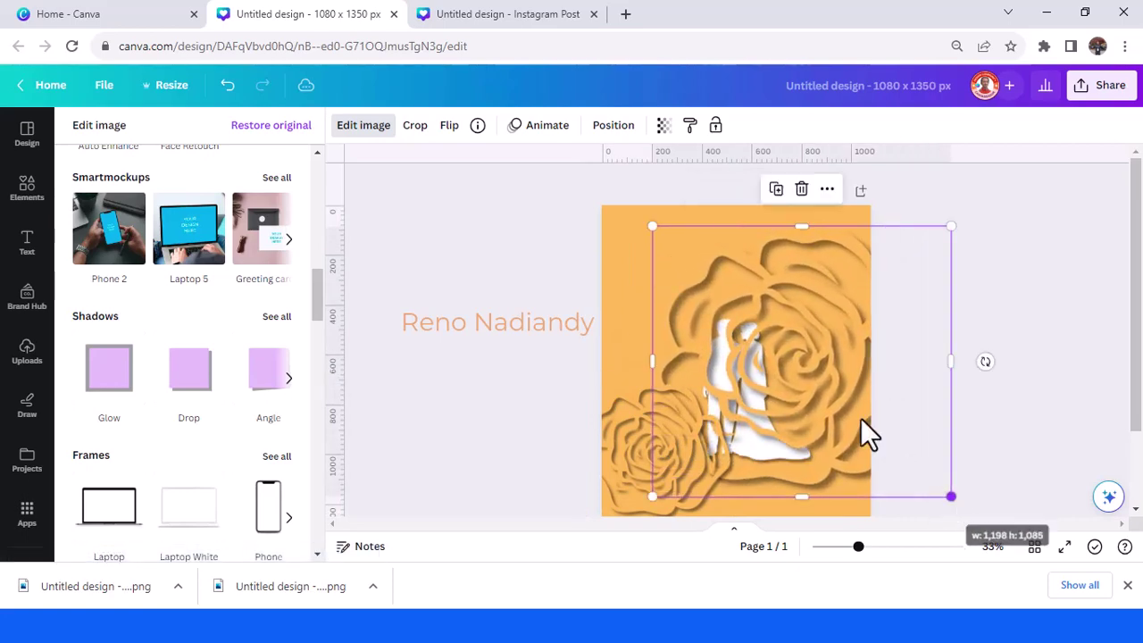
{"action": "left_click_drag", "start_coordinate": [840, 398], "coordinate": [839, 279]}
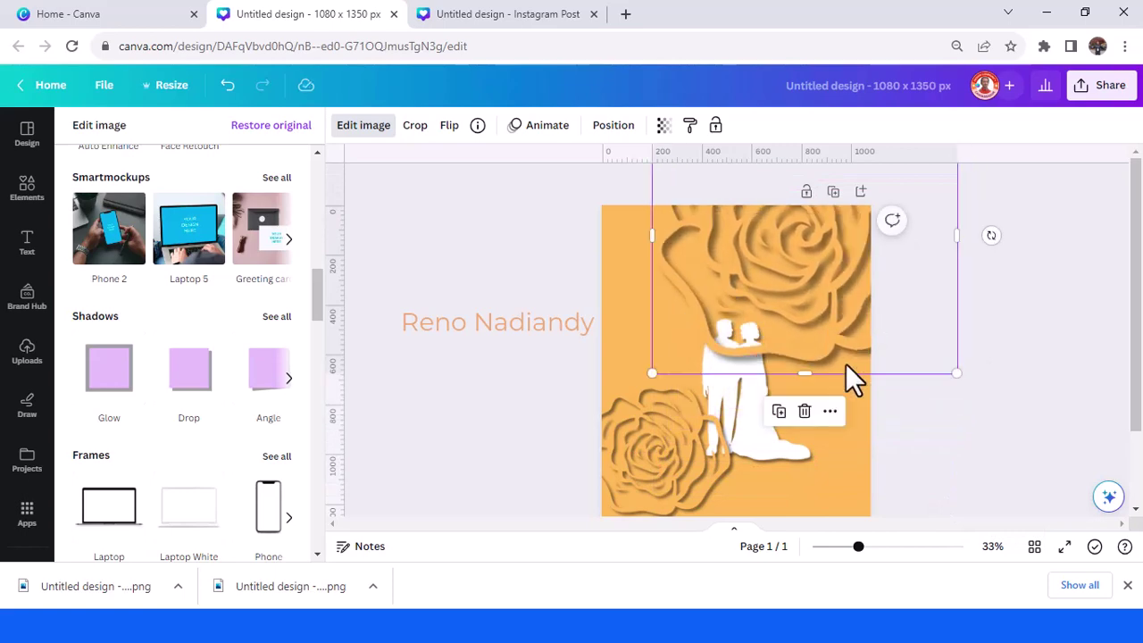
Shrink the duplicate rose and place it just to the left of the couple silhouette
{"action": "left_click", "coordinate": [668, 478]}
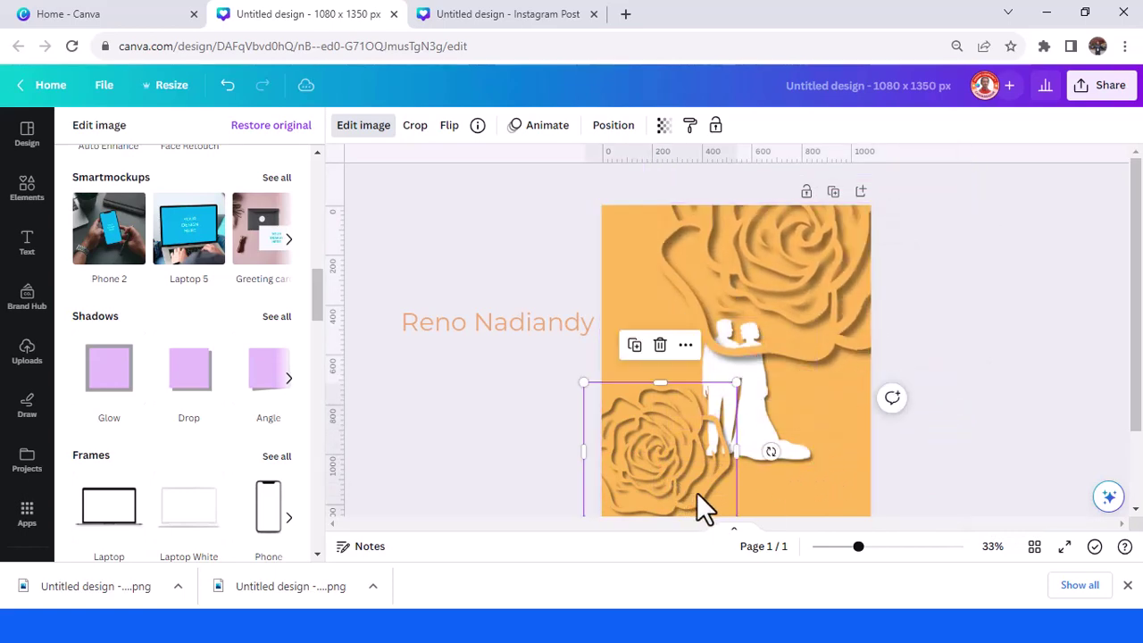
{"action": "scroll", "coordinate": [715, 465], "scroll_direction": "down", "scroll_amount": 2}
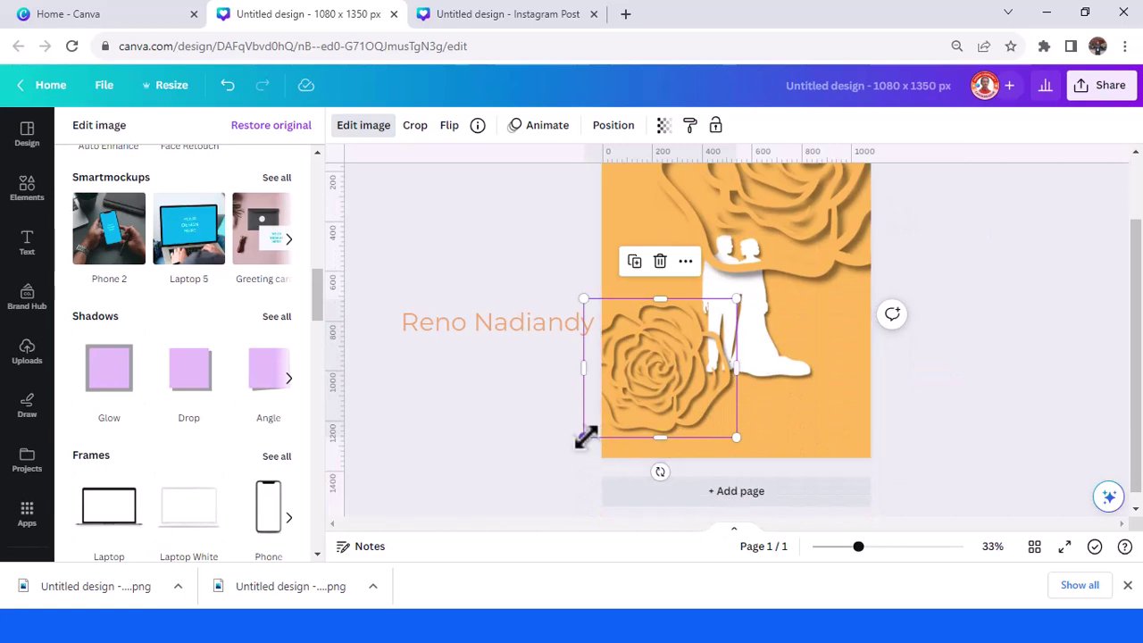
{"action": "left_click_drag", "start_coordinate": [583, 436], "coordinate": [657, 386]}
{"action": "left_click_drag", "start_coordinate": [717, 366], "coordinate": [680, 306]}
Send the small rose beside the couple to the back of the layer order, behind the silhouette
{"action": "right_click", "coordinate": [680, 306]}
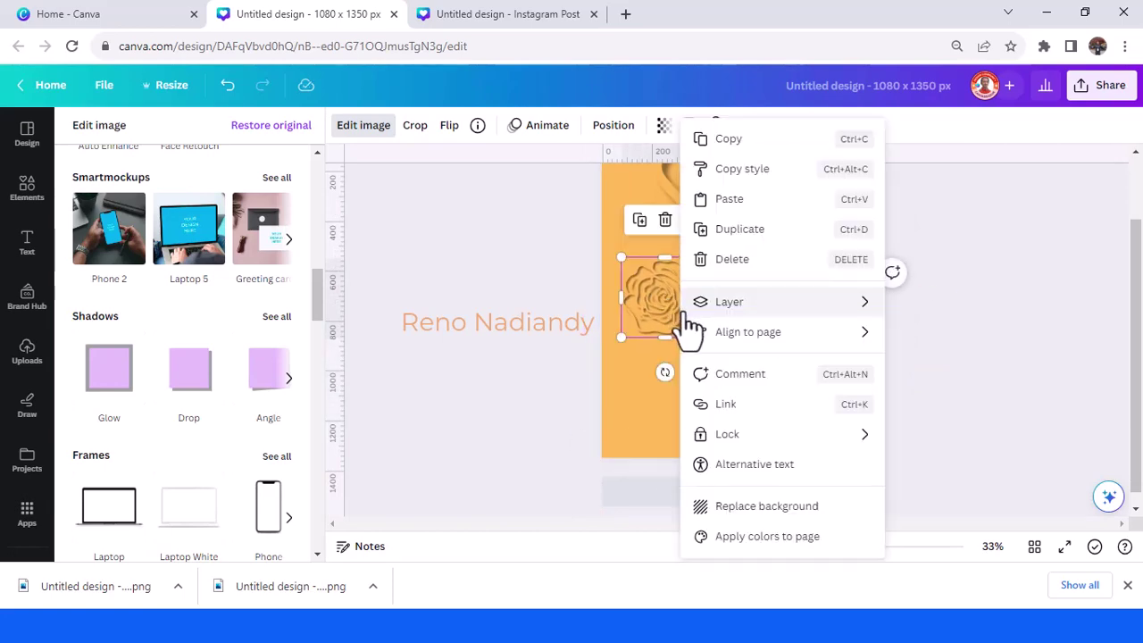
{"action": "mouse_move", "coordinate": [730, 309]}
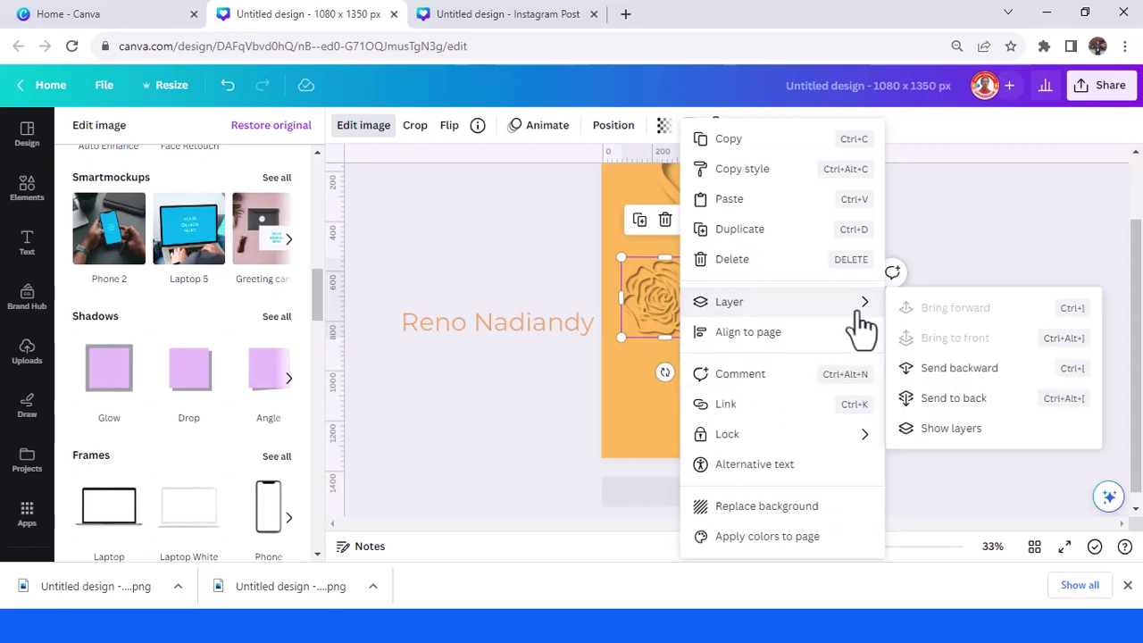
{"action": "left_click", "coordinate": [979, 375]}
{"action": "right_click", "coordinate": [667, 296]}
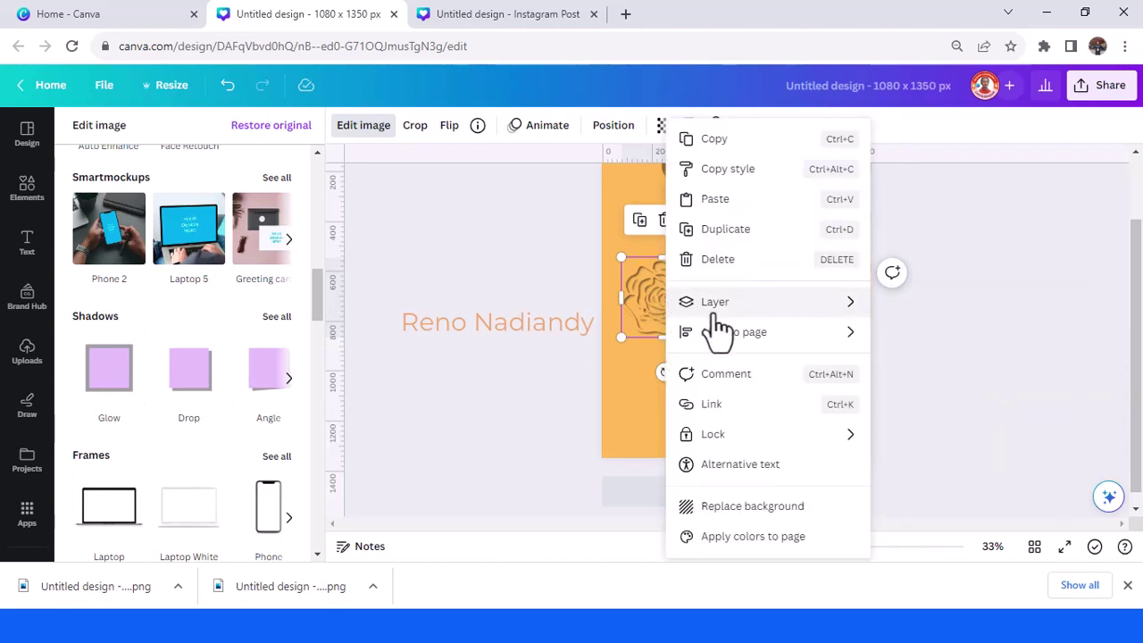
{"action": "mouse_move", "coordinate": [724, 304]}
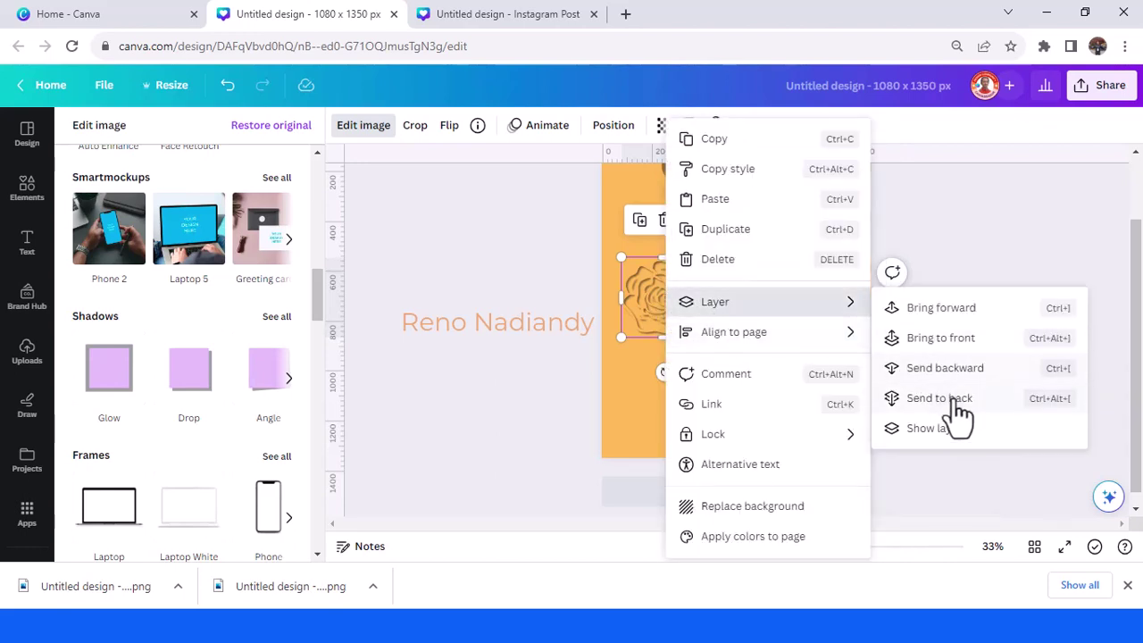
{"action": "left_click", "coordinate": [952, 398]}
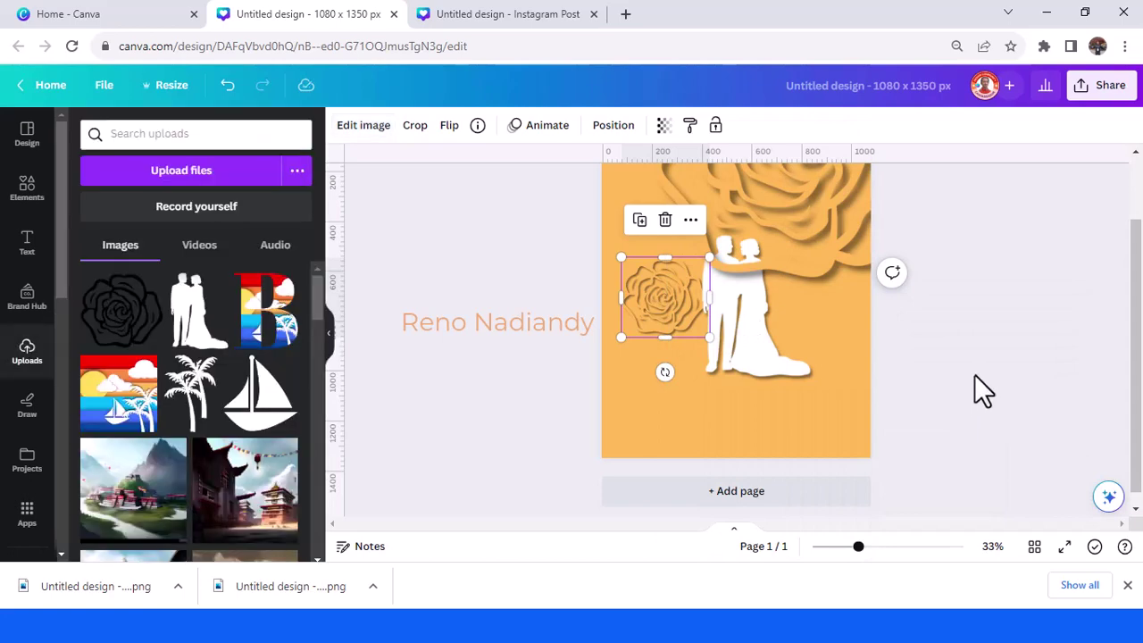
{"action": "left_click", "coordinate": [930, 394]}
{"action": "scroll", "coordinate": [932, 394], "scroll_direction": "up", "scroll_amount": 2}
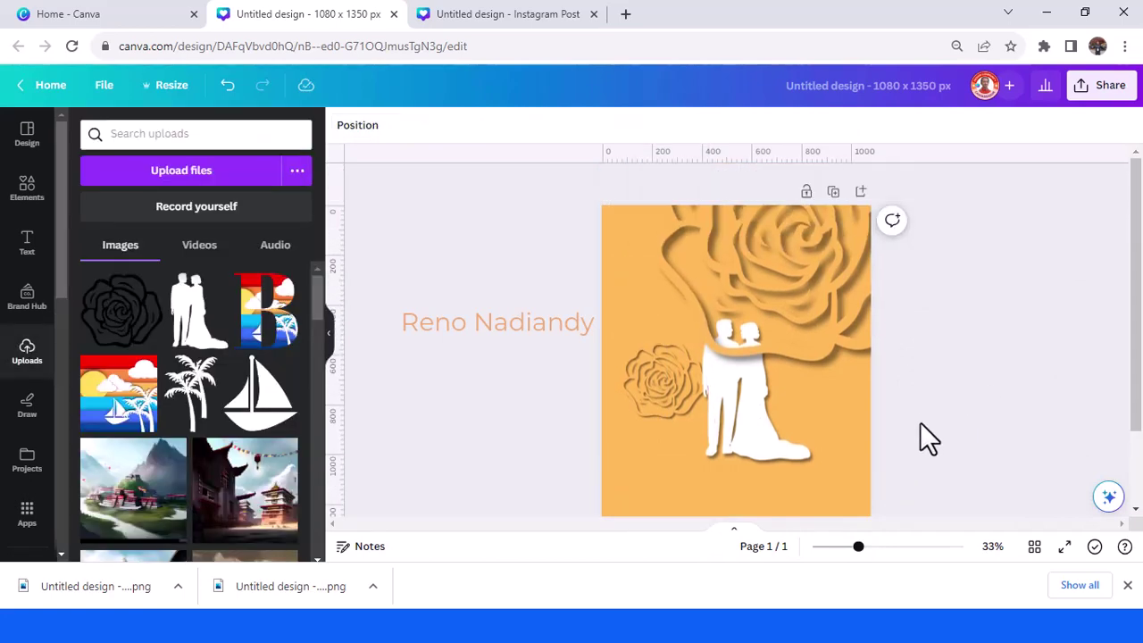
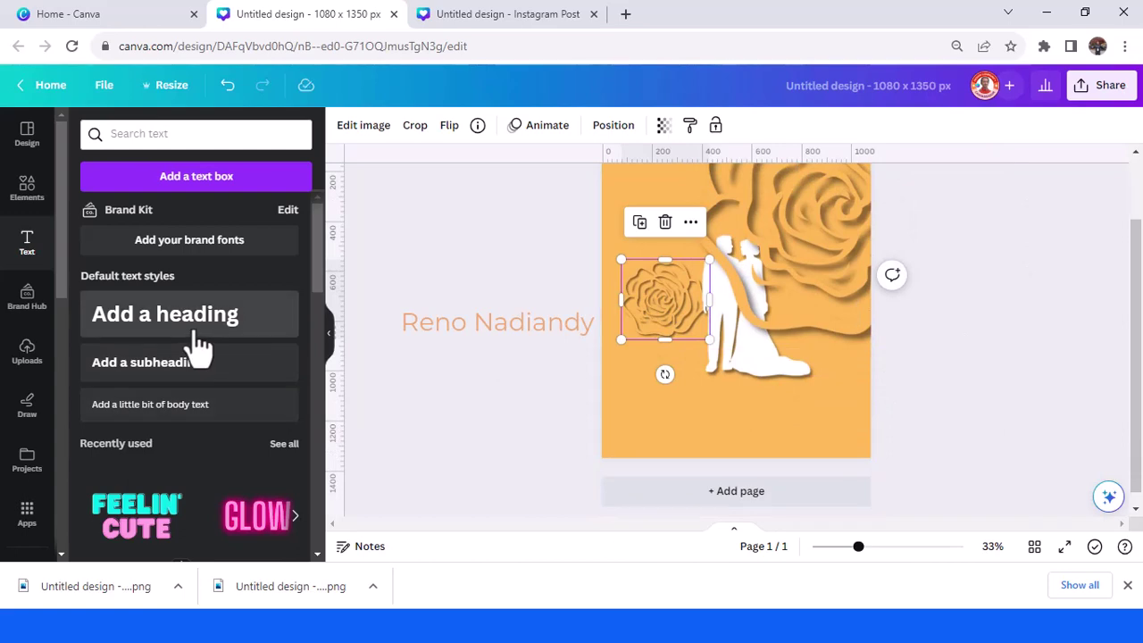
Add a heading reading "Our Wedding" below the small rose and select all of its text
{"action": "left_click", "coordinate": [193, 332]}
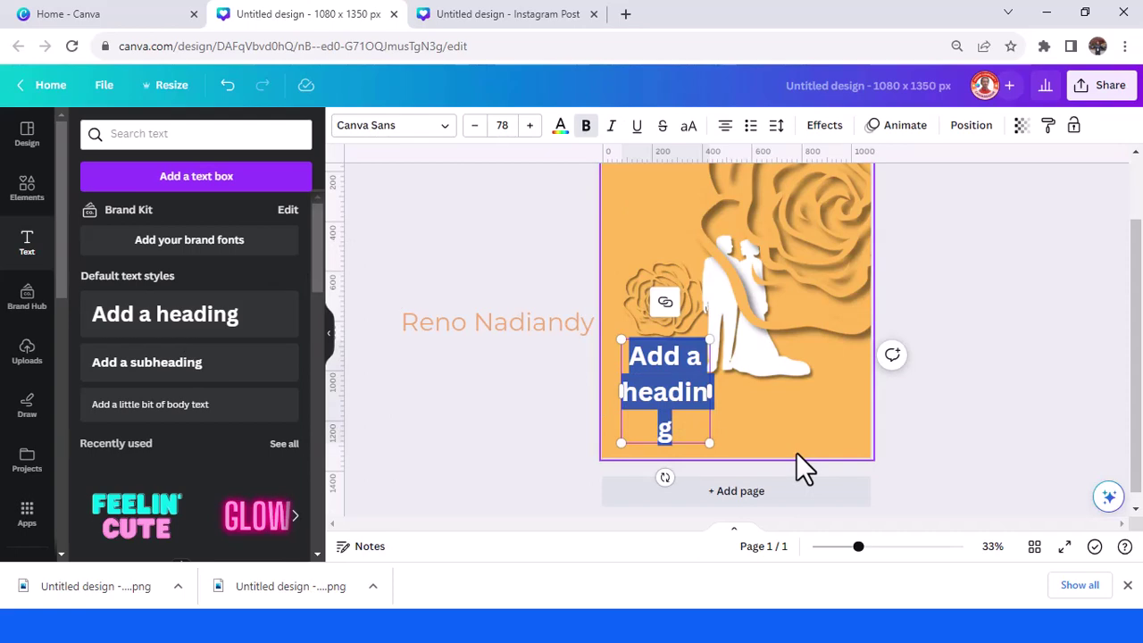
{"action": "type", "text": "Our Wedding"}
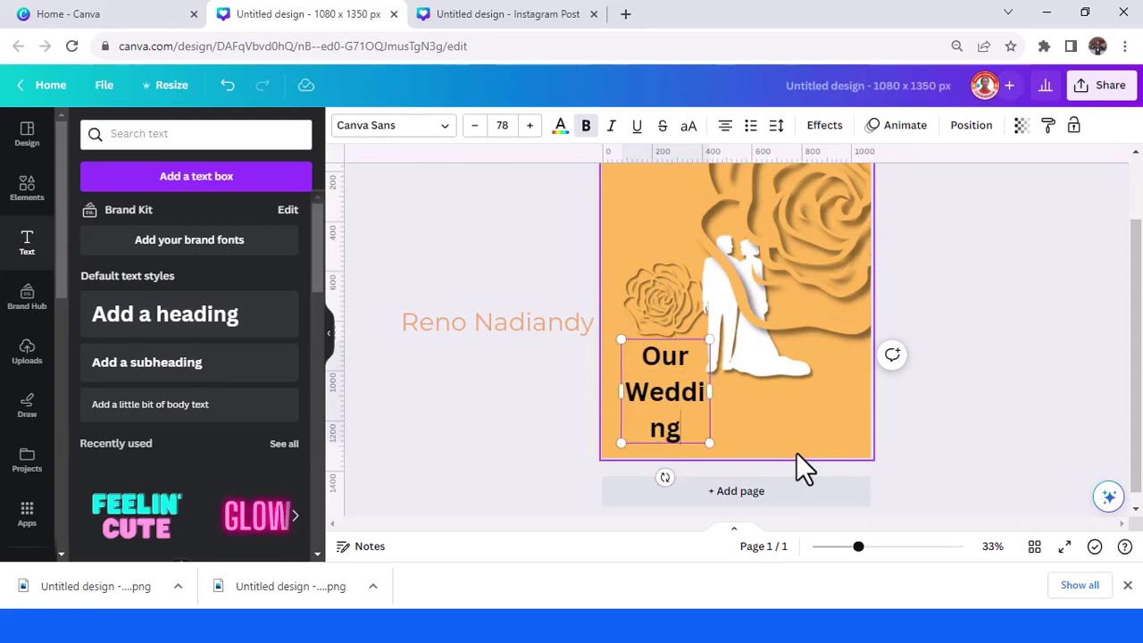
{"action": "key", "text": "ctrl+a"}
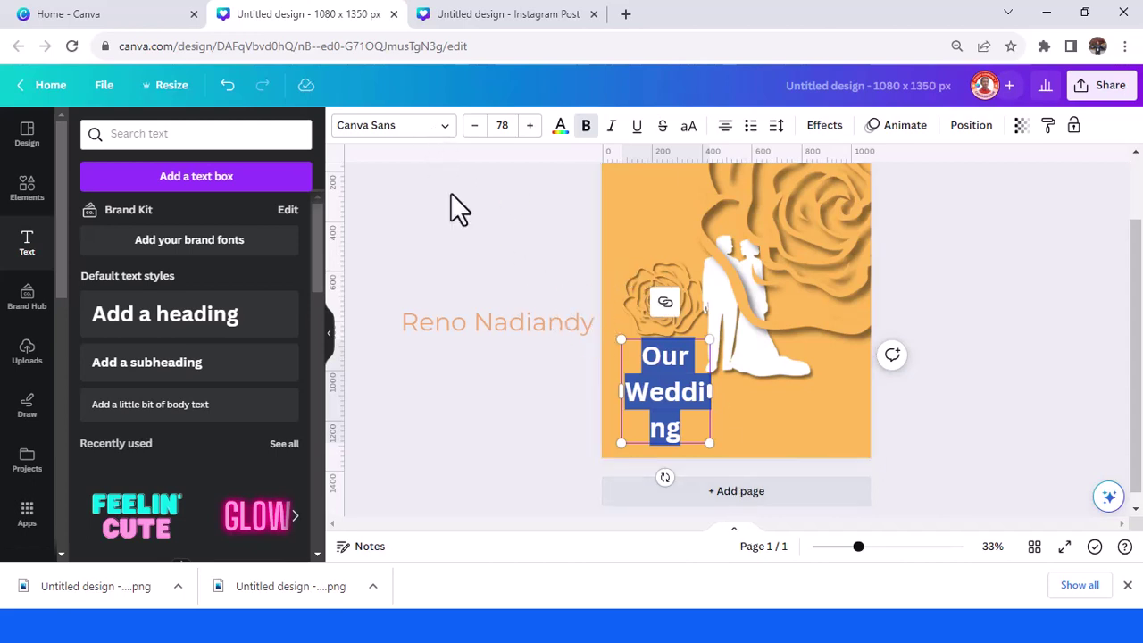
Search the fonts for Handwriting and try Pony Club on the "Our Wedding" heading
{"action": "left_click", "coordinate": [393, 127]}
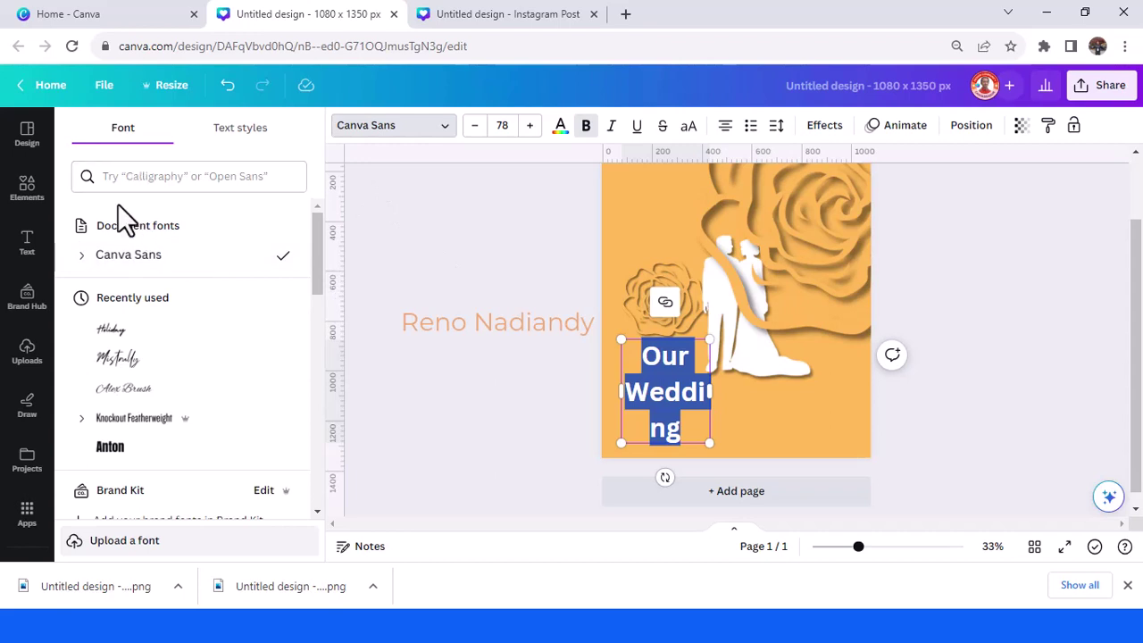
{"action": "left_click", "coordinate": [162, 186]}
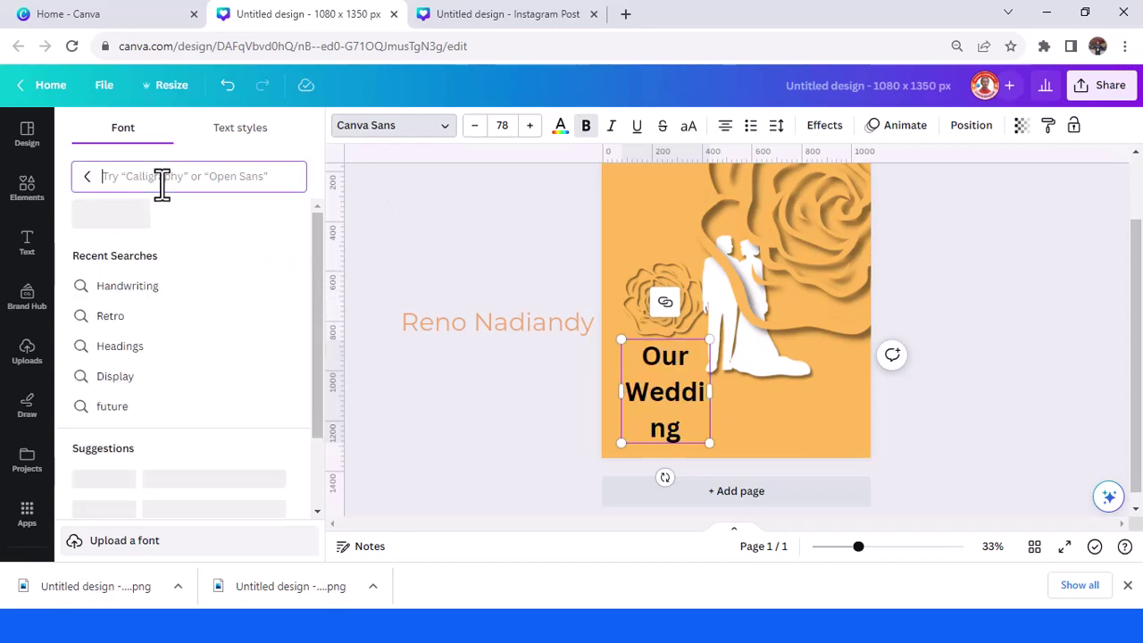
{"action": "left_click", "coordinate": [117, 214]}
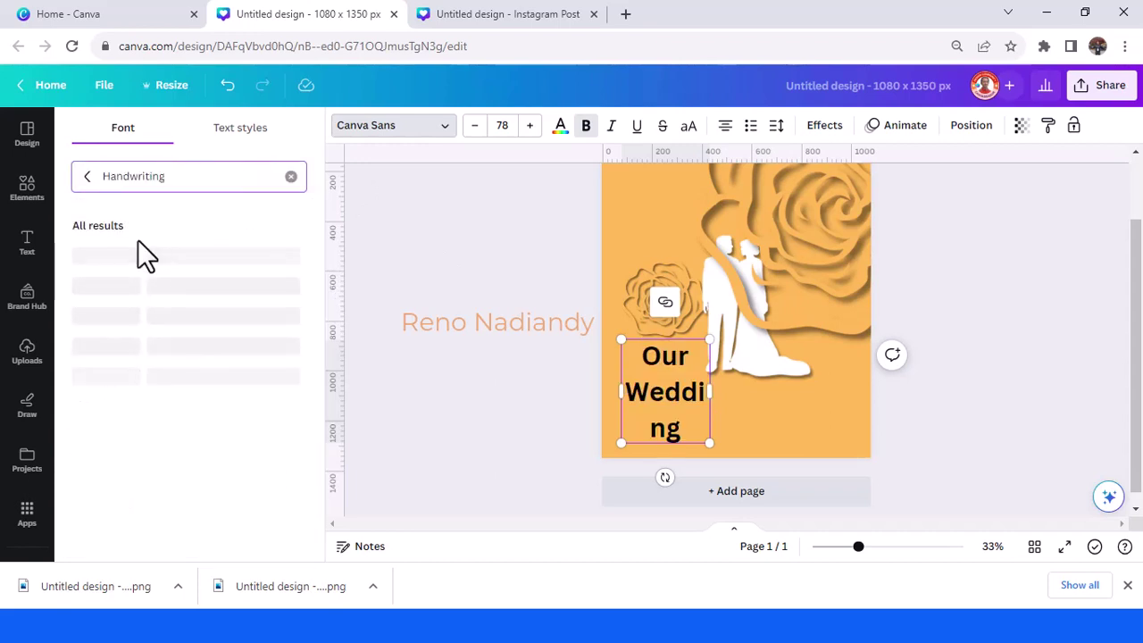
{"action": "left_click", "coordinate": [212, 406]}
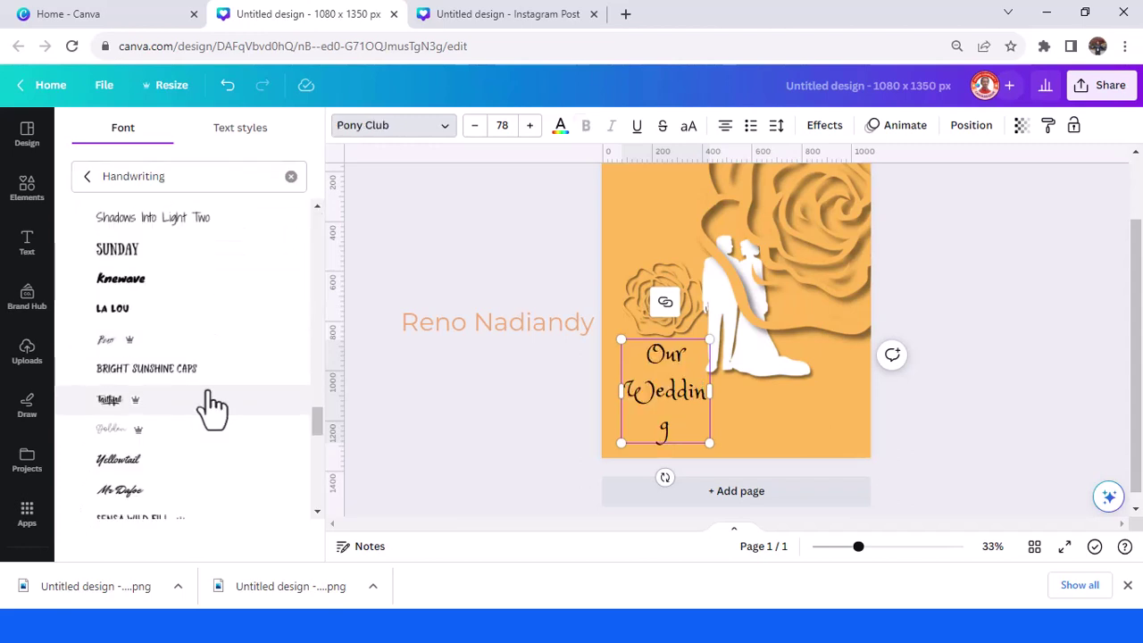
{"action": "scroll", "coordinate": [214, 415], "scroll_direction": "down", "scroll_amount": 3}
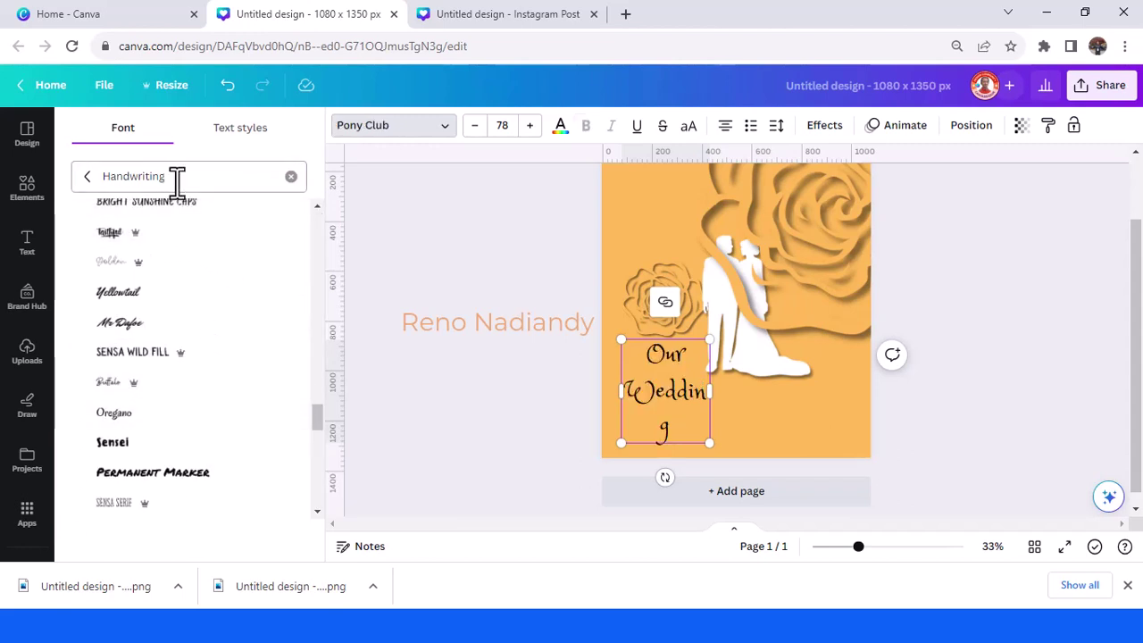
Search the fonts for "great" and set the "Our Wedding" heading in Great Vibes
{"action": "left_click_drag", "start_coordinate": [173, 176], "coordinate": [86, 192]}
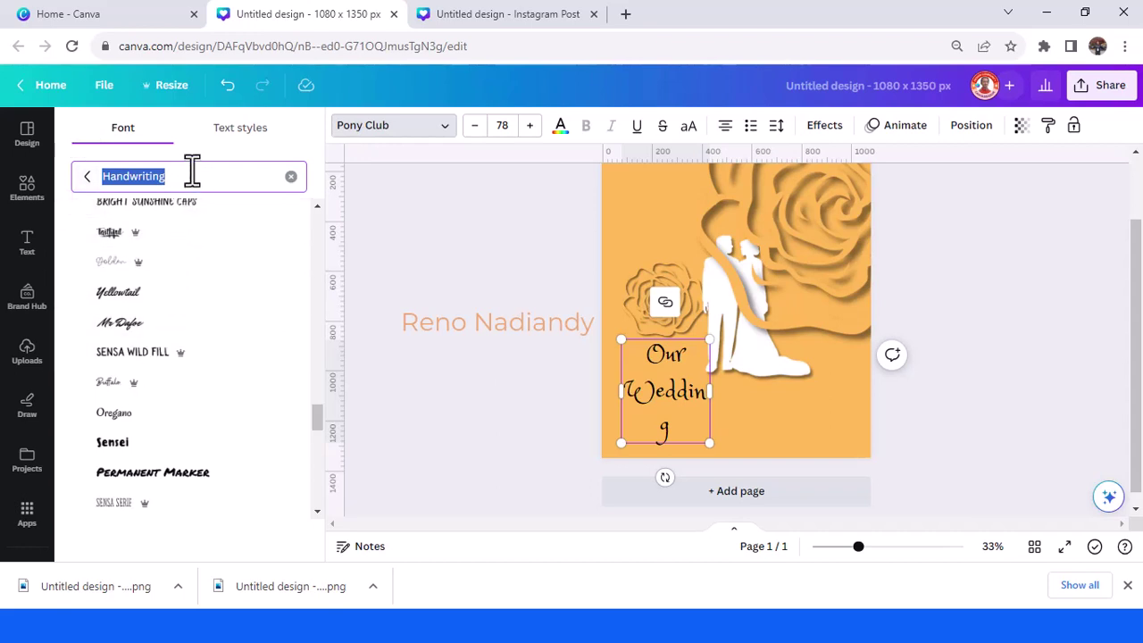
{"action": "type", "text": "great"}
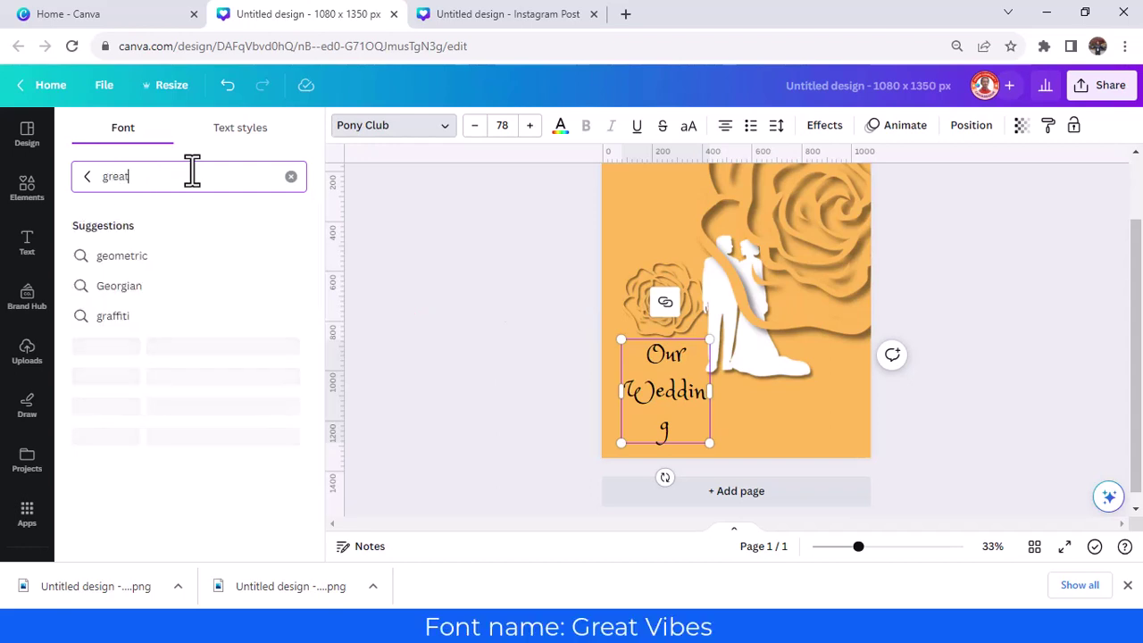
{"action": "key", "text": "Return"}
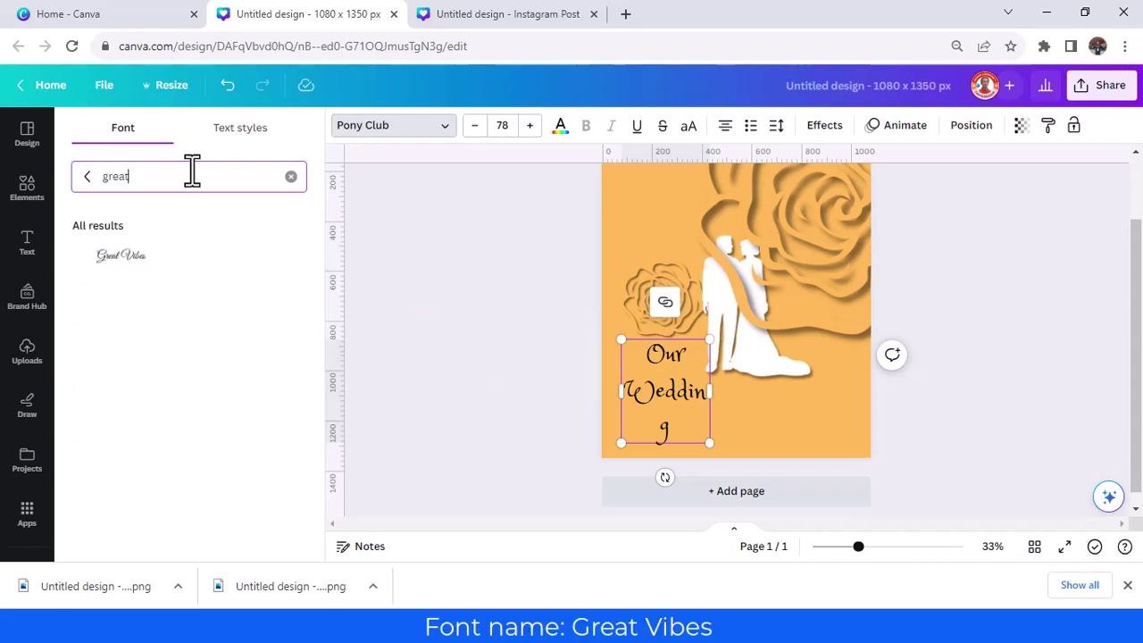
{"action": "left_click", "coordinate": [121, 259]}
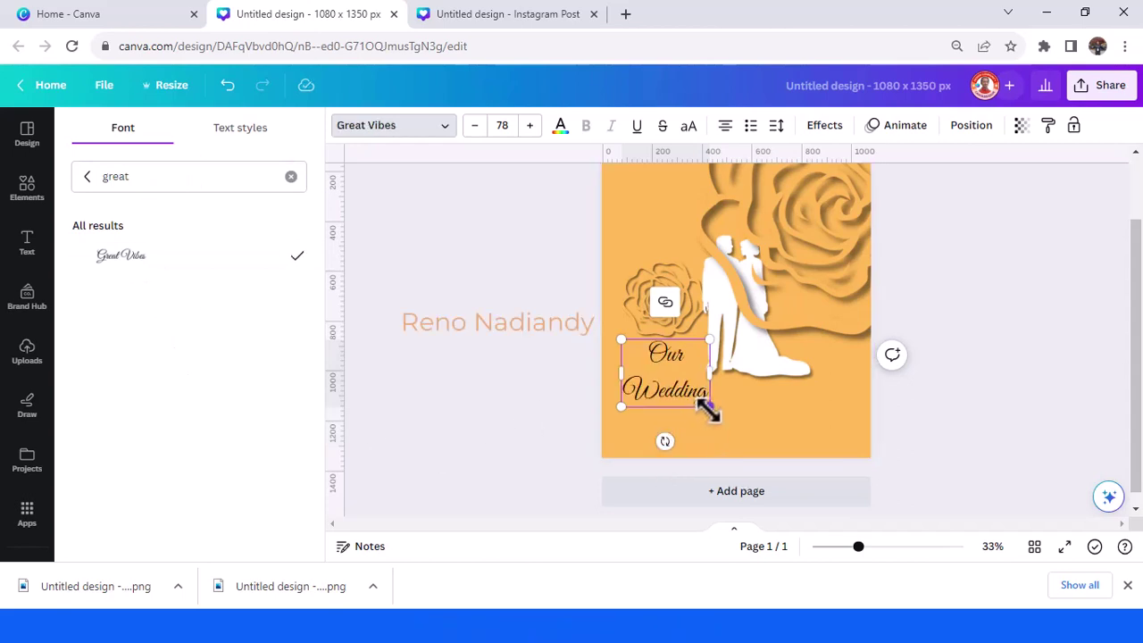
Enlarge the "Our Wedding" heading to font size 121 and tighten its line spacing to 0.77
{"action": "left_click_drag", "start_coordinate": [708, 406], "coordinate": [759, 441]}
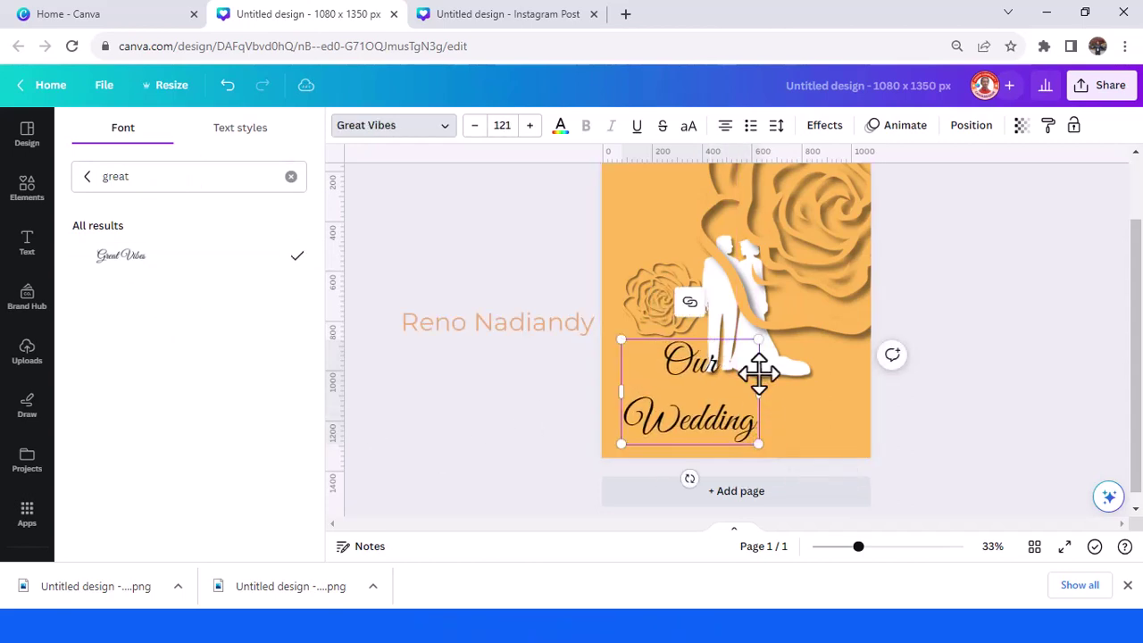
{"action": "left_click", "coordinate": [777, 129]}
{"action": "left_click_drag", "start_coordinate": [869, 234], "coordinate": [811, 234]}
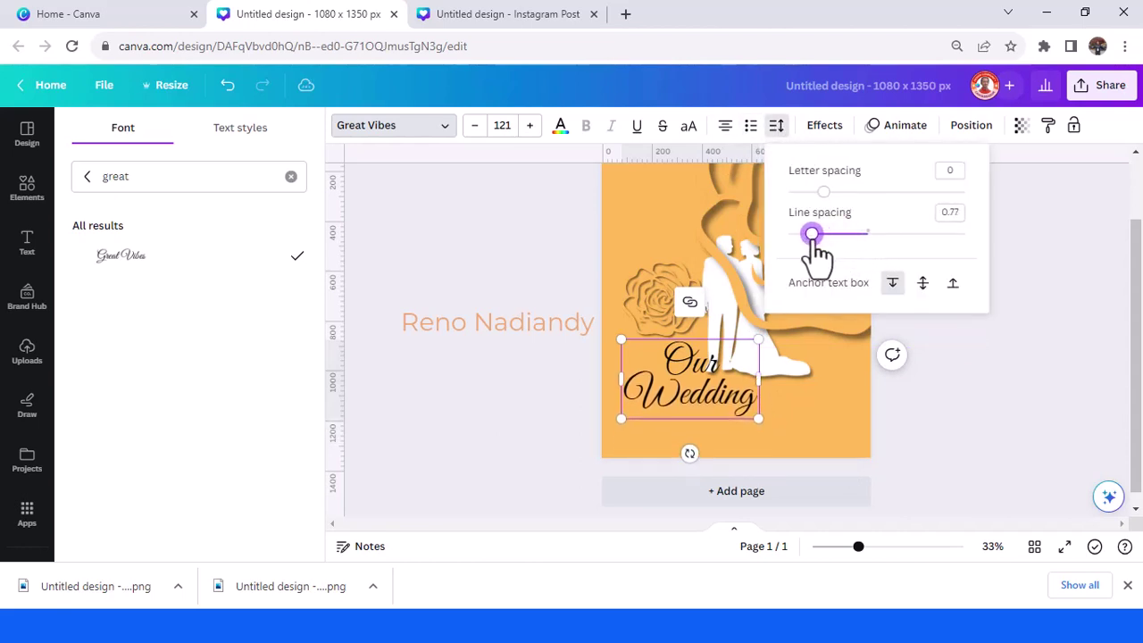
Left-align the "Our Wedding" heading and enlarge it to font size 130
{"action": "left_click", "coordinate": [726, 128]}
{"action": "left_click", "coordinate": [726, 127]}
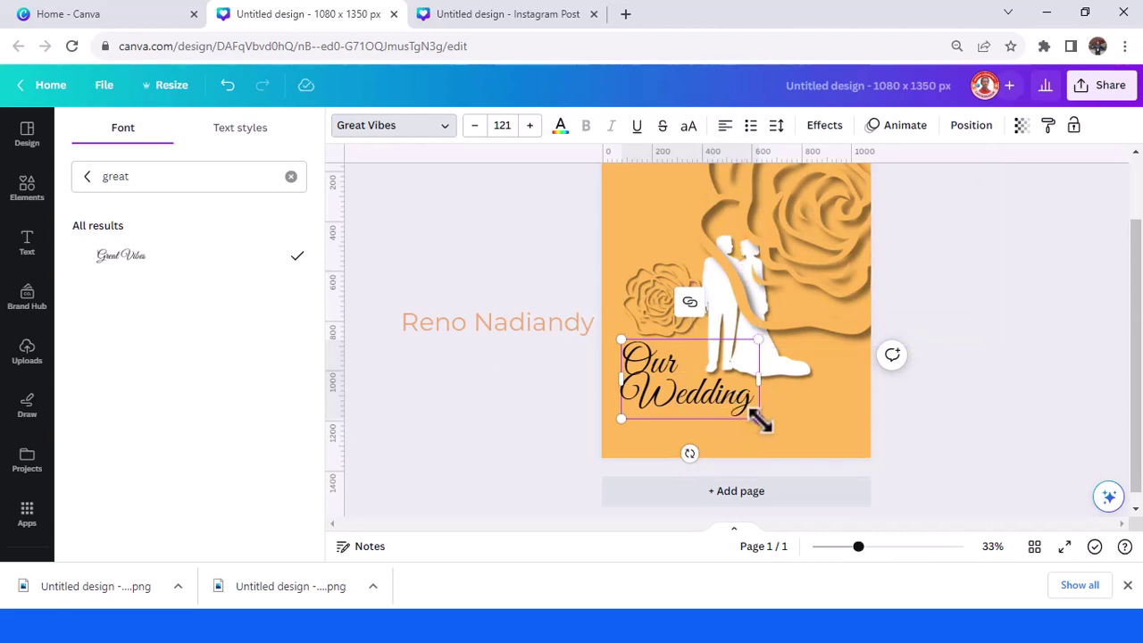
{"action": "left_click_drag", "start_coordinate": [757, 418], "coordinate": [764, 420]}
{"action": "scroll", "coordinate": [768, 428], "scroll_direction": "up", "scroll_amount": 1}
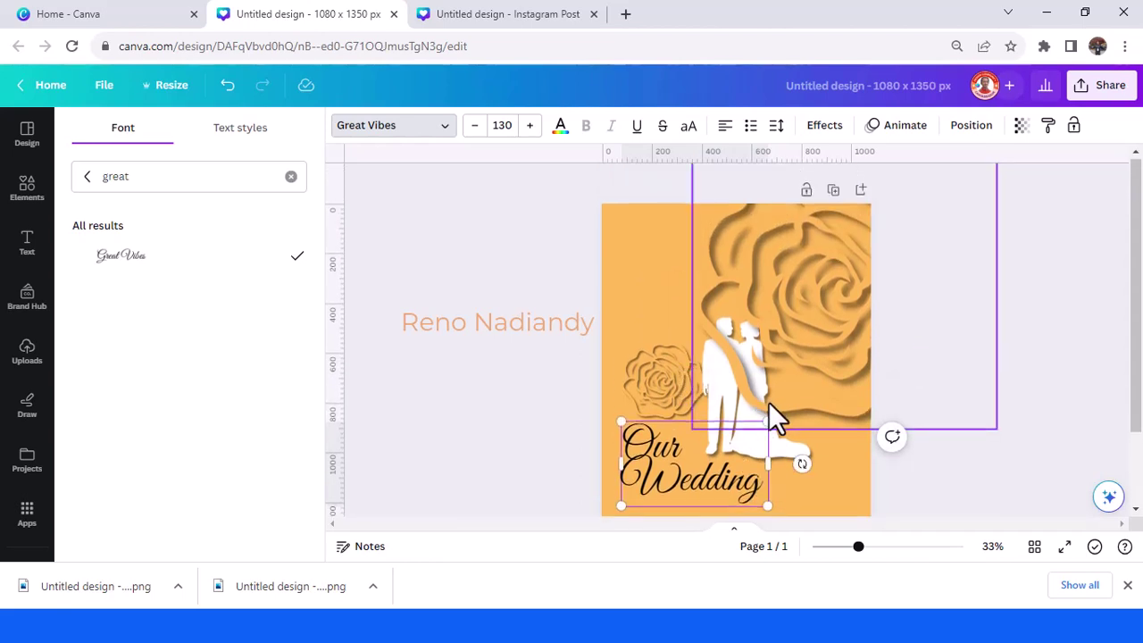
{"action": "scroll", "coordinate": [768, 403], "scroll_direction": "down", "scroll_amount": 2}
{"action": "key", "text": "Escape"}
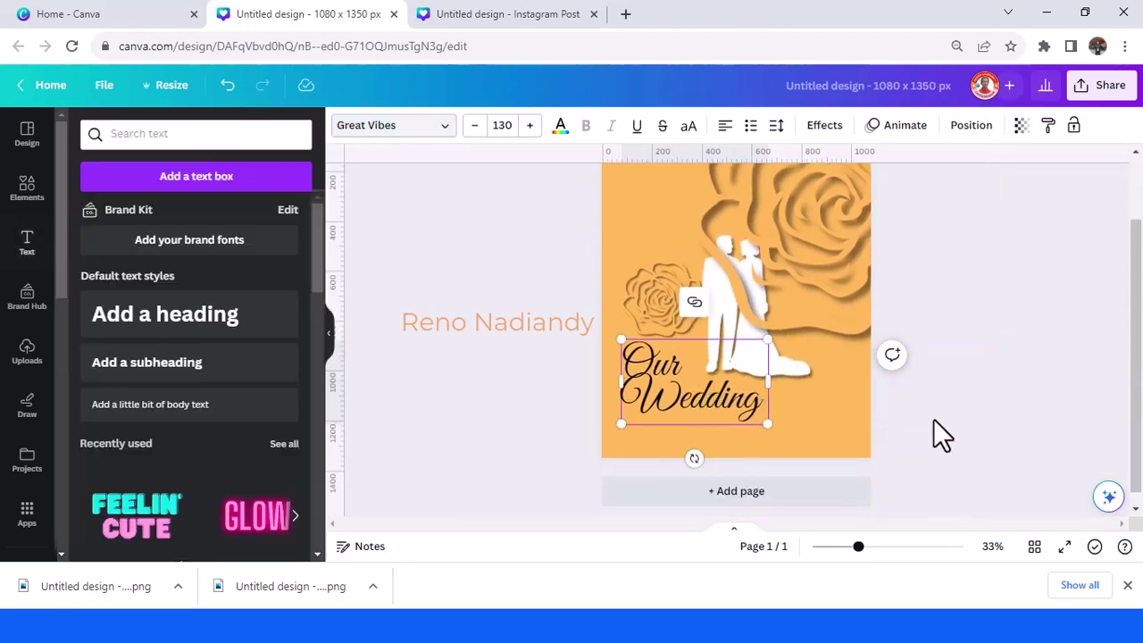
Move the "Our Wedding" heading slightly lower on the page and color its text white
{"action": "left_click", "coordinate": [942, 436]}
{"action": "left_click_drag", "start_coordinate": [742, 398], "coordinate": [740, 417]}
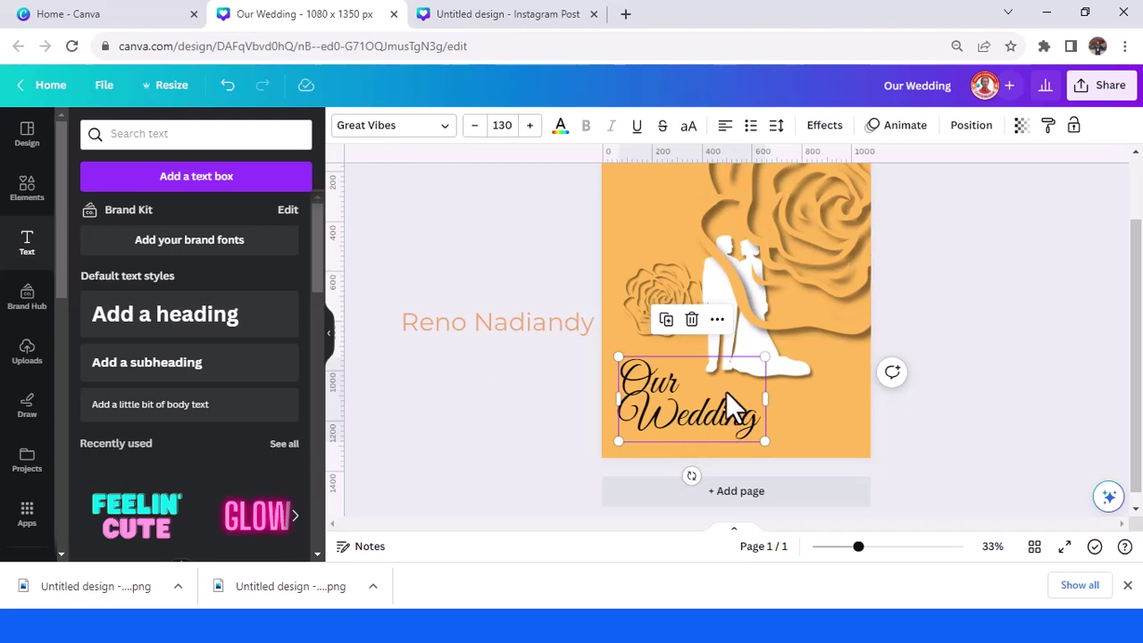
{"action": "left_click", "coordinate": [561, 128]}
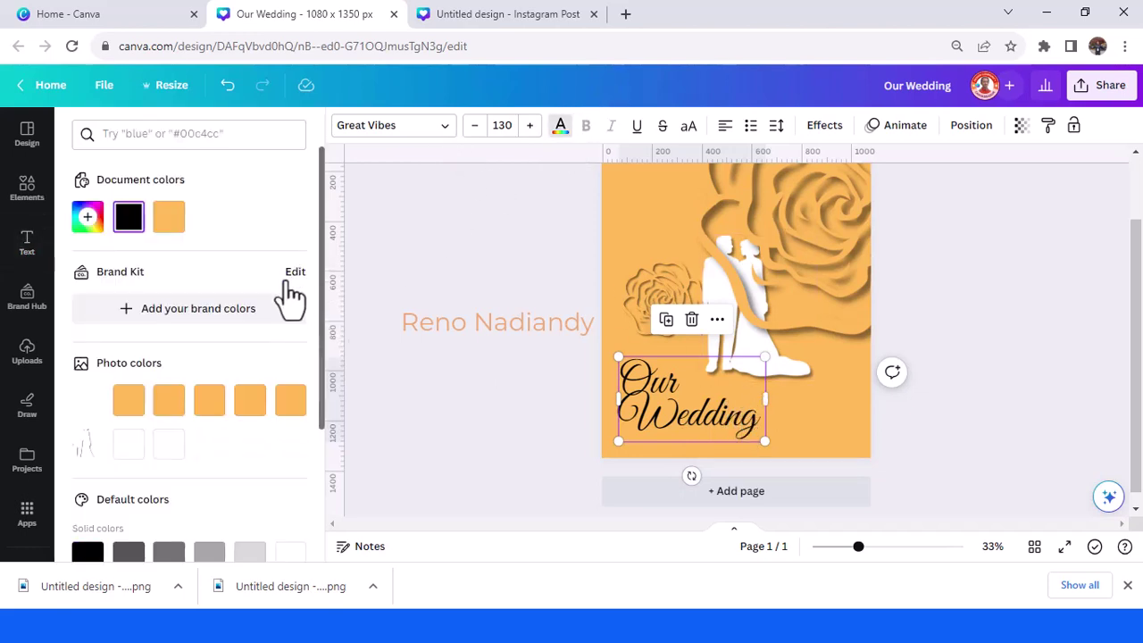
{"action": "left_click", "coordinate": [178, 450]}
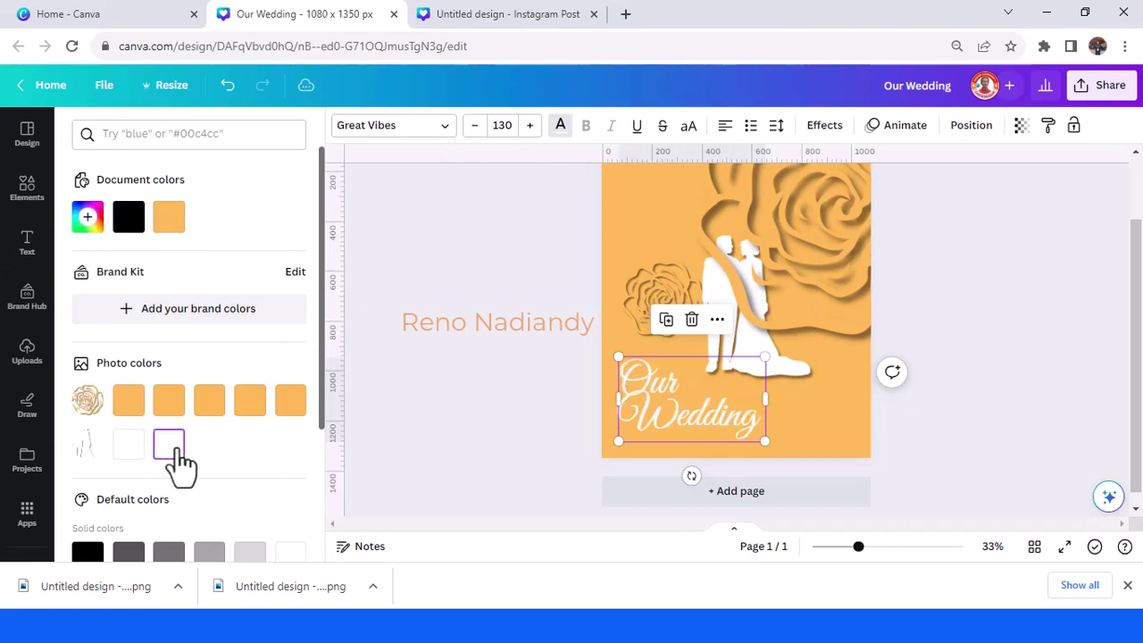
Apply the Shadow effect to the "Our Wedding" heading with black as the shadow color
{"action": "left_click", "coordinate": [824, 127]}
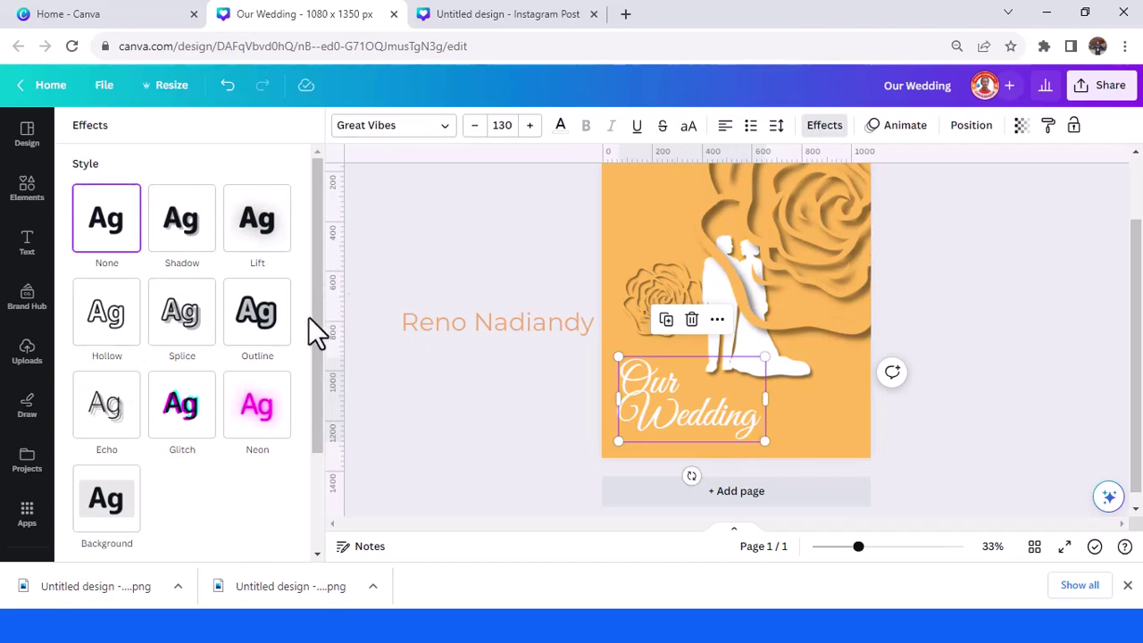
{"action": "left_click", "coordinate": [188, 242]}
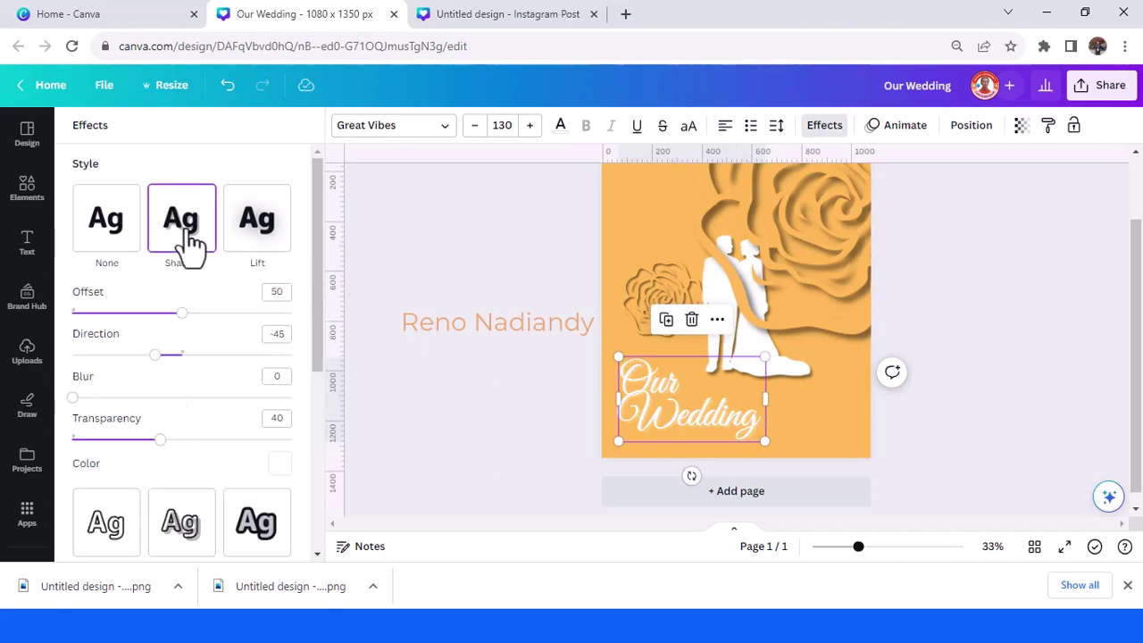
{"action": "left_click", "coordinate": [278, 463]}
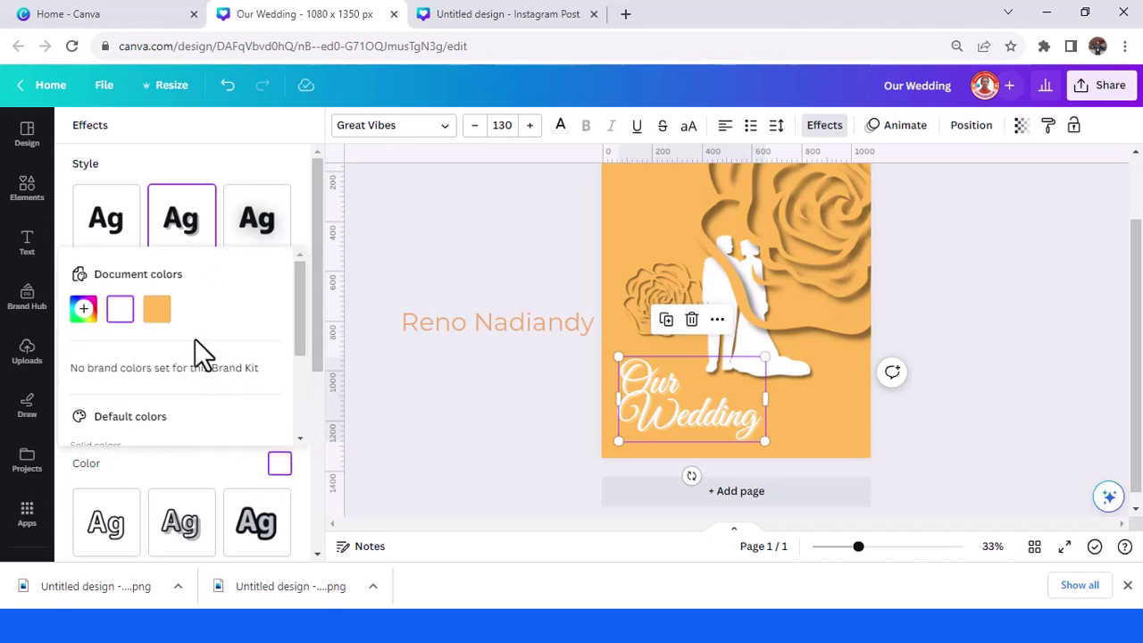
{"action": "scroll", "coordinate": [127, 410], "scroll_direction": "down", "scroll_amount": 3}
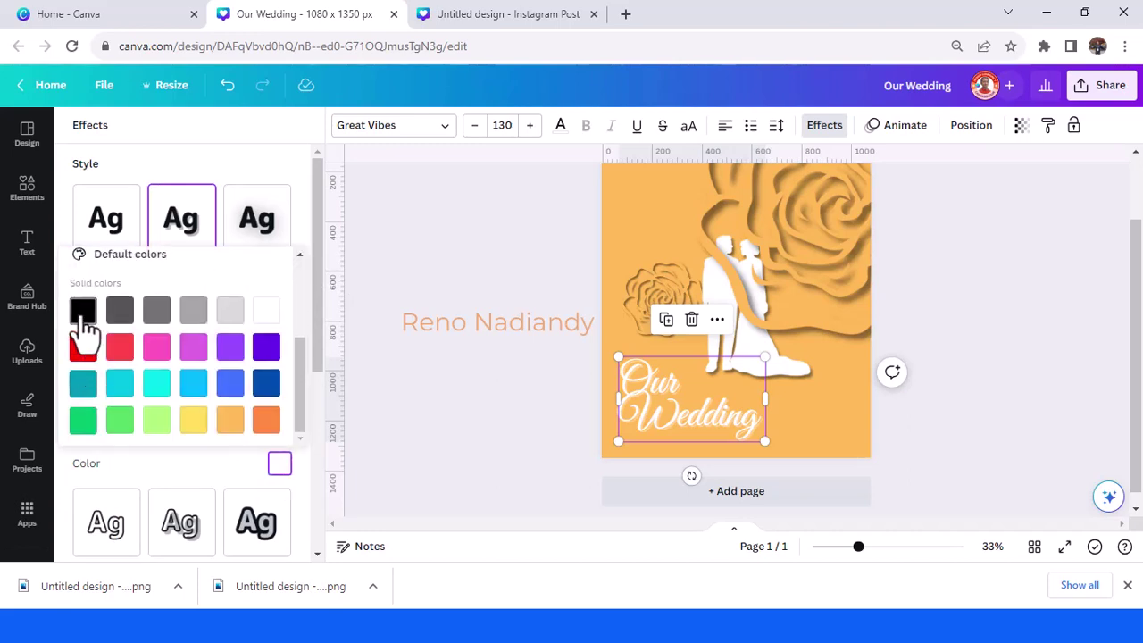
{"action": "left_click", "coordinate": [83, 313]}
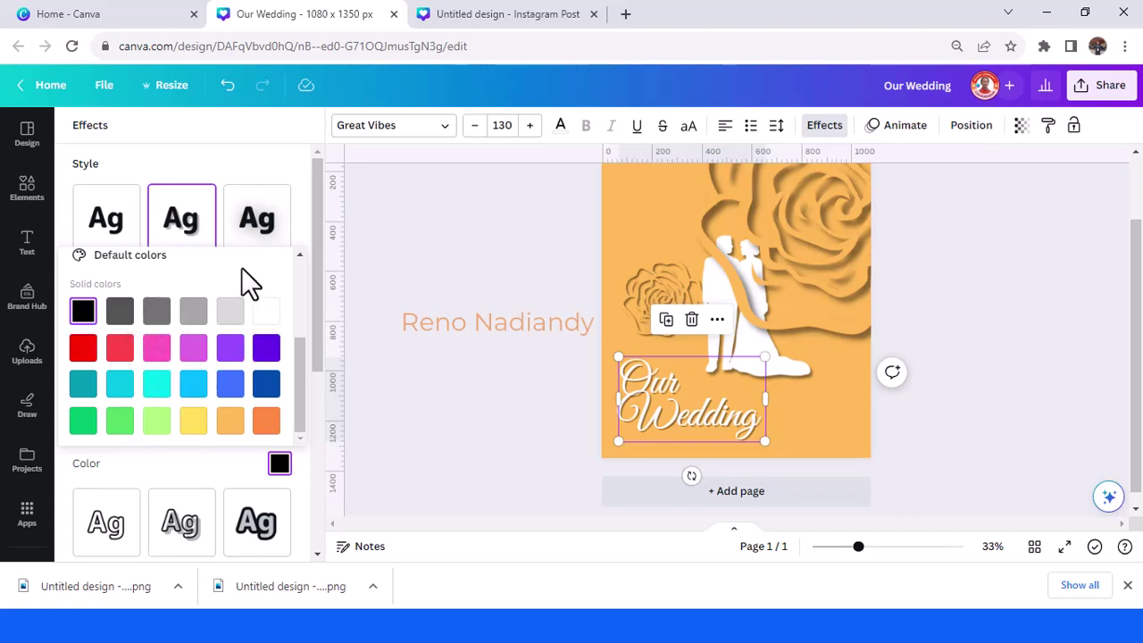
{"action": "scroll", "coordinate": [247, 415], "scroll_direction": "up", "scroll_amount": 3}
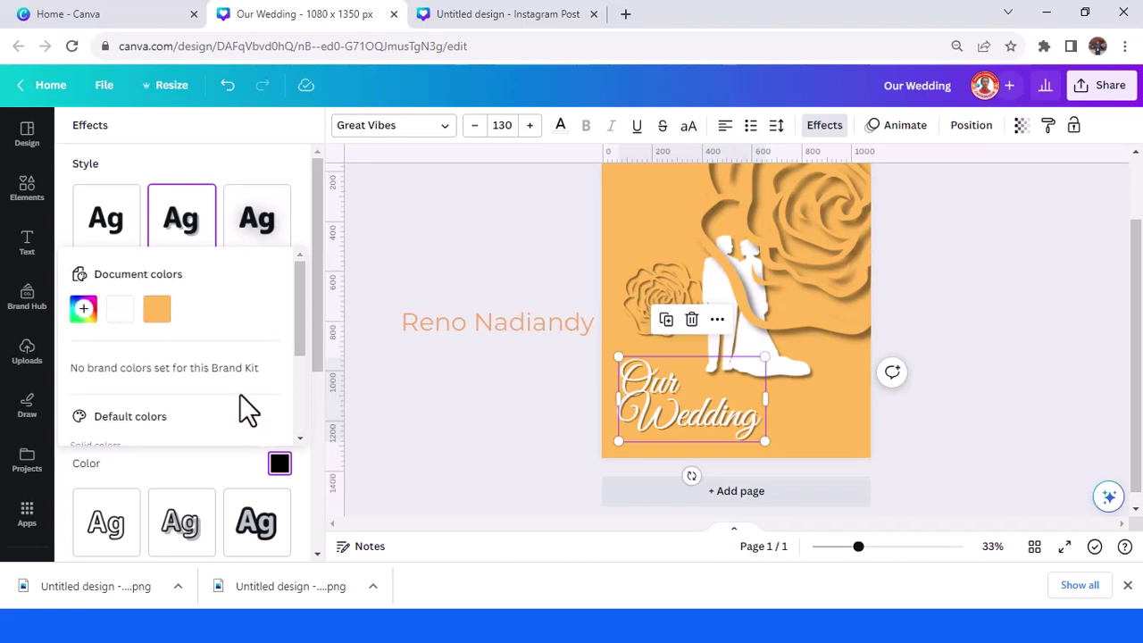
{"action": "scroll", "coordinate": [249, 420], "scroll_direction": "down", "scroll_amount": 4}
{"action": "left_click", "coordinate": [227, 462]}
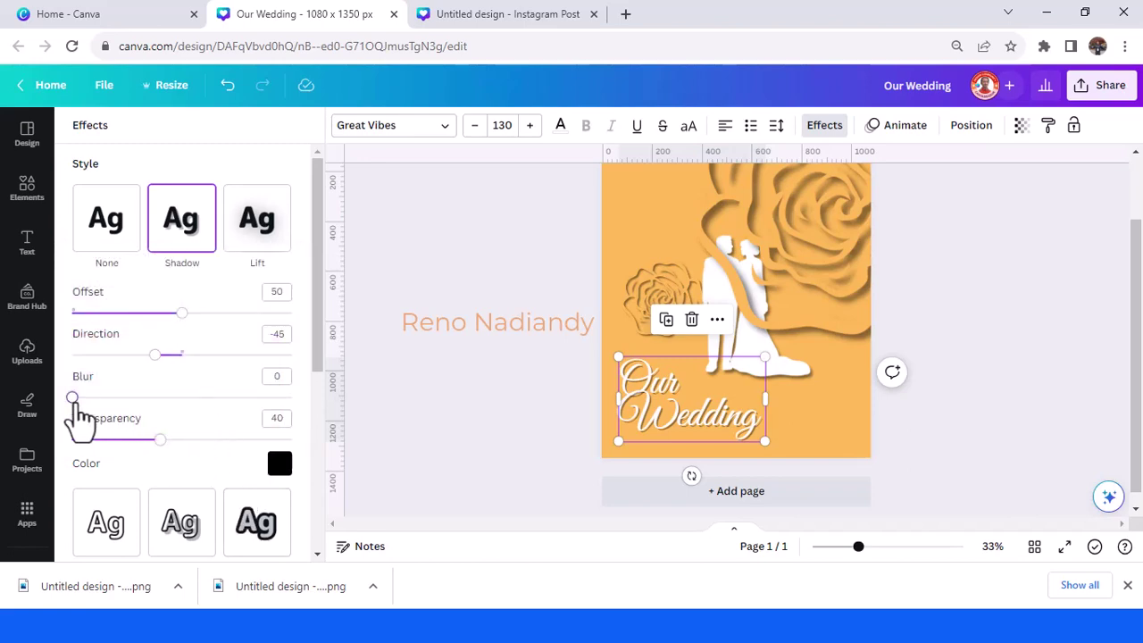
Set the heading shadow's blur to 38 and its transparency to 69
{"action": "left_click_drag", "start_coordinate": [73, 399], "coordinate": [157, 415]}
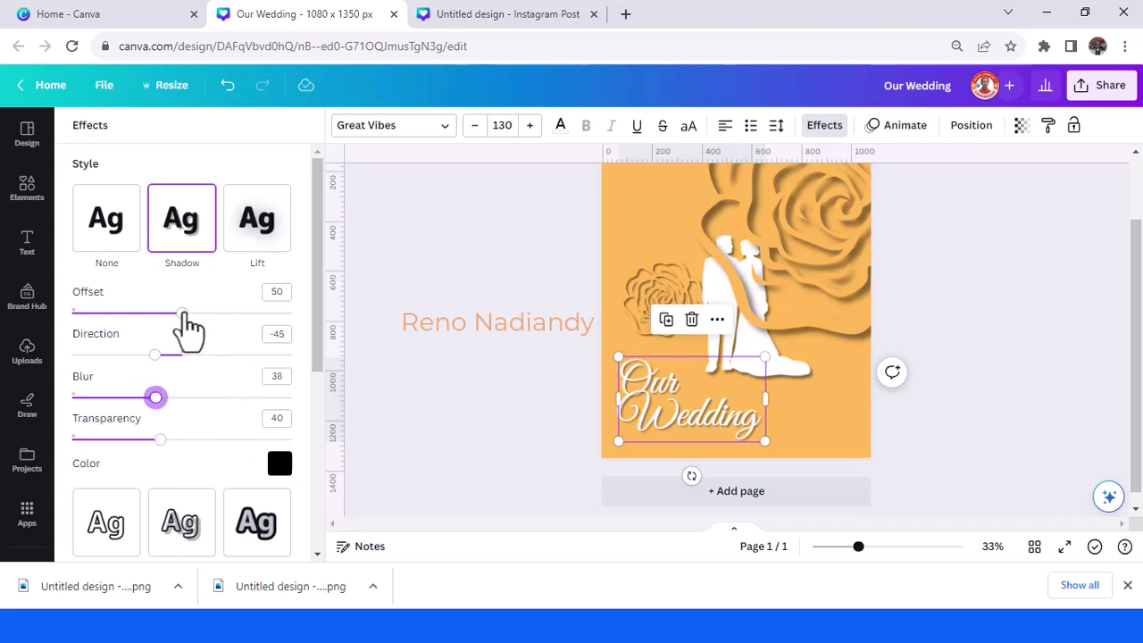
{"action": "left_click", "coordinate": [876, 547]}
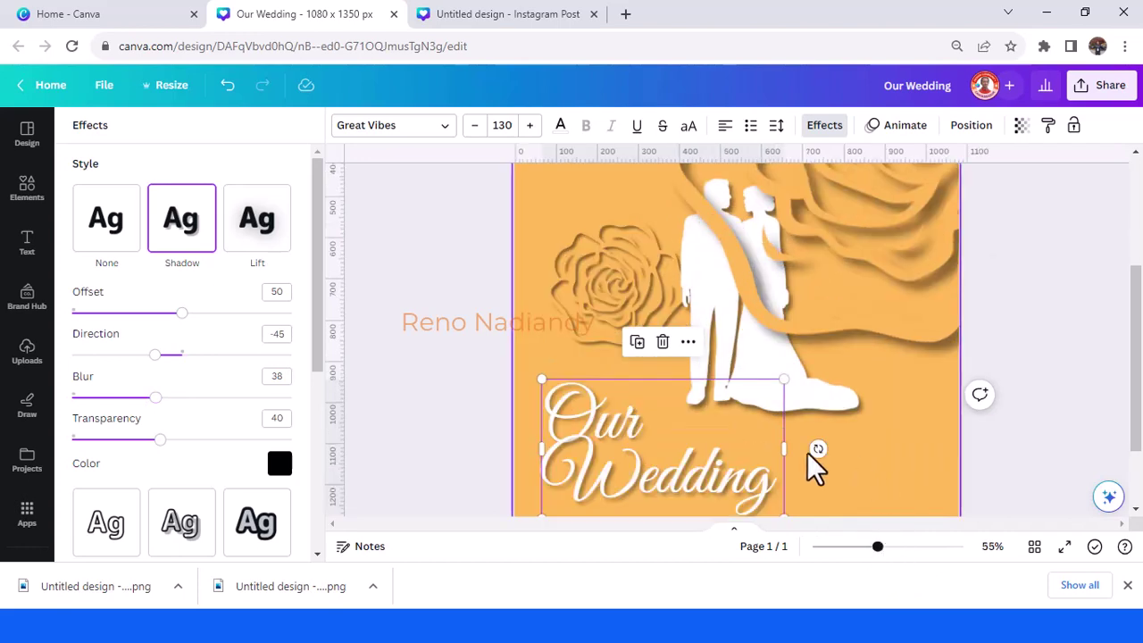
{"action": "left_click_drag", "start_coordinate": [160, 442], "coordinate": [224, 442]}
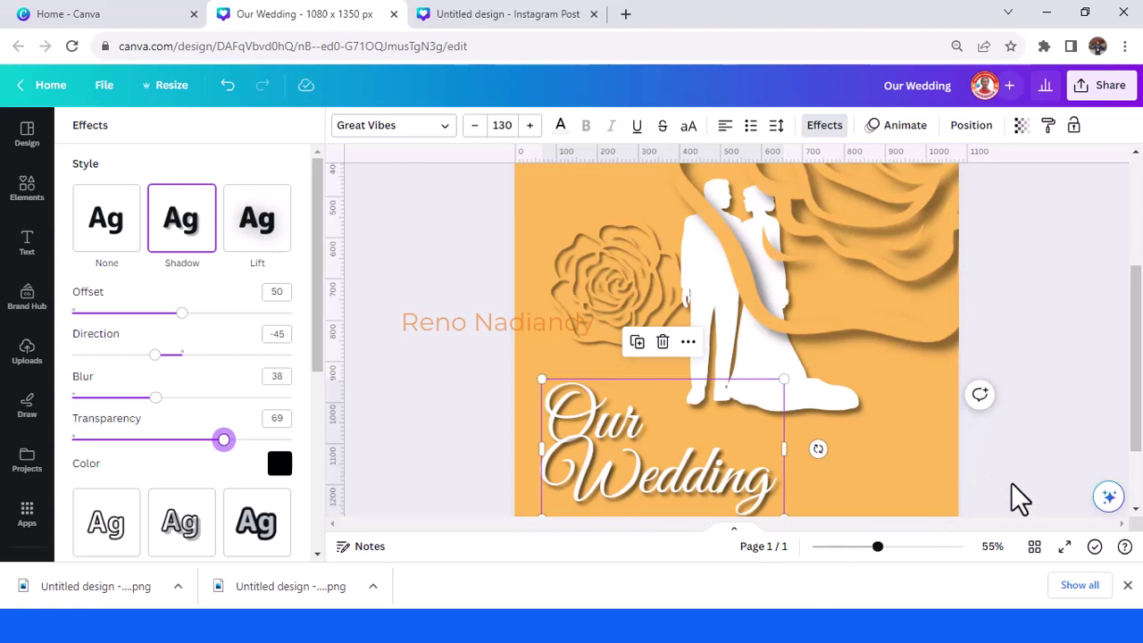
{"action": "key", "text": "Escape"}
Move the small rose down beside the couple so it sits just above the "Our Wedding" heading
{"action": "left_click", "coordinate": [866, 546]}
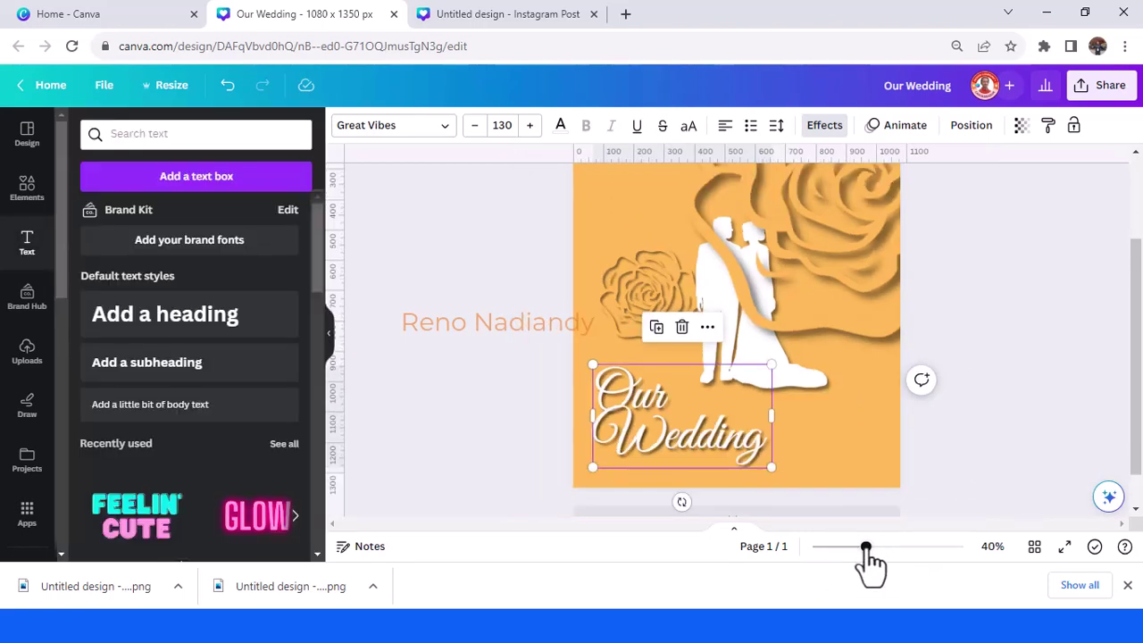
{"action": "left_click_drag", "start_coordinate": [863, 546], "coordinate": [858, 546]}
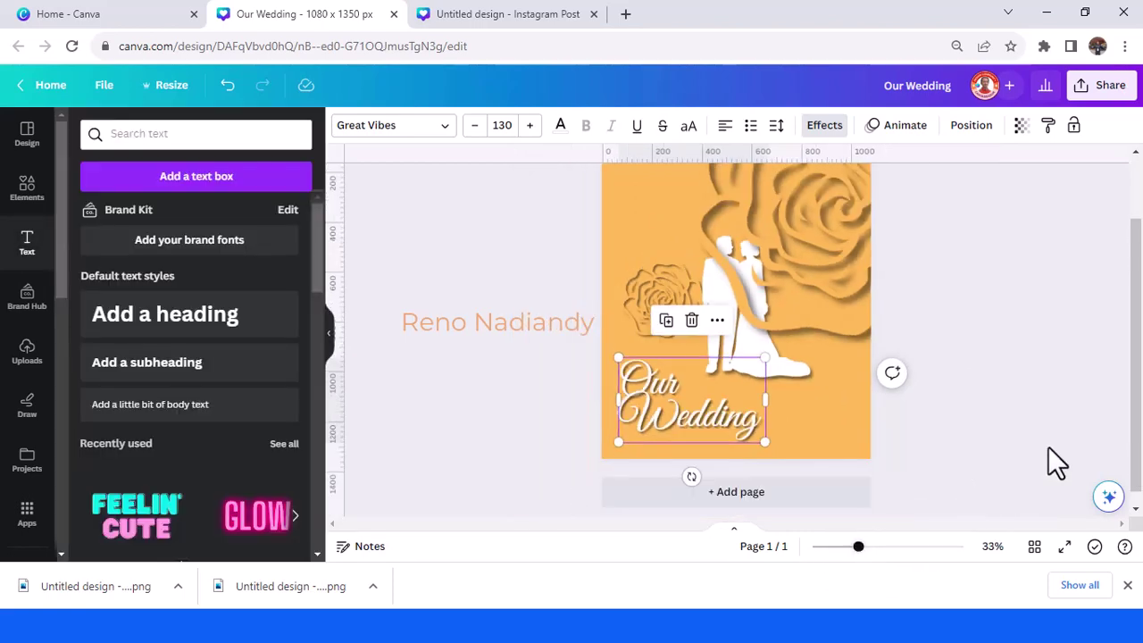
{"action": "left_click_drag", "start_coordinate": [1134, 442], "coordinate": [1134, 408]}
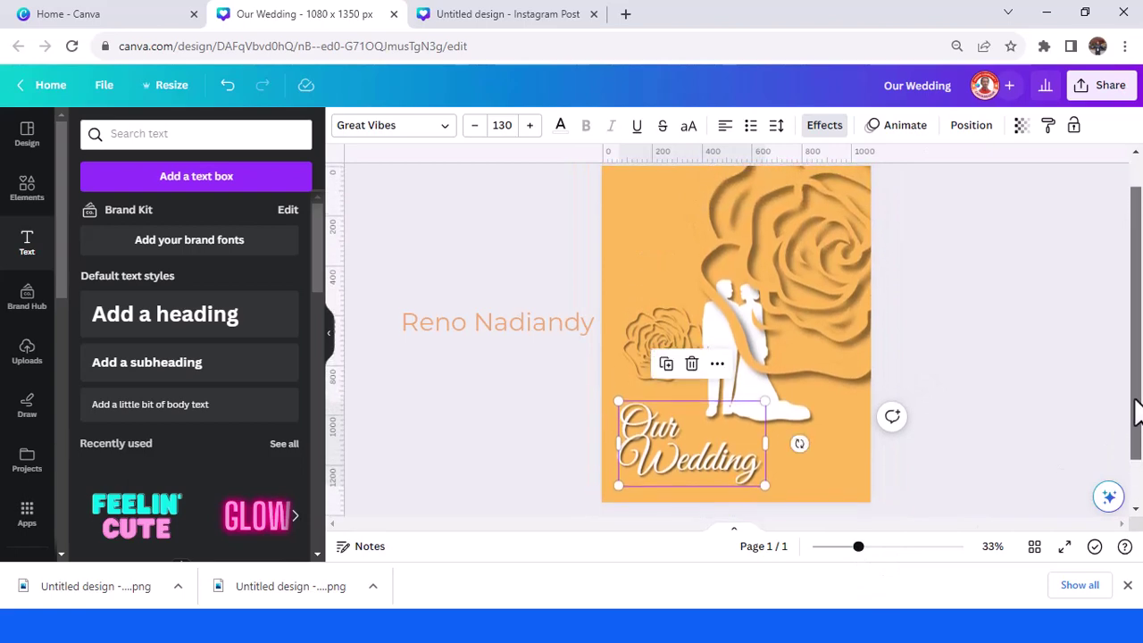
{"action": "left_click", "coordinate": [648, 350]}
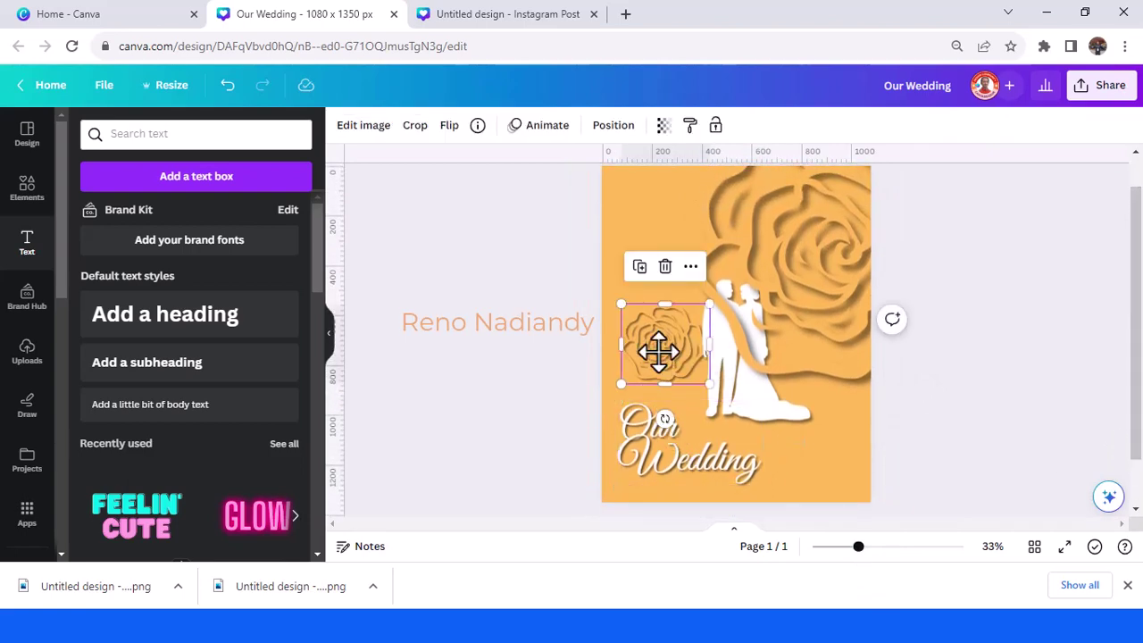
{"action": "left_click_drag", "start_coordinate": [653, 350], "coordinate": [669, 380]}
Add a heading above the couple containing the groom's and bride's first names on two lines
{"action": "scroll", "coordinate": [985, 442], "scroll_direction": "up", "scroll_amount": 1}
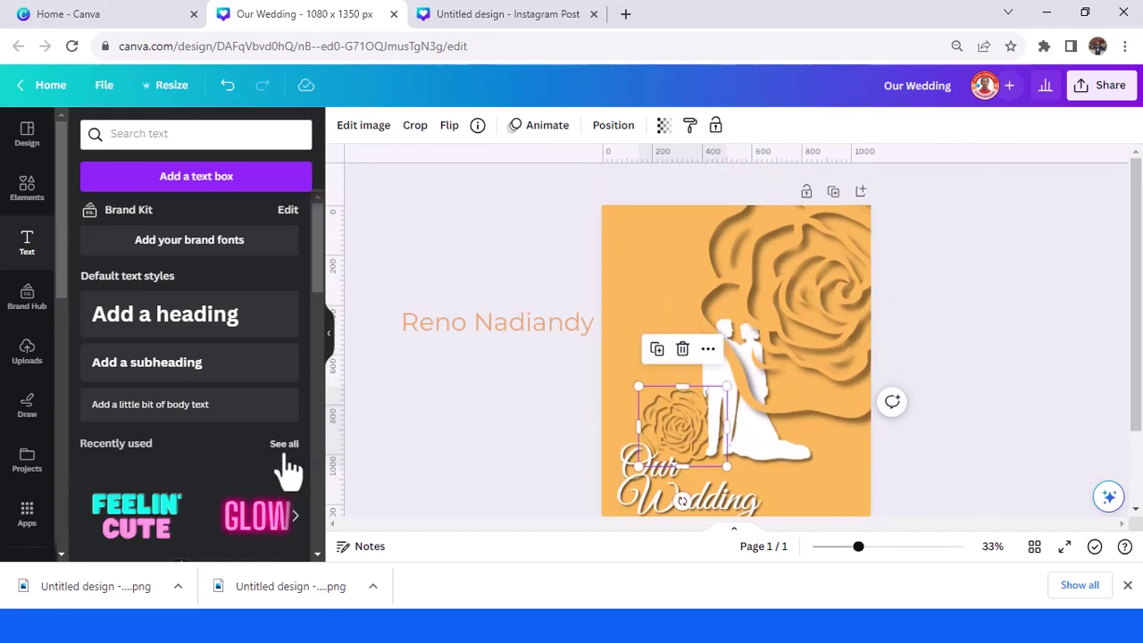
{"action": "left_click", "coordinate": [178, 339]}
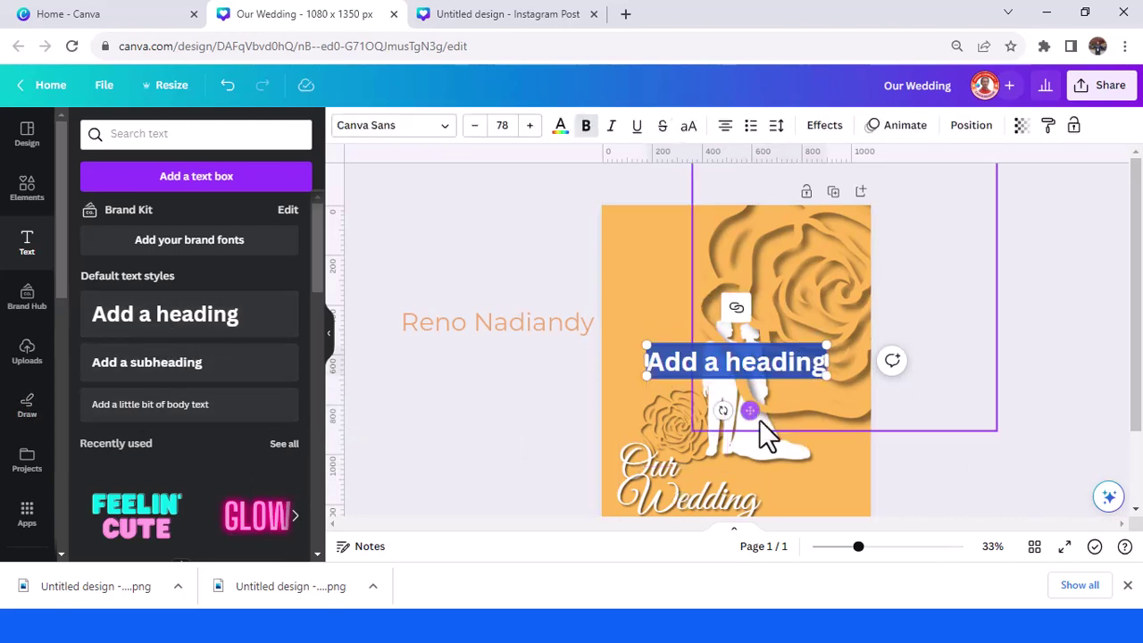
{"action": "left_click_drag", "start_coordinate": [750, 410], "coordinate": [721, 342]}
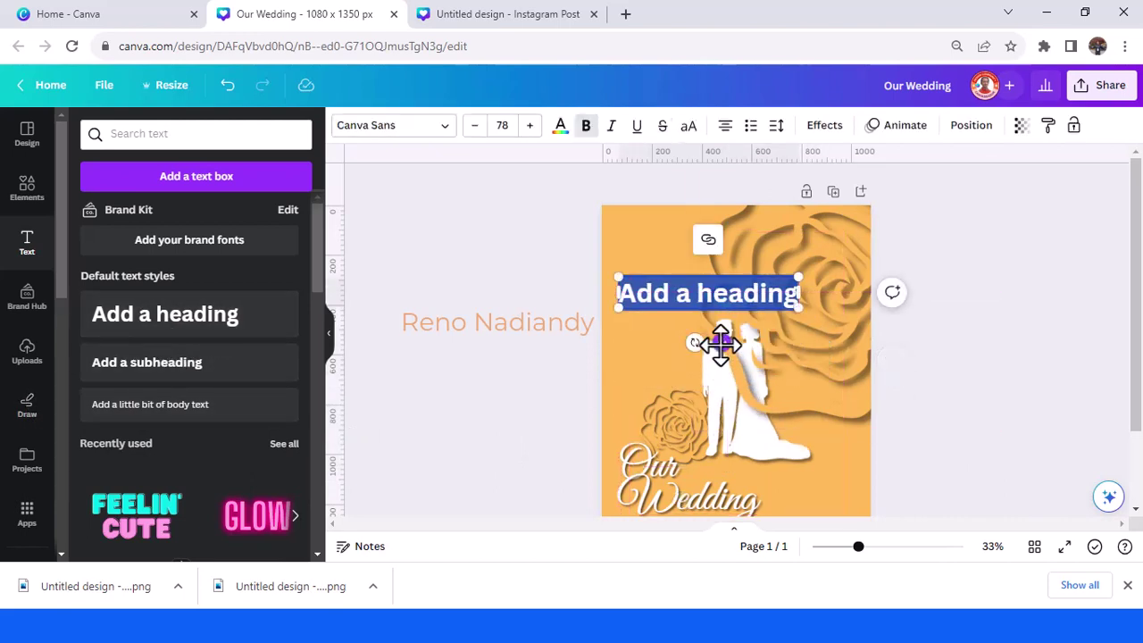
{"action": "type", "text": "Richa"}
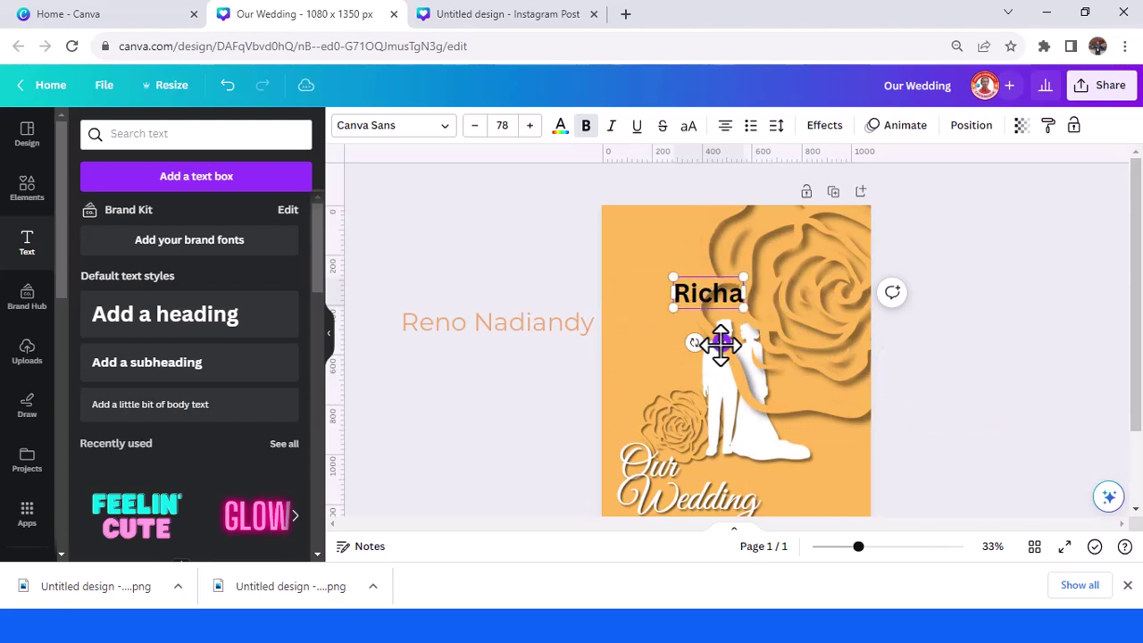
{"action": "type", "text": "rd"}
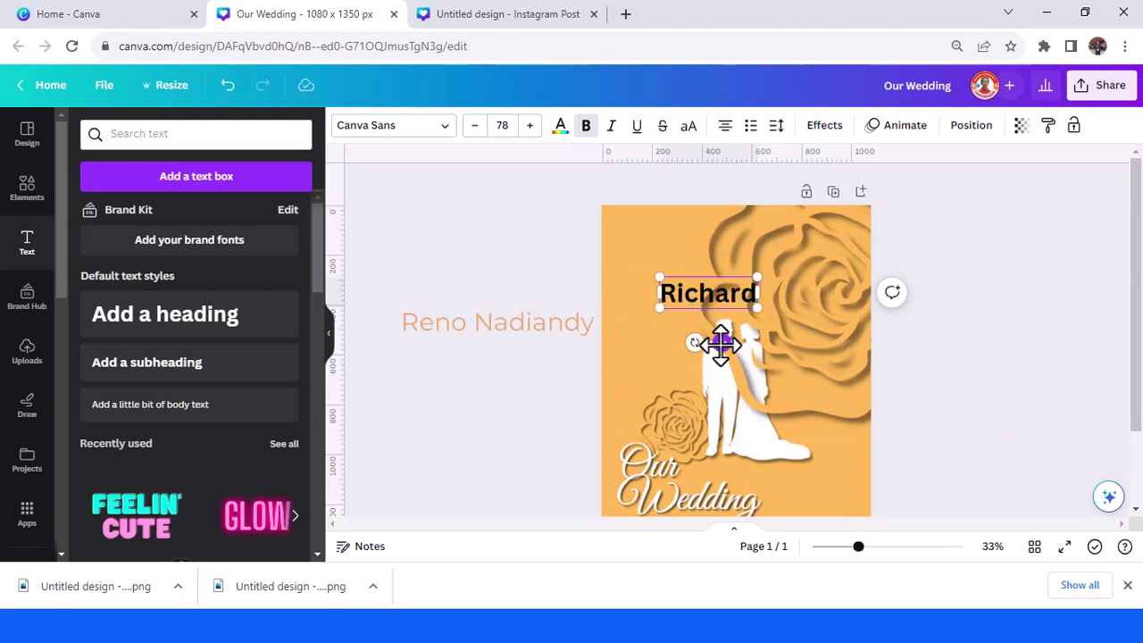
{"action": "key", "text": "Return"}
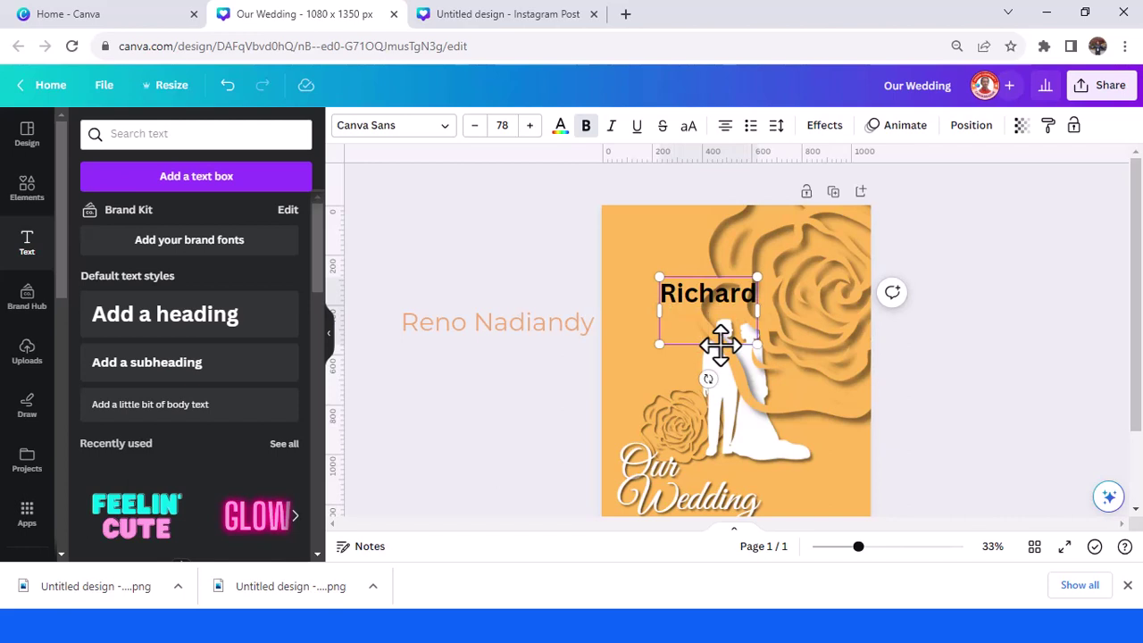
{"action": "type", "text": "Sarah"}
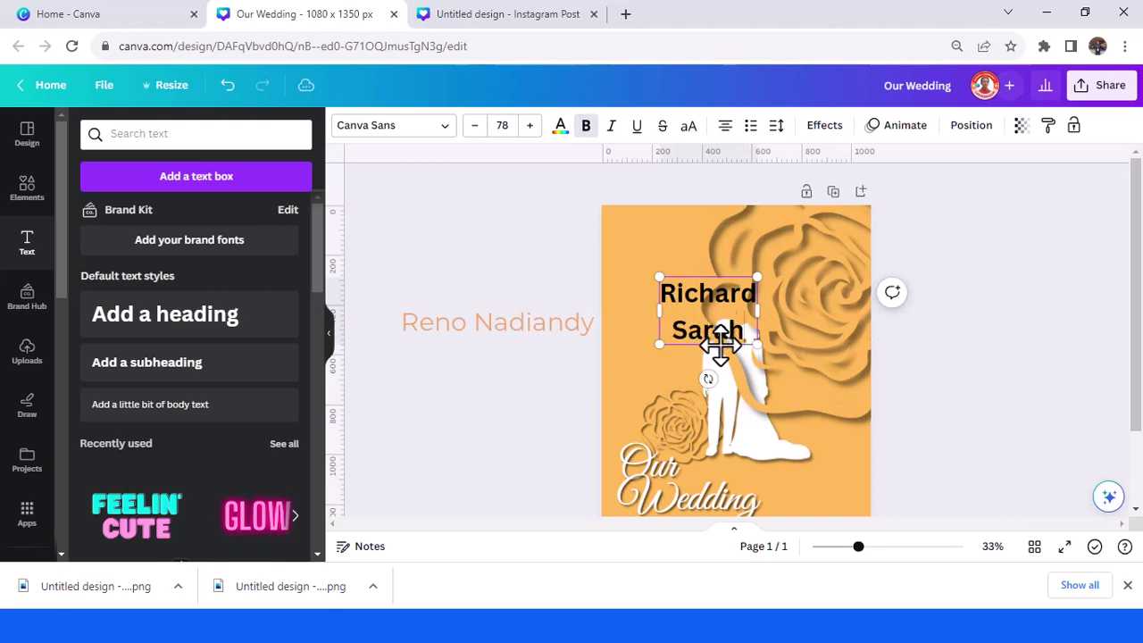
Left-align the couple's names, set them in Great Vibes and enlarge them to font size 108
{"action": "key", "text": "ctrl+a"}
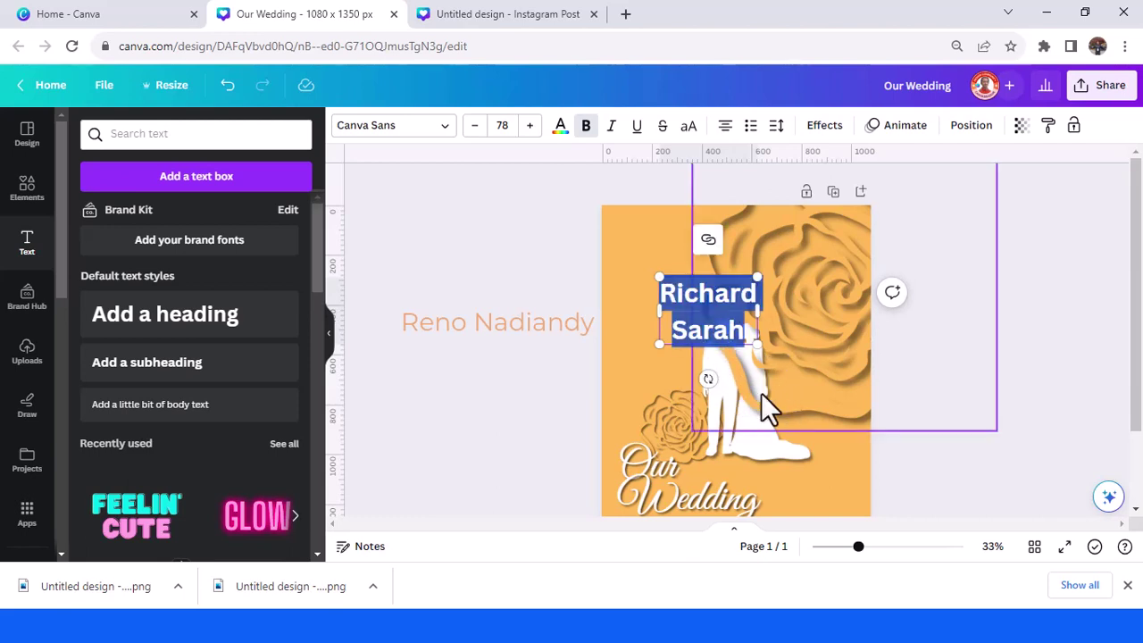
{"action": "left_click", "coordinate": [725, 126]}
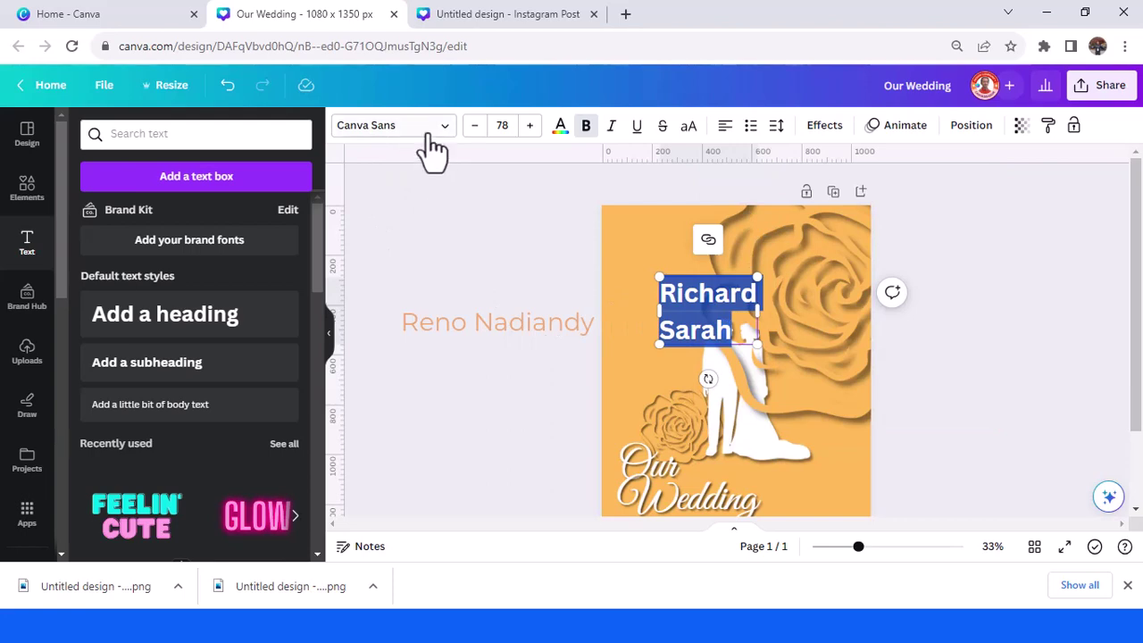
{"action": "left_click", "coordinate": [402, 125]}
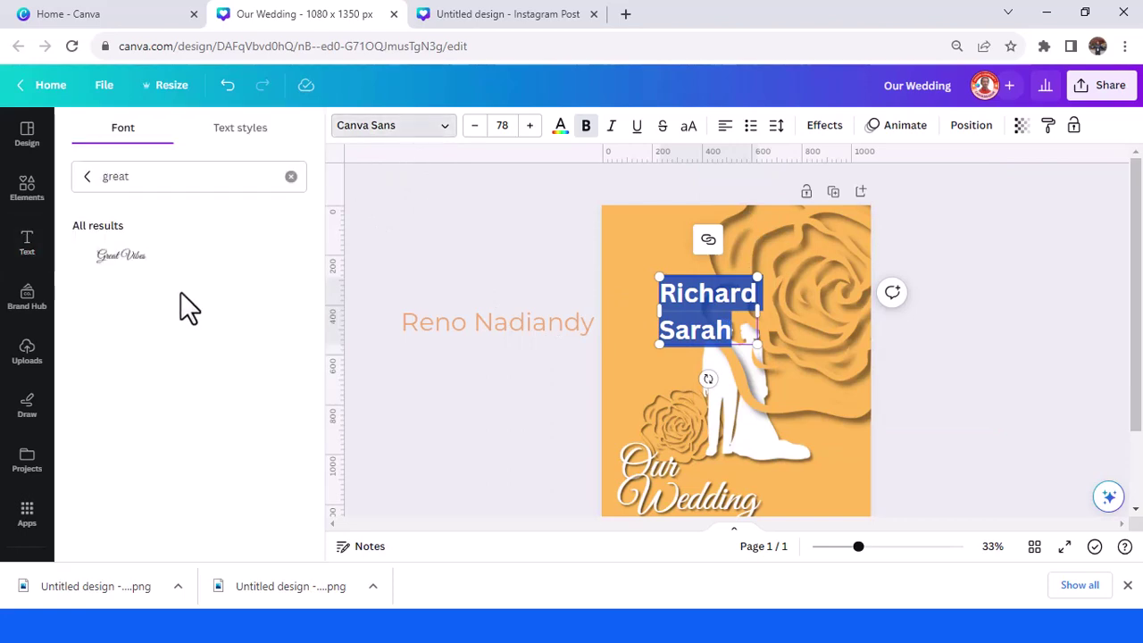
{"action": "left_click", "coordinate": [125, 257]}
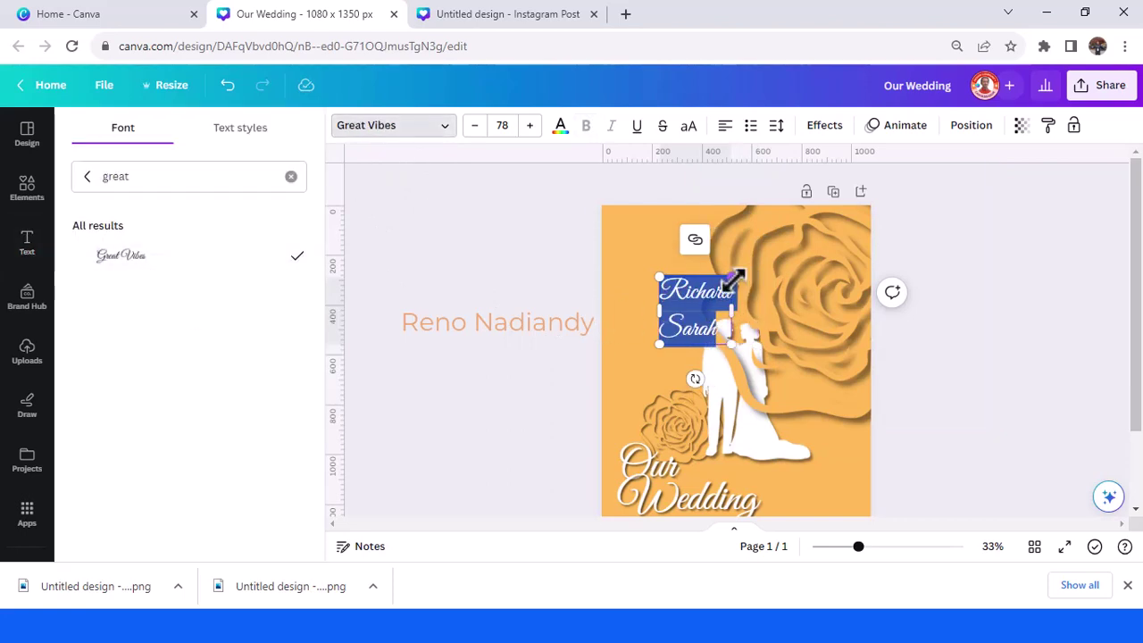
{"action": "left_click_drag", "start_coordinate": [733, 278], "coordinate": [761, 252]}
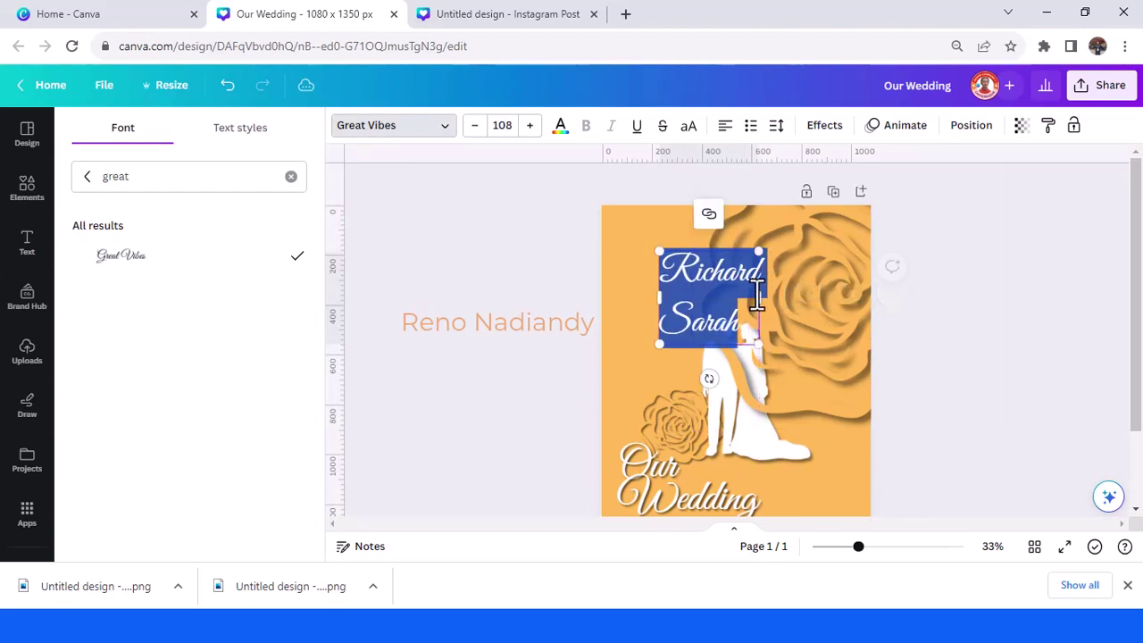
Tighten the line spacing of the couple's names to 0.75
{"action": "left_click", "coordinate": [776, 126]}
{"action": "left_click_drag", "start_coordinate": [867, 234], "coordinate": [812, 237]}
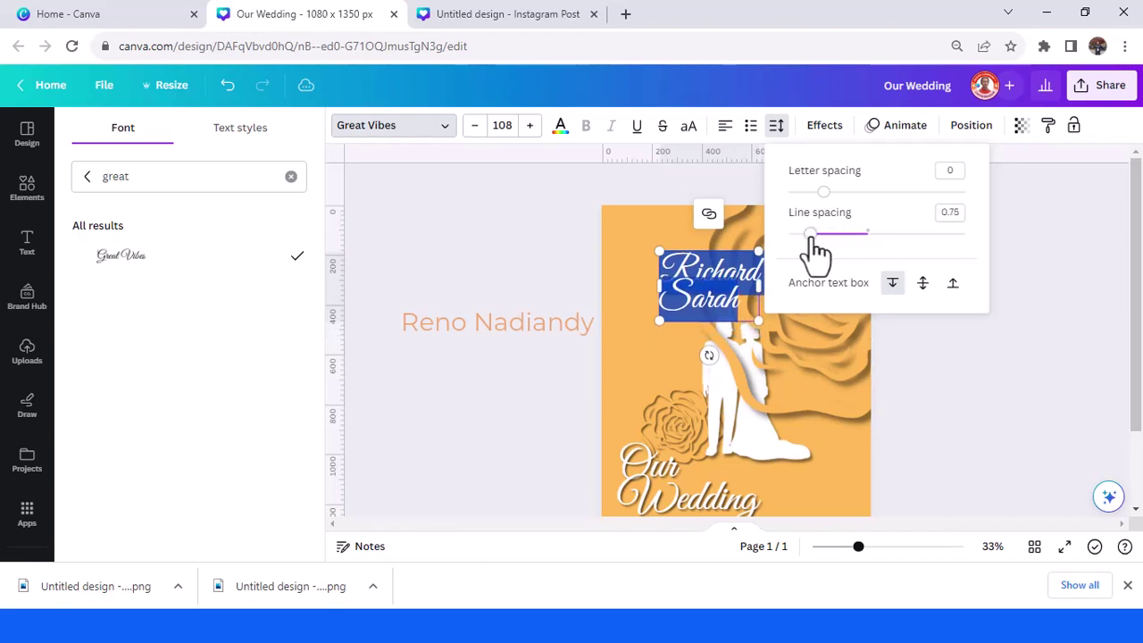
{"action": "left_click", "coordinate": [982, 416]}
{"action": "left_click", "coordinate": [981, 415]}
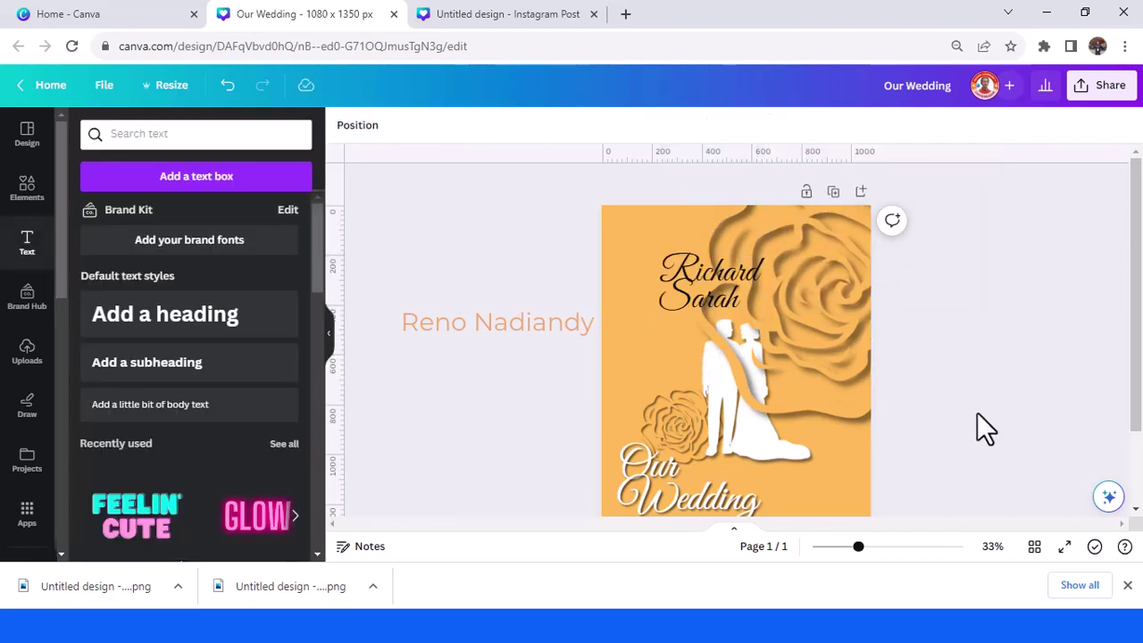
Place the couple's names in the page's upper-left corner and reduce them to font size 102
{"action": "left_click_drag", "start_coordinate": [685, 276], "coordinate": [639, 249]}
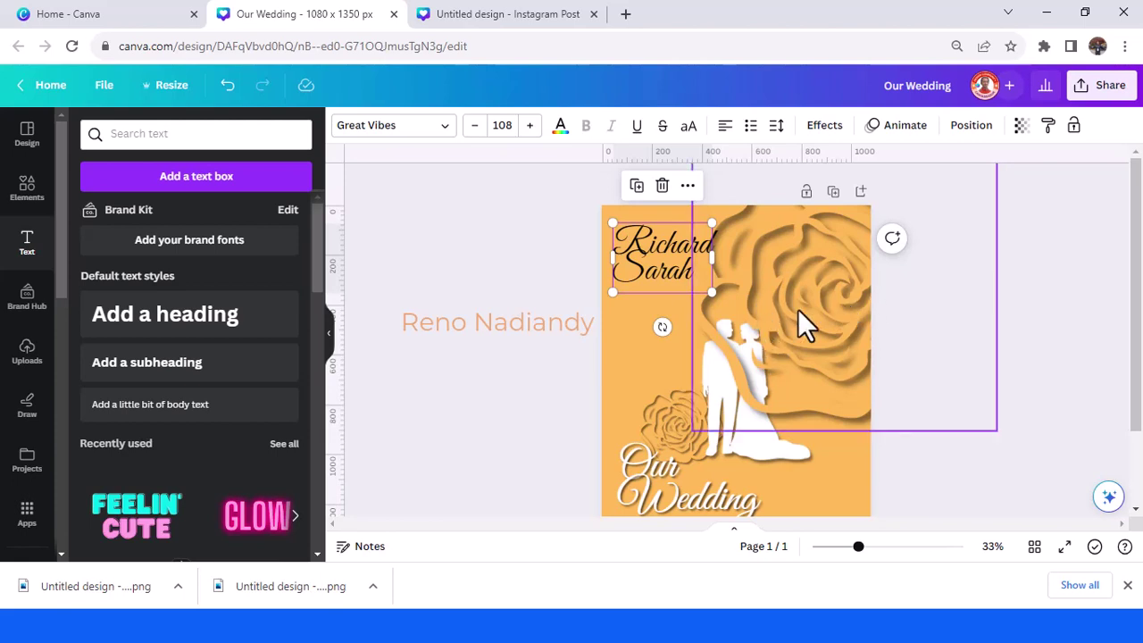
{"action": "left_click_drag", "start_coordinate": [713, 291], "coordinate": [672, 259]}
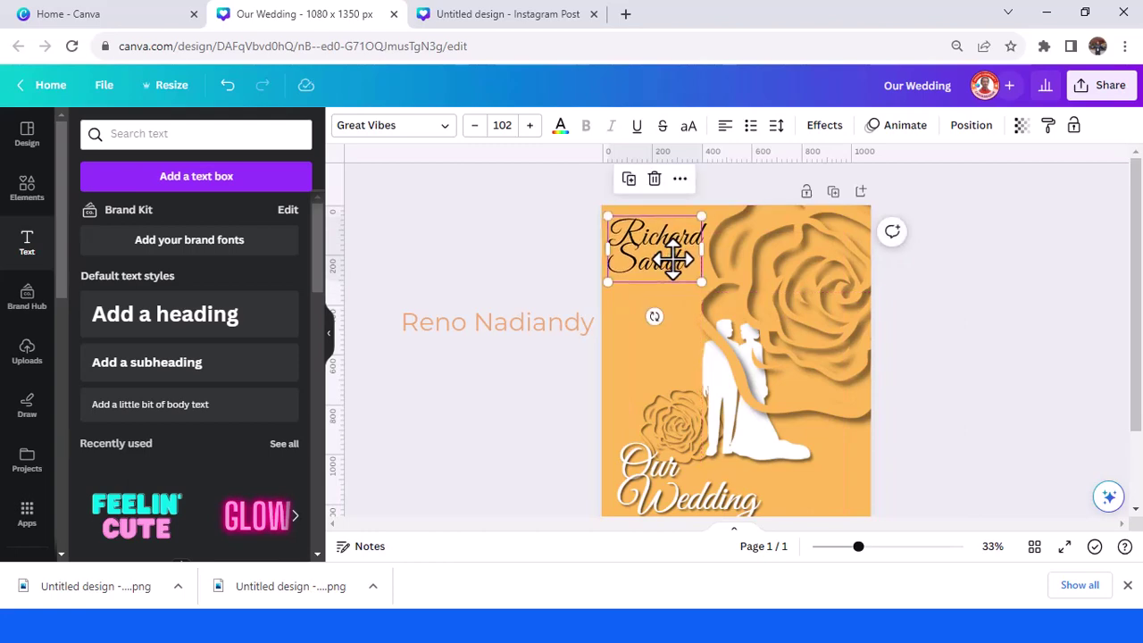
{"action": "scroll", "coordinate": [1053, 474], "scroll_direction": "down", "scroll_amount": 1}
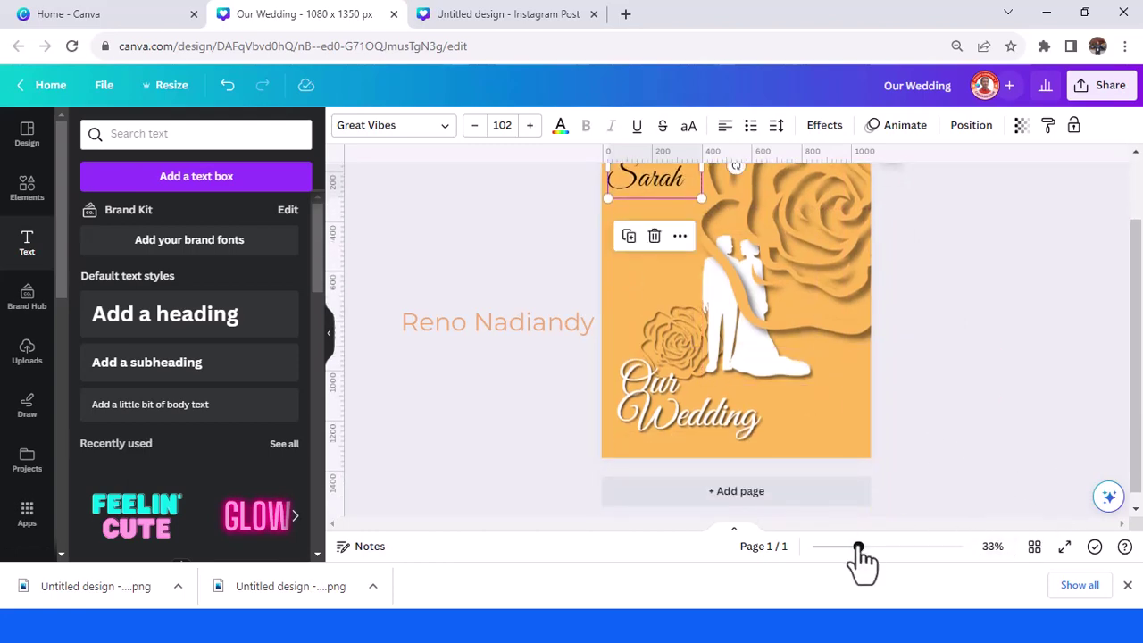
{"action": "left_click_drag", "start_coordinate": [859, 546], "coordinate": [850, 547]}
{"action": "scroll", "coordinate": [1141, 368], "scroll_direction": "up", "scroll_amount": 1}
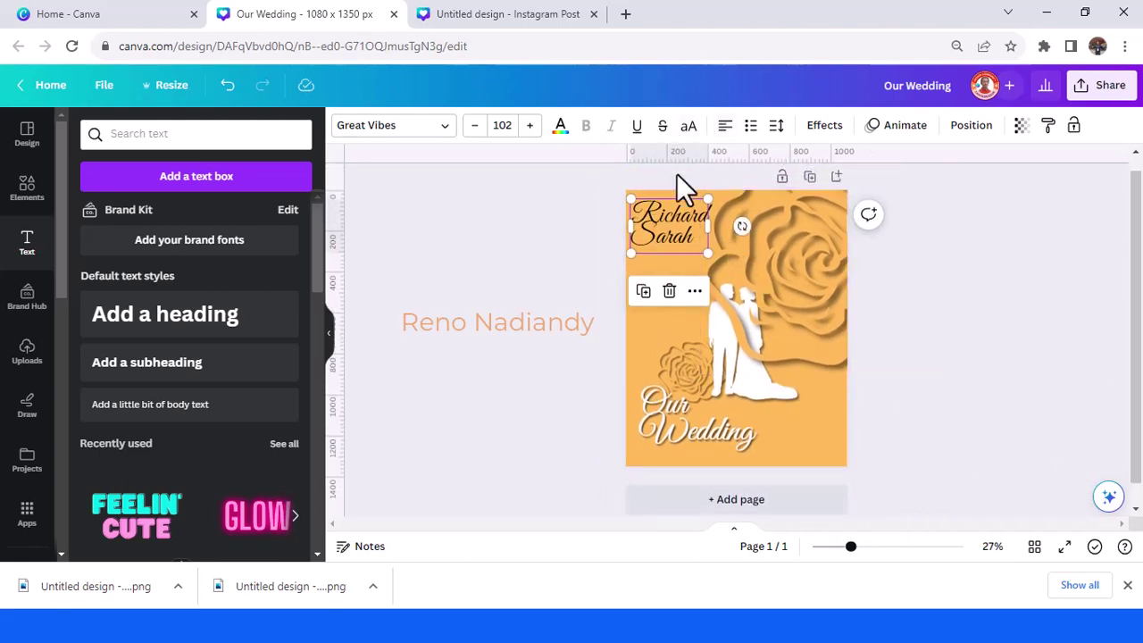
Color the couple's names in the background's orange and apply a Shadow effect in black
{"action": "left_click", "coordinate": [561, 127]}
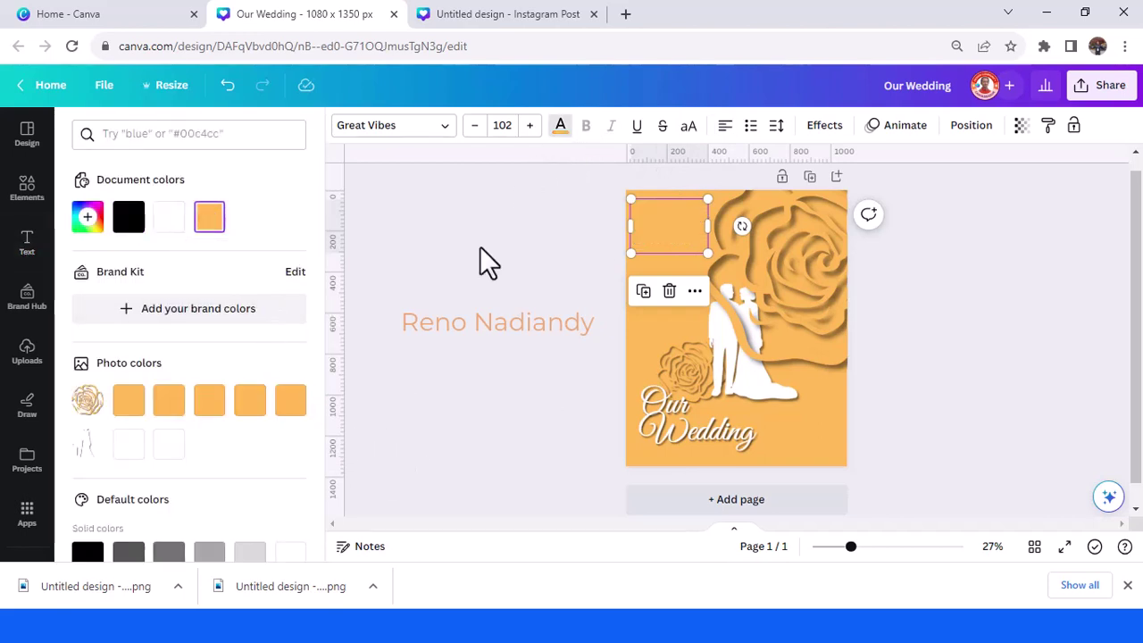
{"action": "left_click", "coordinate": [824, 126]}
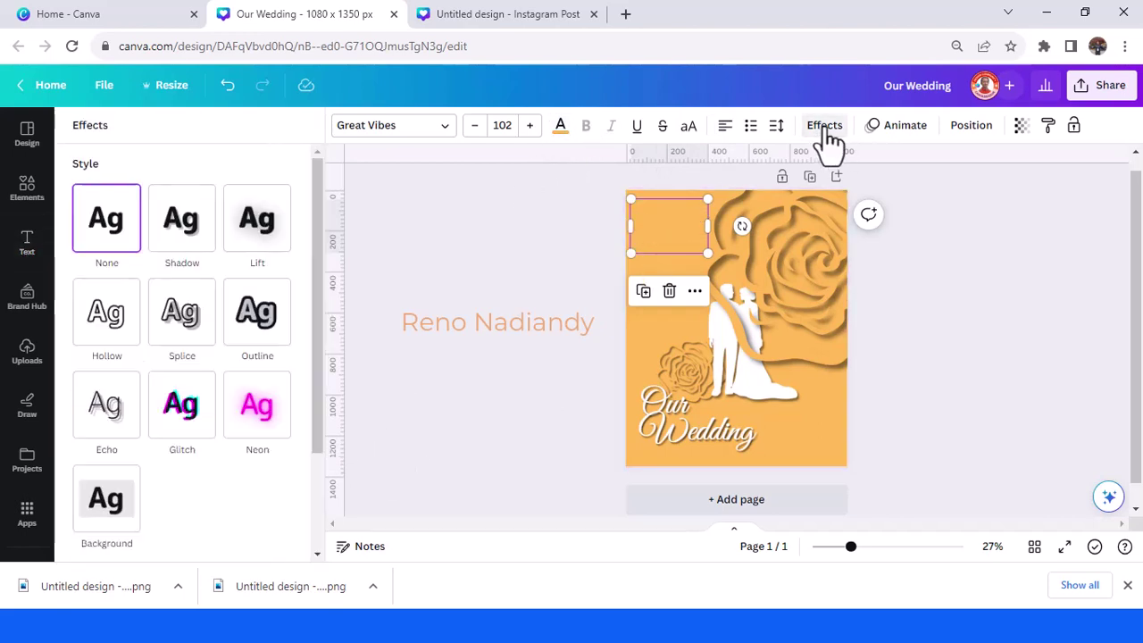
{"action": "left_click", "coordinate": [178, 250]}
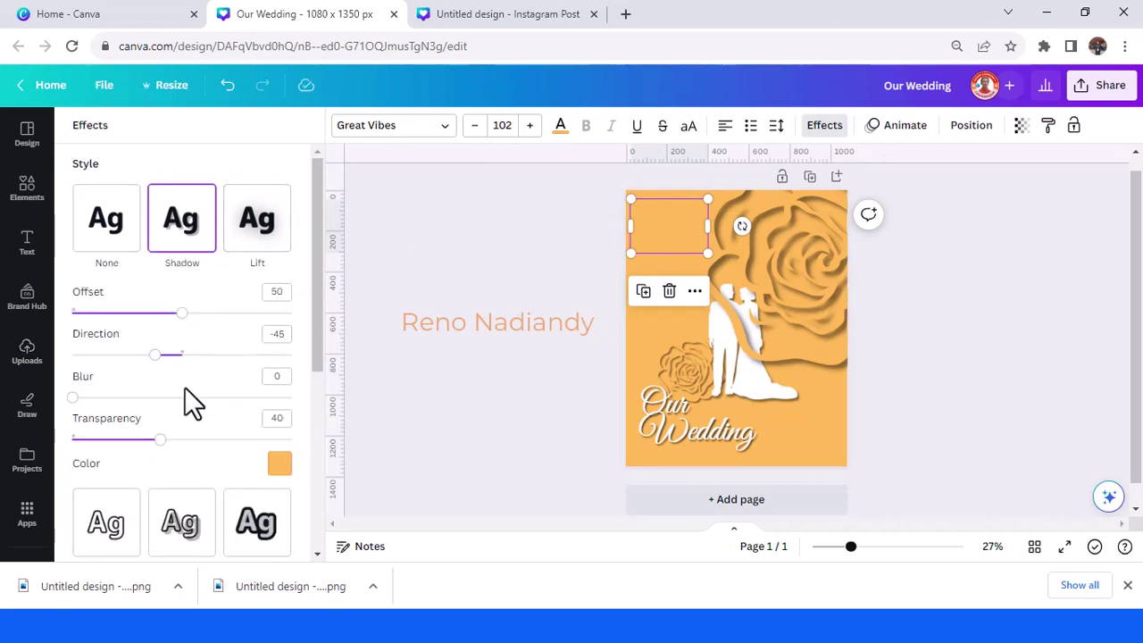
{"action": "left_click", "coordinate": [282, 465]}
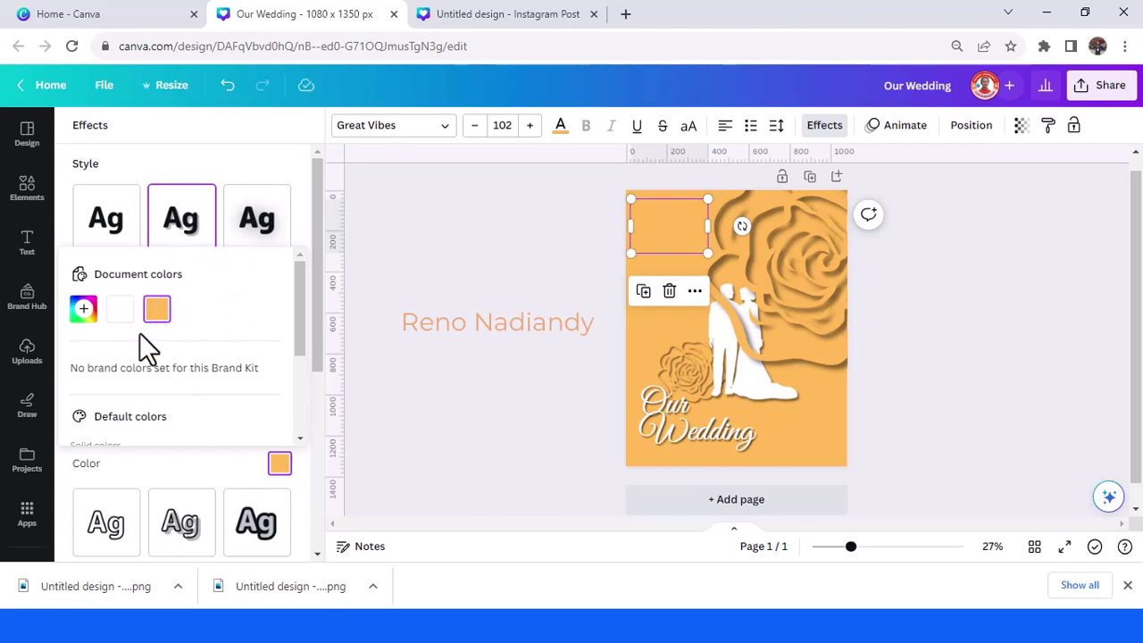
{"action": "scroll", "coordinate": [135, 355], "scroll_direction": "down", "scroll_amount": 3}
{"action": "left_click", "coordinate": [82, 311]}
{"action": "left_click", "coordinate": [212, 460]}
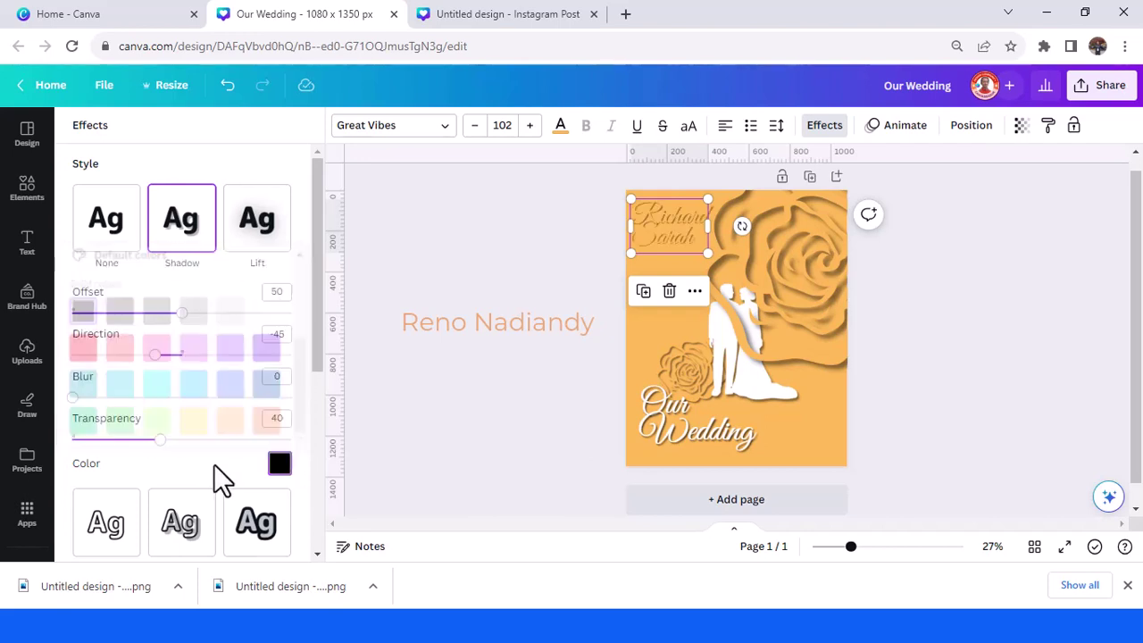
Set the names' shadow to transparency 68, offset 39 and blur 33
{"action": "left_click_drag", "start_coordinate": [168, 440], "coordinate": [222, 440]}
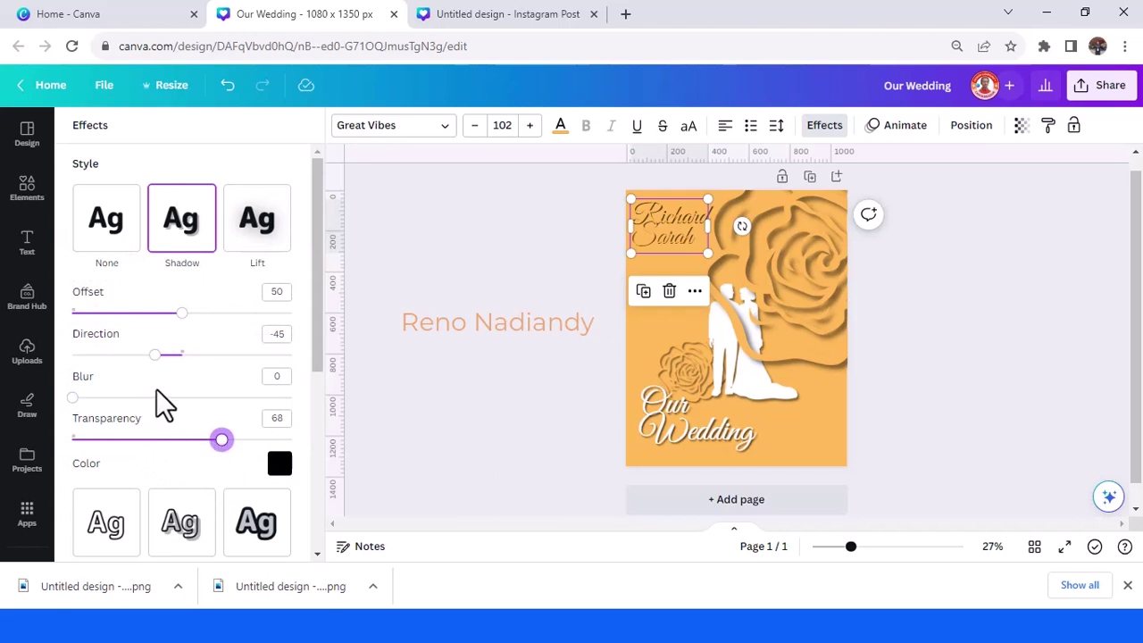
{"action": "left_click_drag", "start_coordinate": [182, 315], "coordinate": [158, 314]}
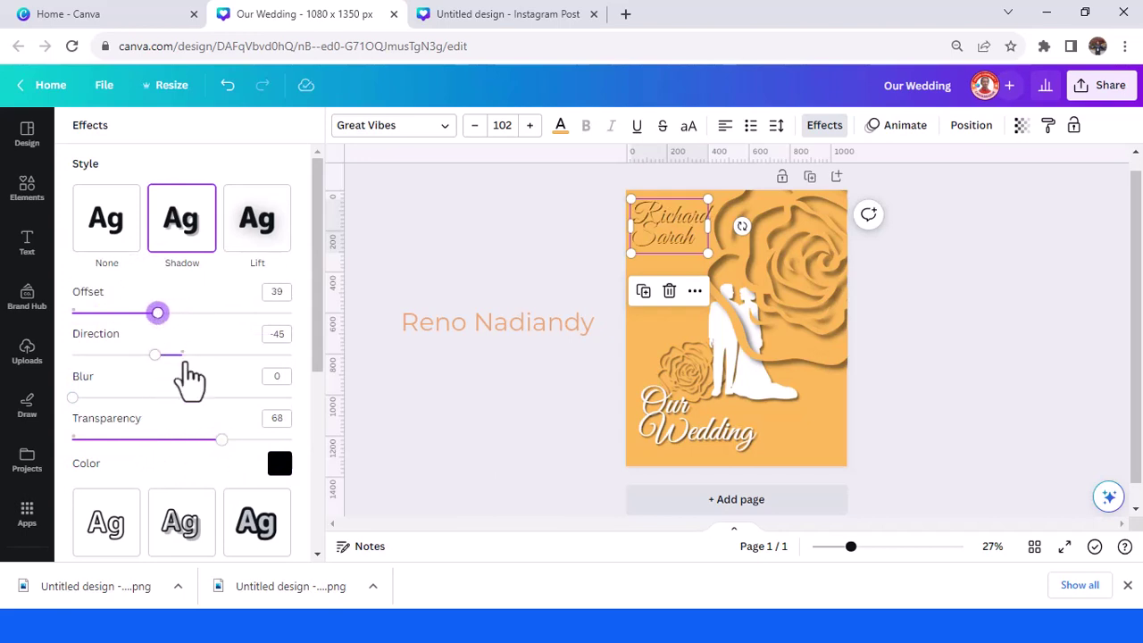
{"action": "left_click_drag", "start_coordinate": [77, 399], "coordinate": [145, 398]}
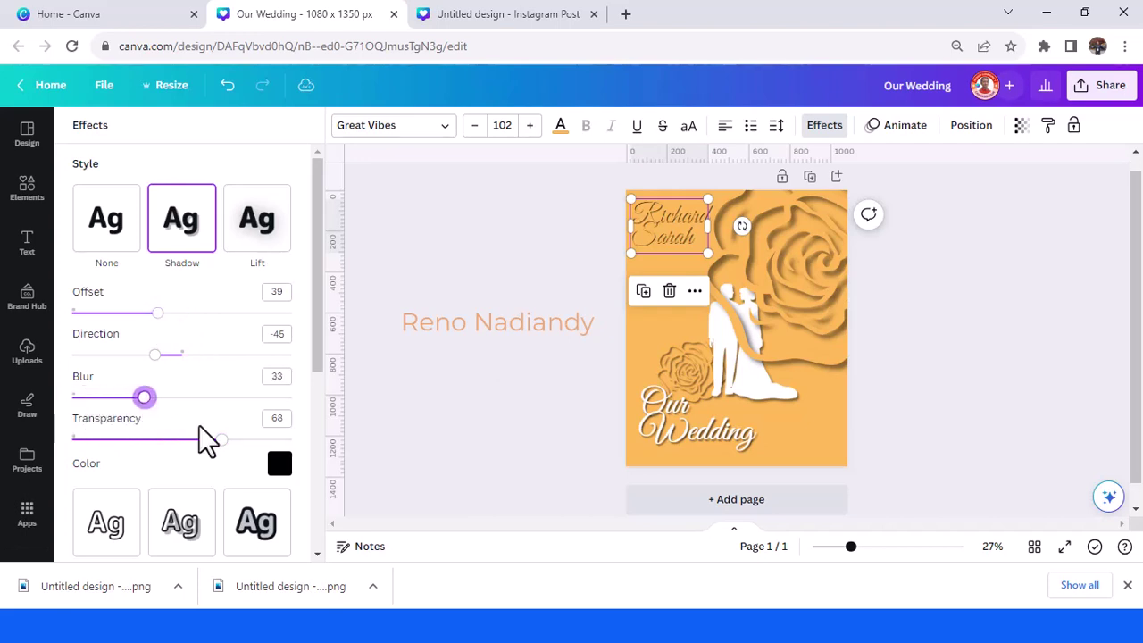
Increase the line spacing of the couple's names to 0.84 and center-align the two lines
{"action": "left_click", "coordinate": [880, 545]}
{"action": "scroll", "coordinate": [818, 424], "scroll_direction": "up", "scroll_amount": 4}
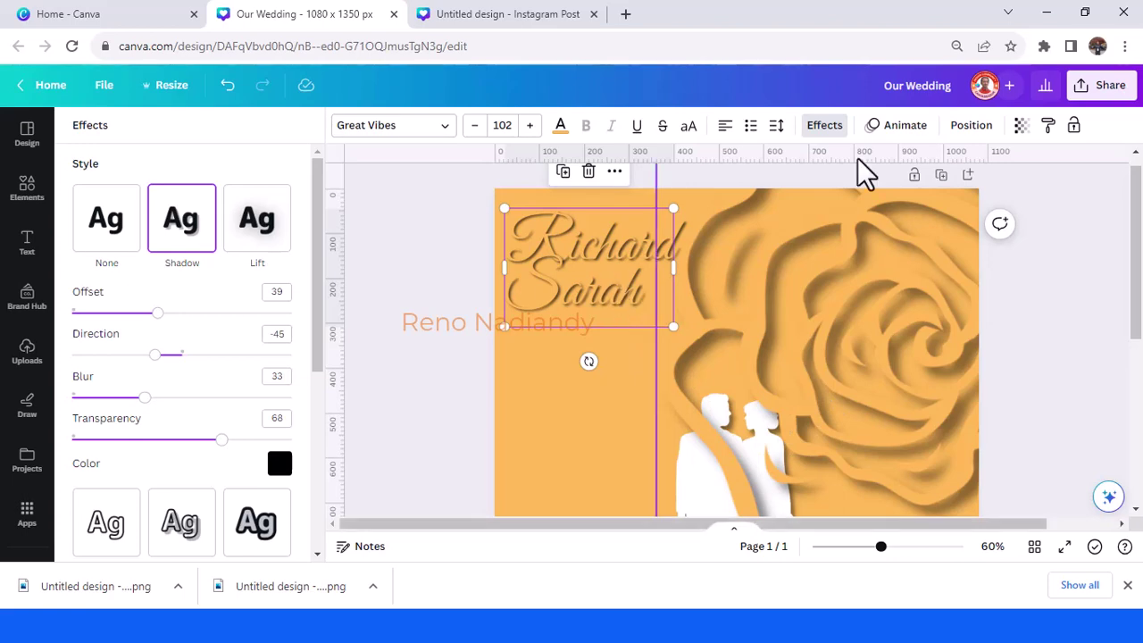
{"action": "left_click", "coordinate": [776, 126]}
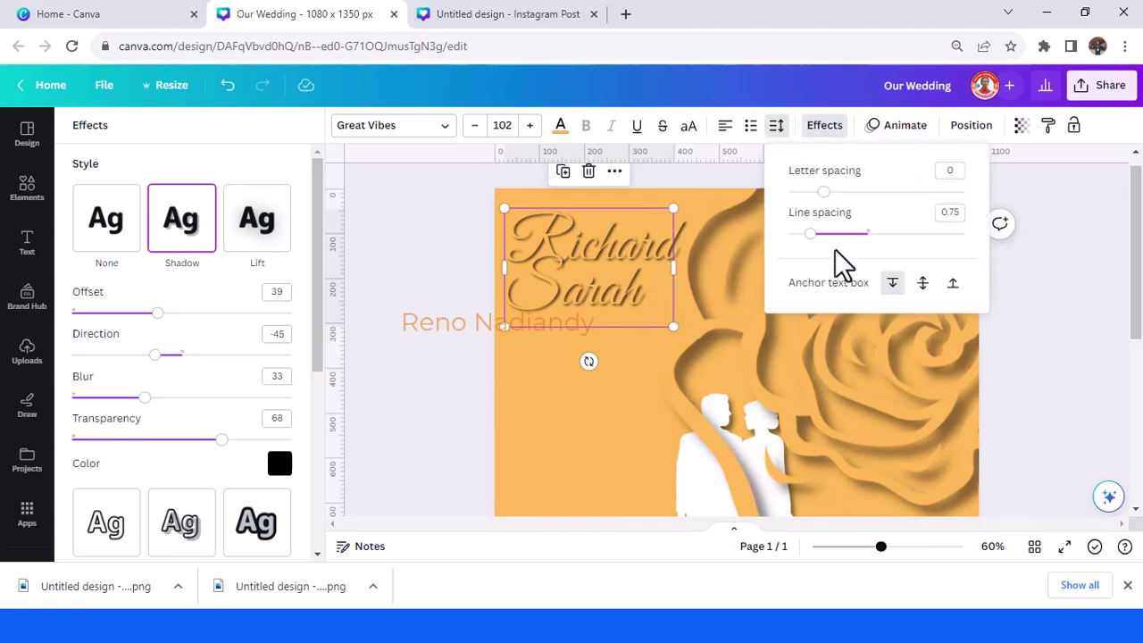
{"action": "left_click_drag", "start_coordinate": [821, 234], "coordinate": [820, 234]}
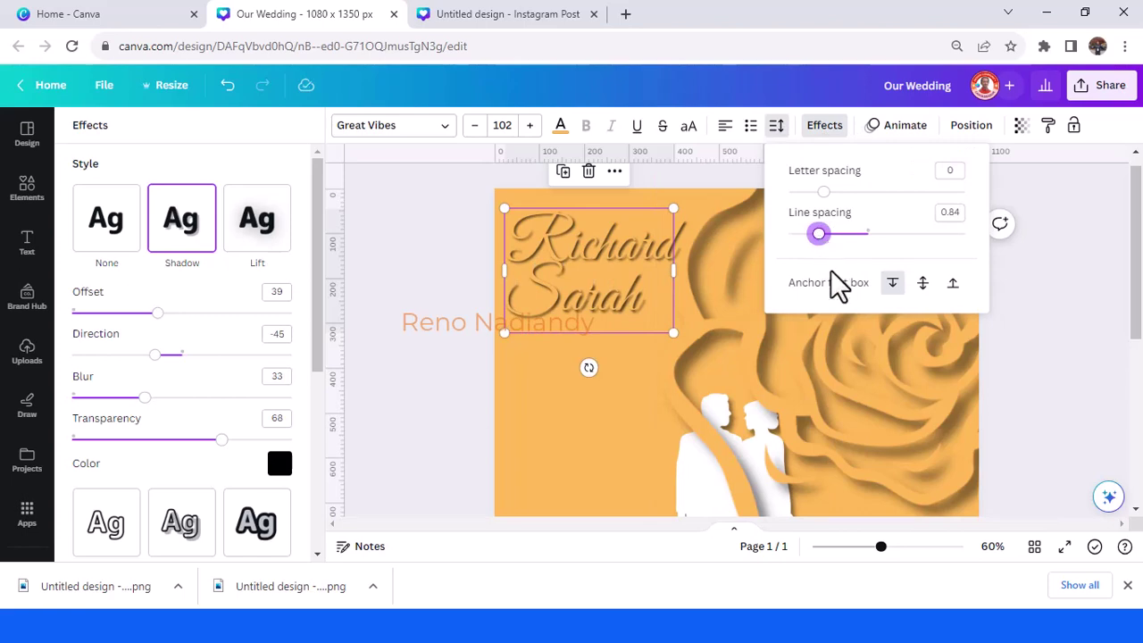
{"action": "left_click", "coordinate": [728, 127]}
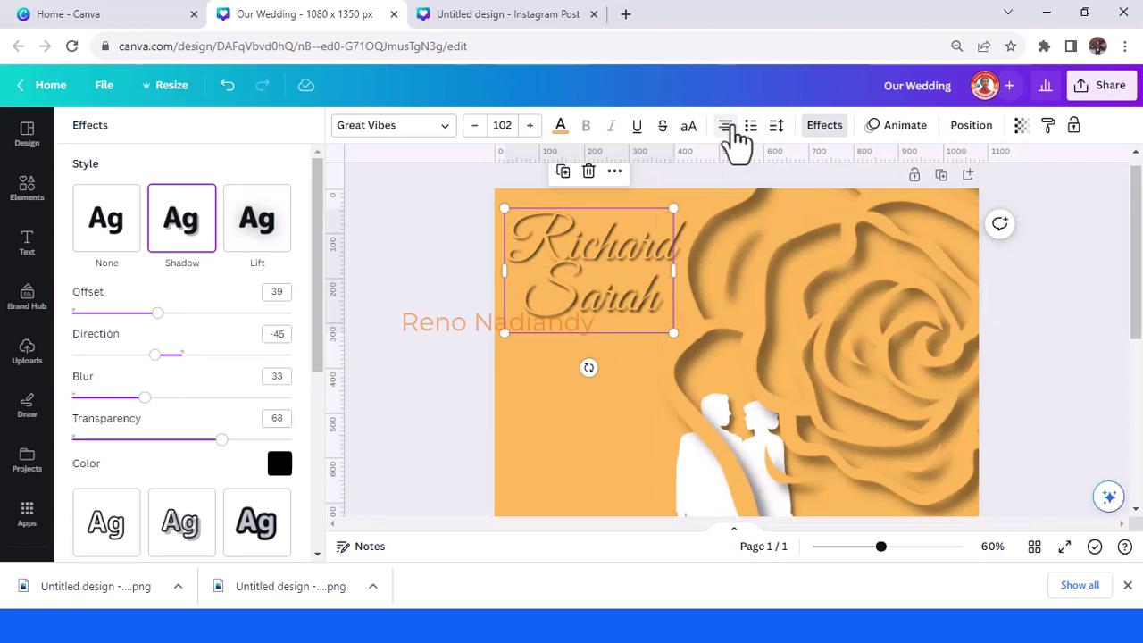
{"action": "scroll", "coordinate": [1036, 384], "scroll_direction": "down", "scroll_amount": 2}
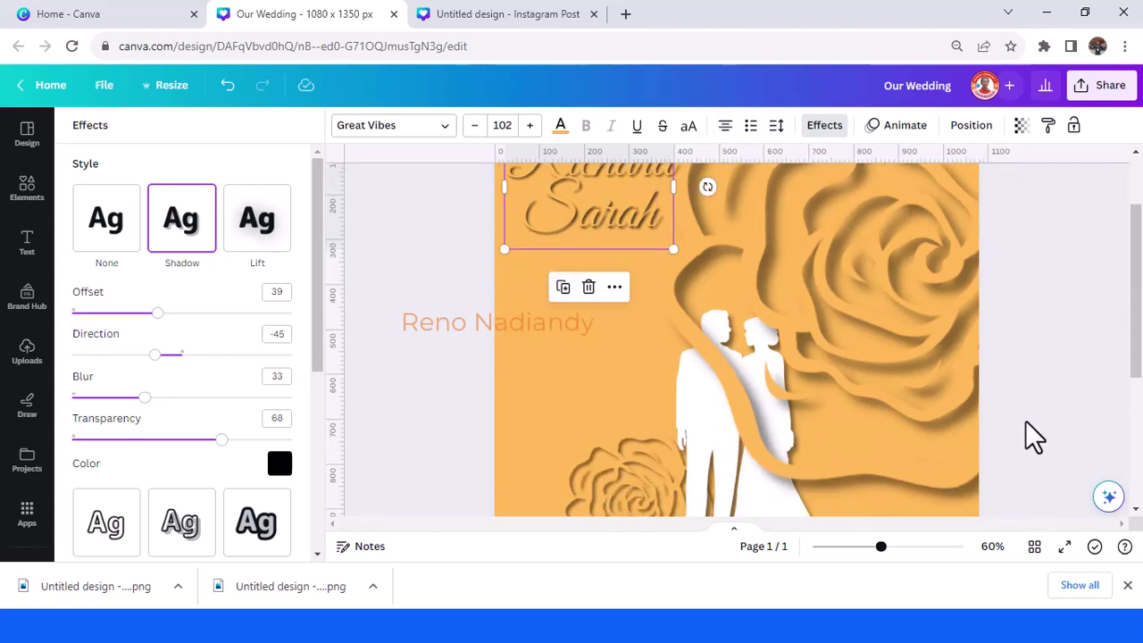
{"action": "left_click", "coordinate": [897, 546]}
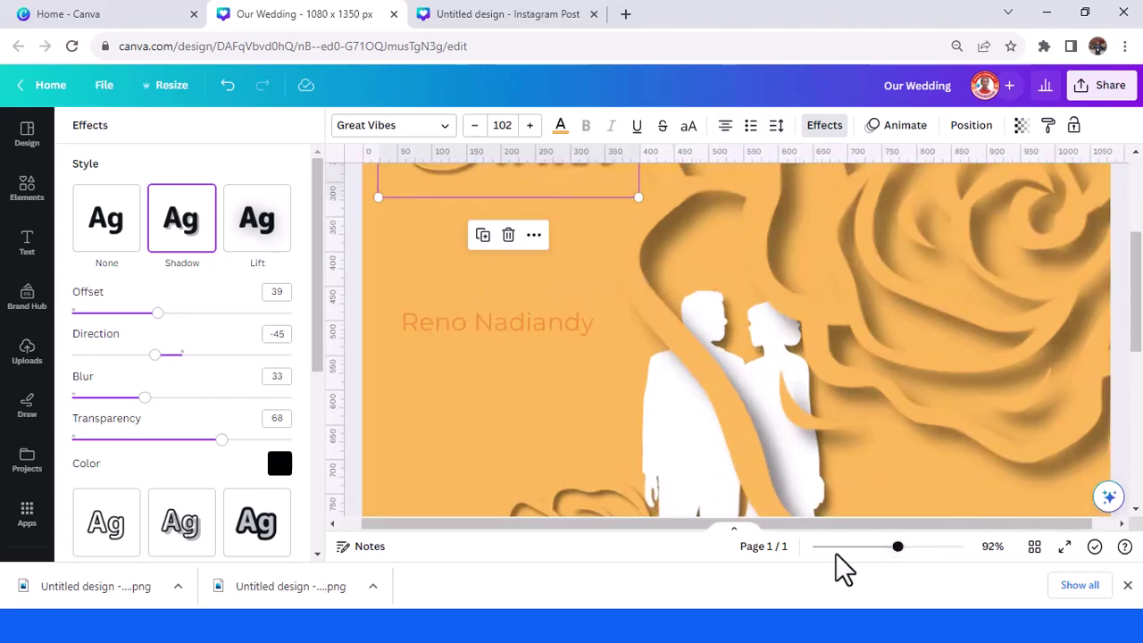
{"action": "left_click", "coordinate": [855, 547]}
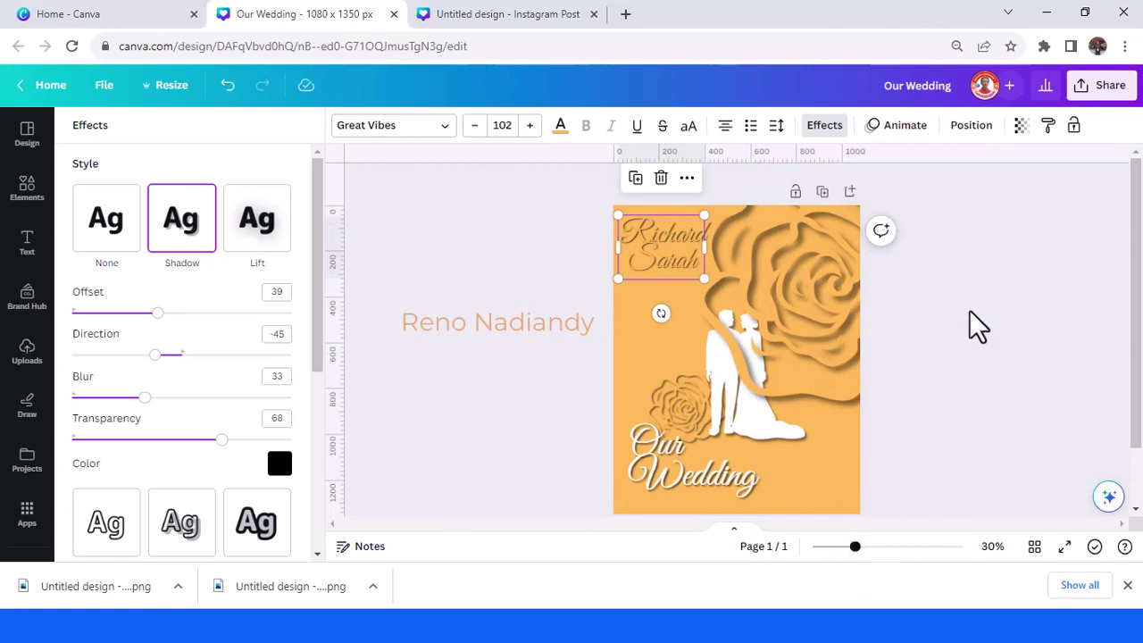
{"action": "left_click", "coordinate": [971, 352]}
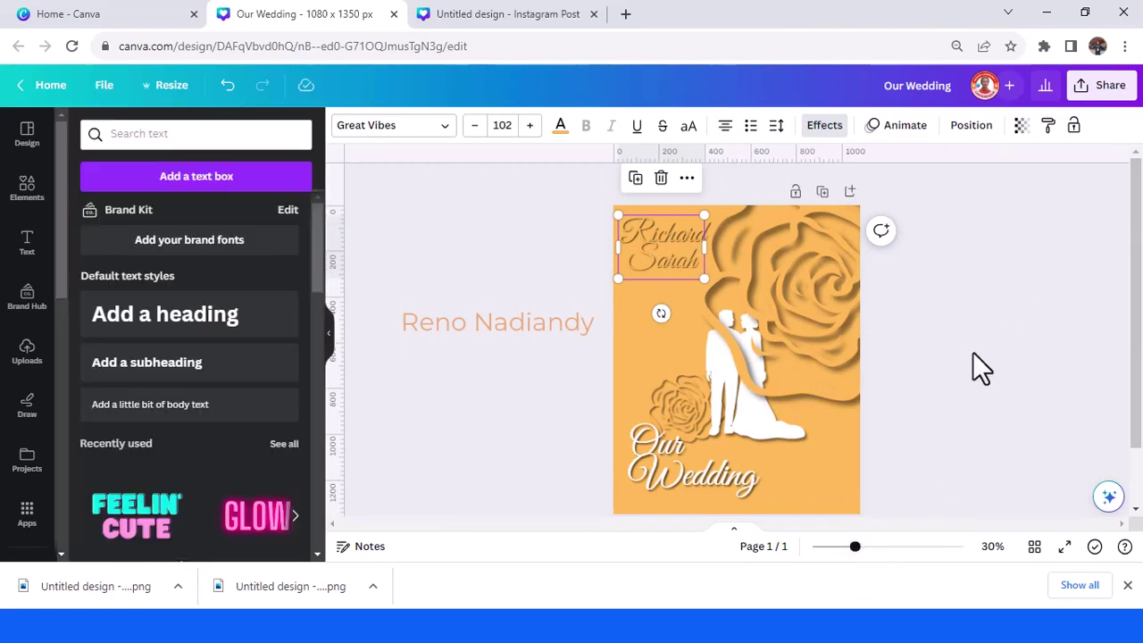
{"action": "left_click", "coordinate": [974, 352]}
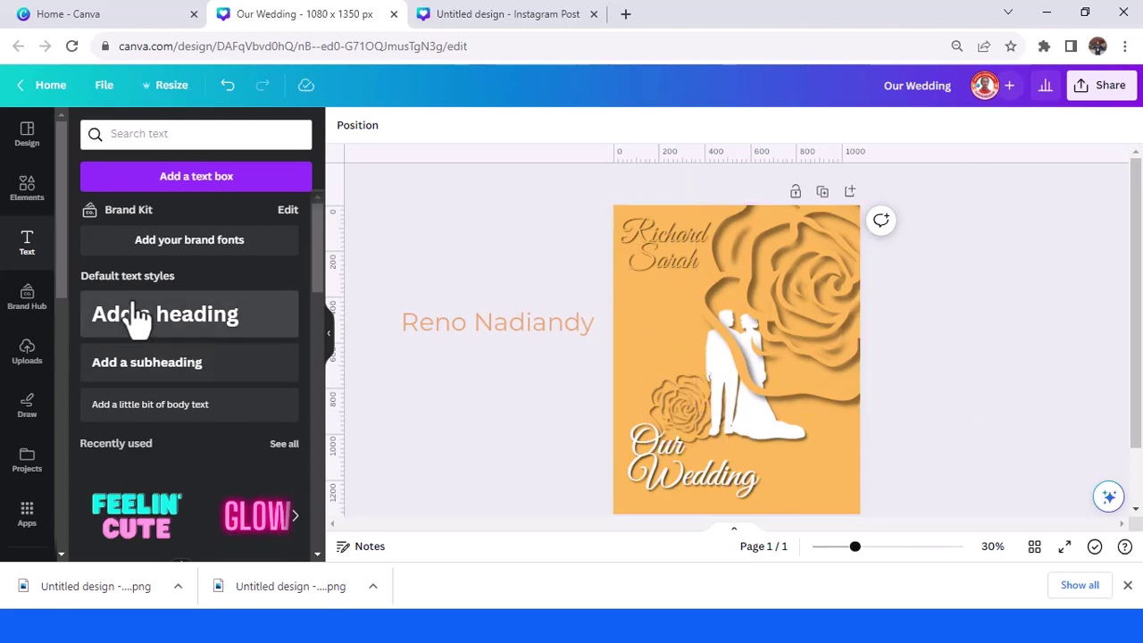
Add a body text reading "9 | Sept | 2023" below the couple, beside the "Our Wedding" heading
{"action": "left_click", "coordinate": [148, 420]}
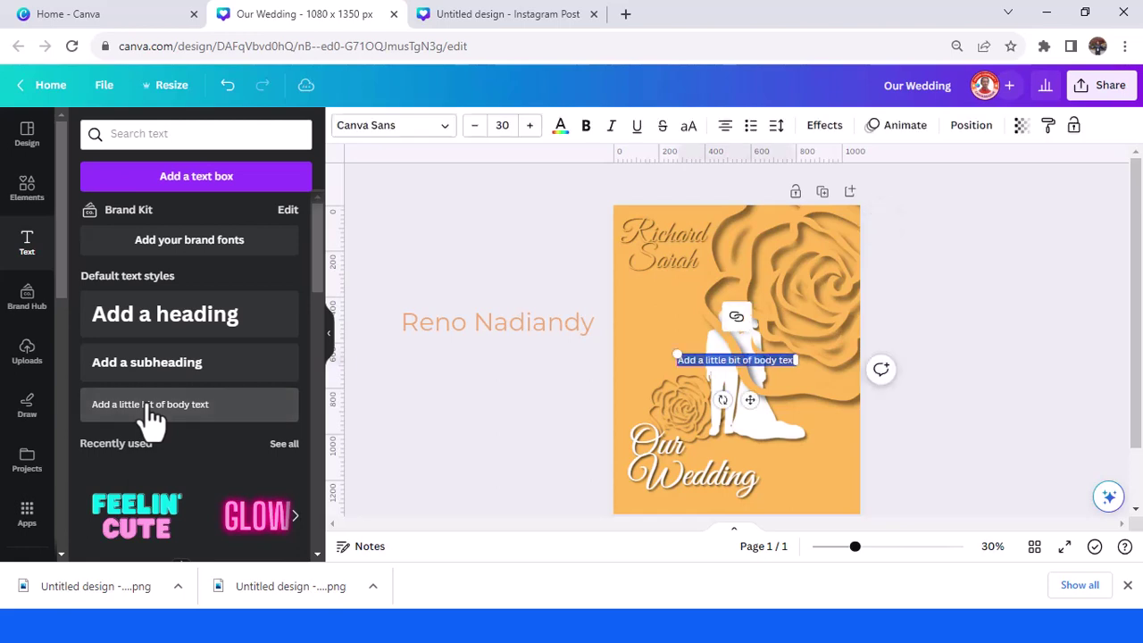
{"action": "left_click_drag", "start_coordinate": [752, 398], "coordinate": [795, 492]}
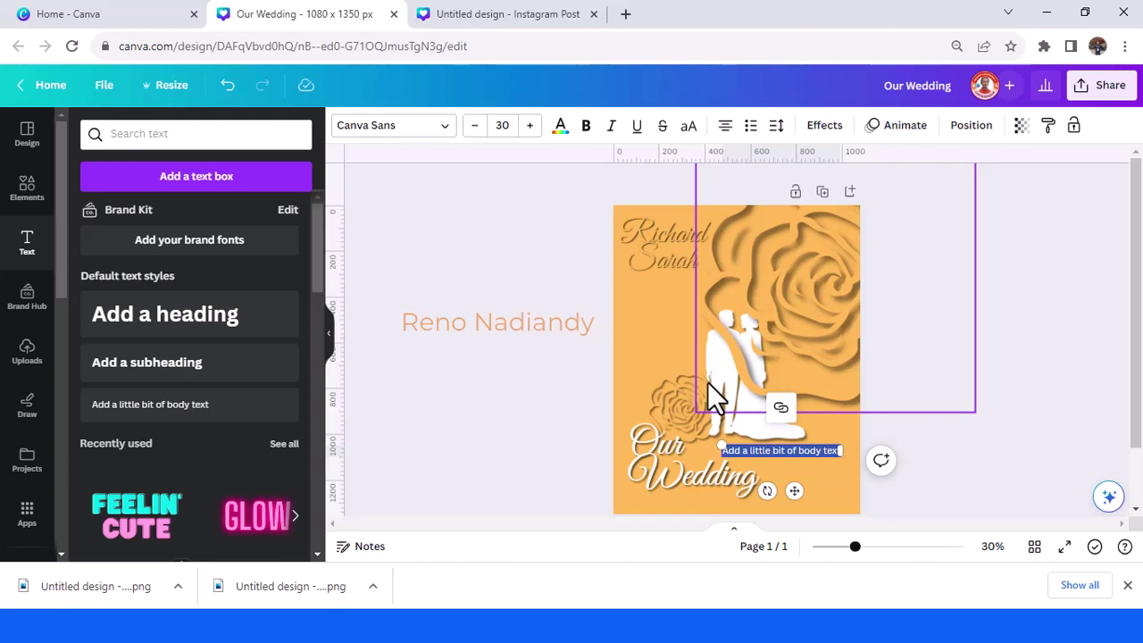
{"action": "key", "text": "BackSpace"}
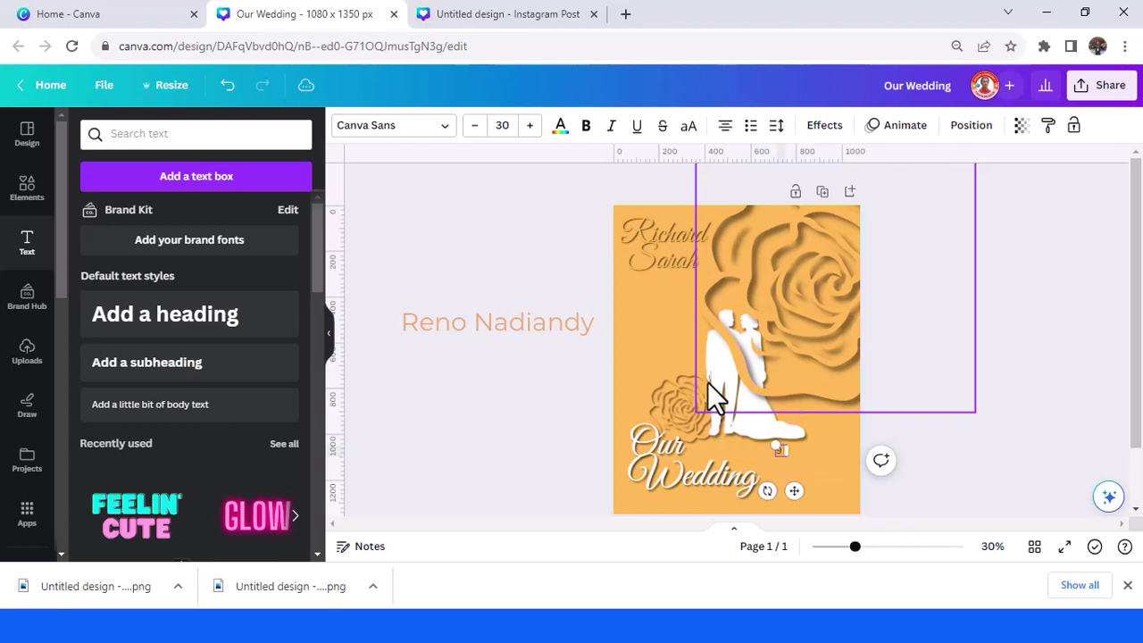
{"action": "type", "text": "9 | Sept"}
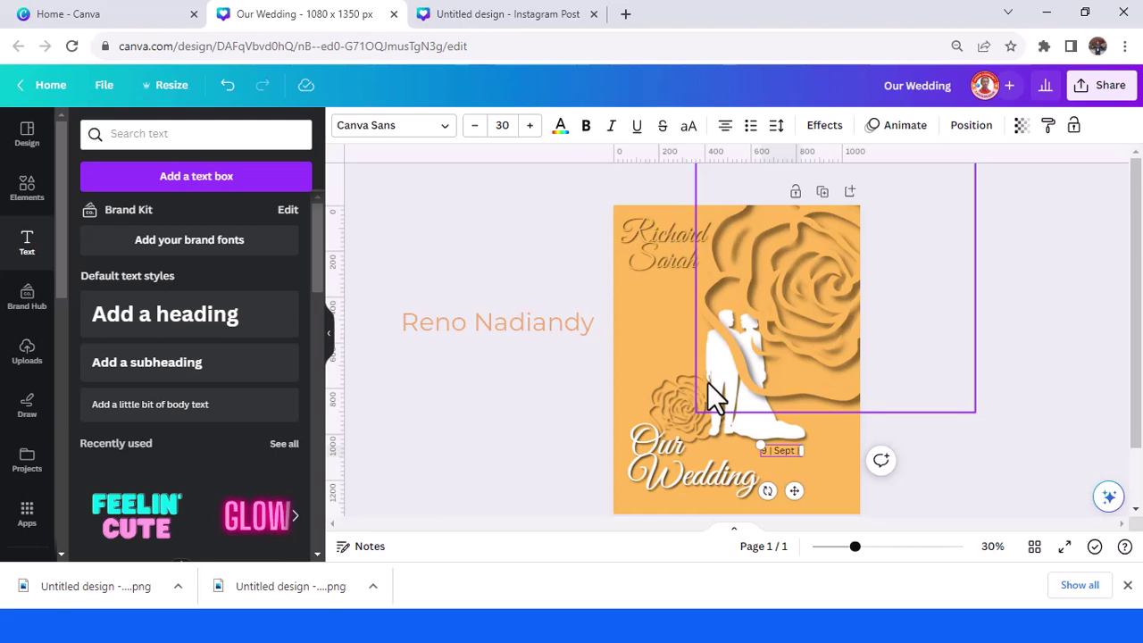
{"action": "type", "text": " | 202"}
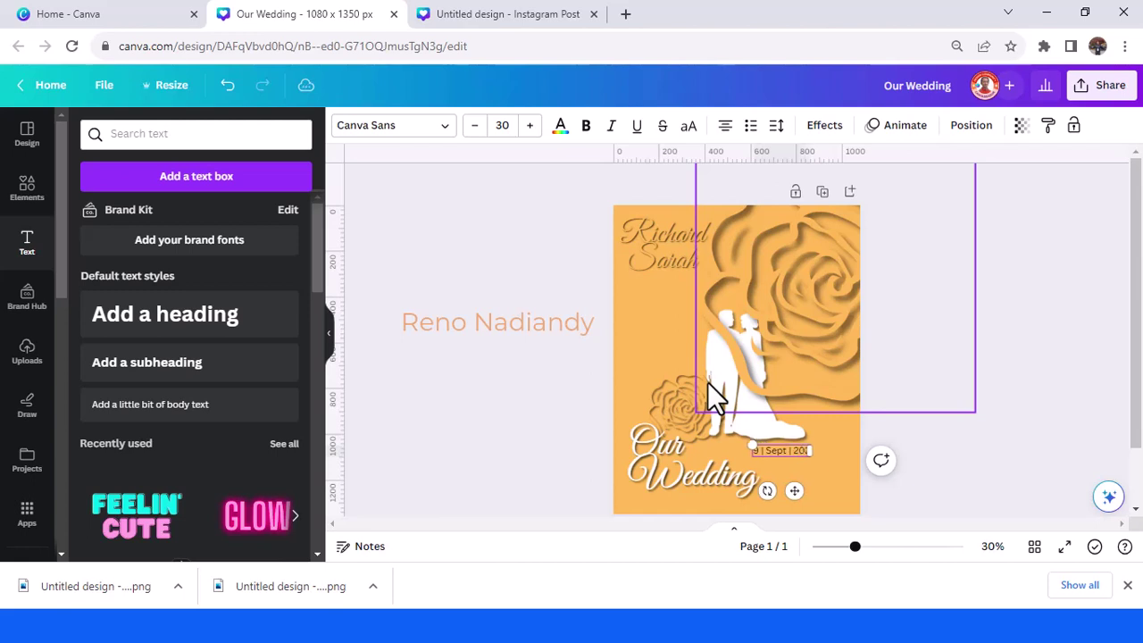
{"action": "left_click", "coordinate": [927, 469]}
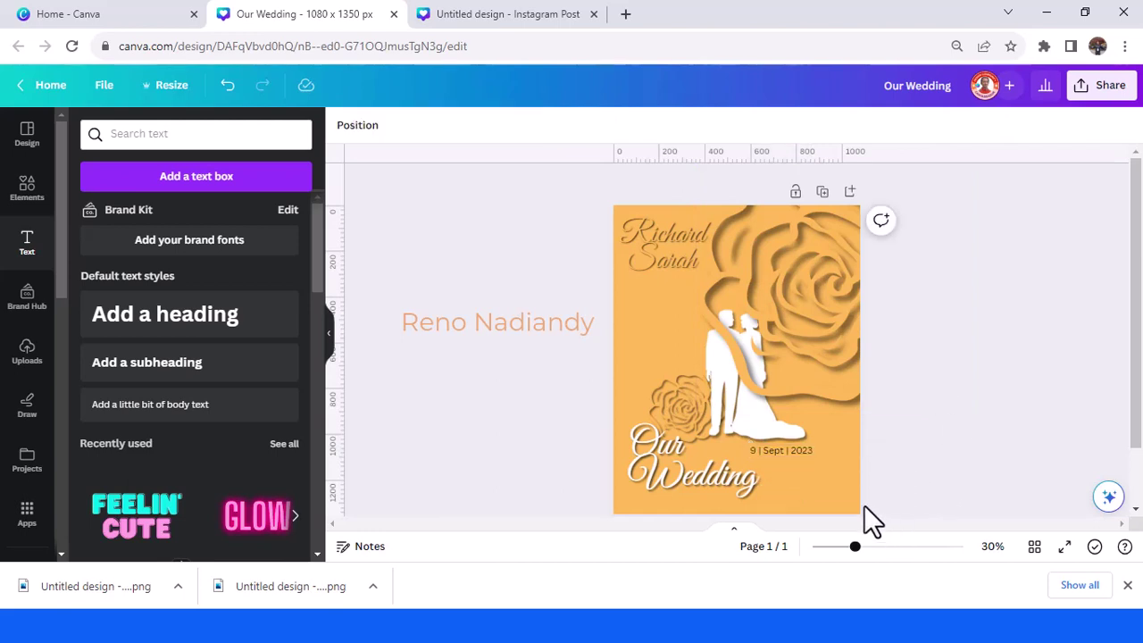
Place the date just after the word "Wedding" and enlarge it to font size 45.1
{"action": "left_click_drag", "start_coordinate": [793, 452], "coordinate": [813, 480]}
{"action": "scroll", "coordinate": [880, 469], "scroll_direction": "down", "scroll_amount": 1}
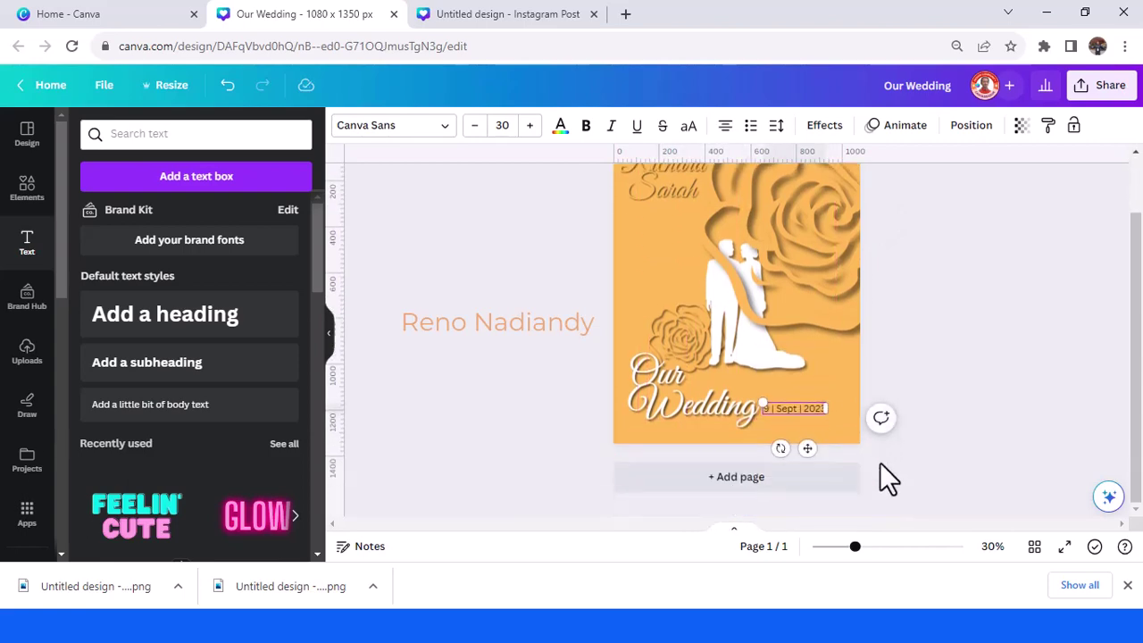
{"action": "left_click_drag", "start_coordinate": [823, 412], "coordinate": [859, 421]}
{"action": "left_click", "coordinate": [879, 547]}
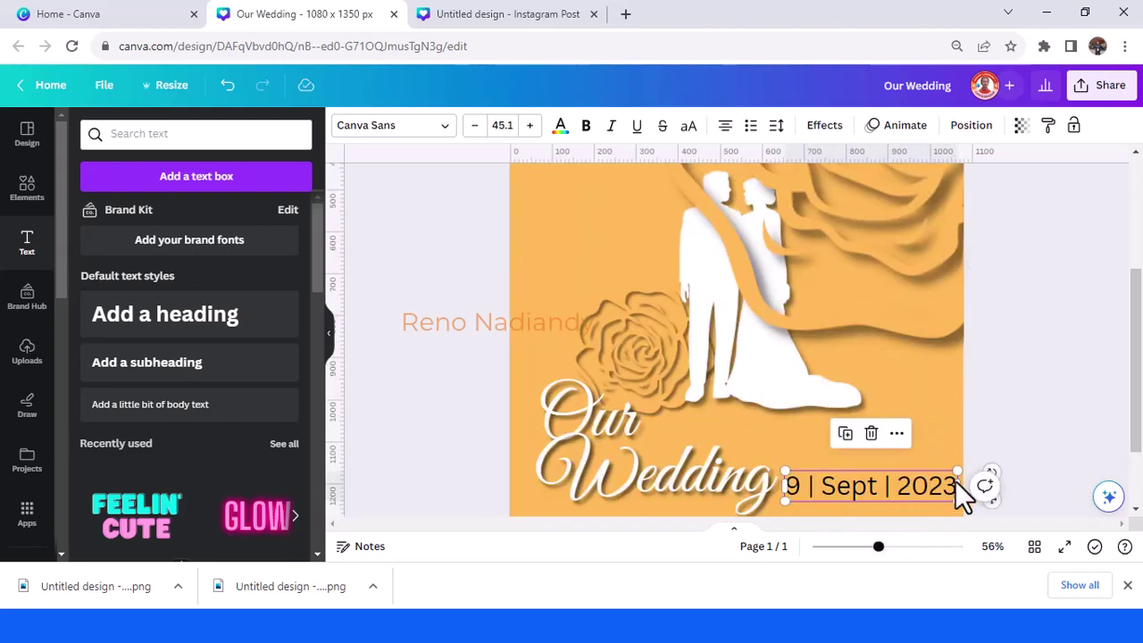
{"action": "left_click", "coordinate": [1026, 395]}
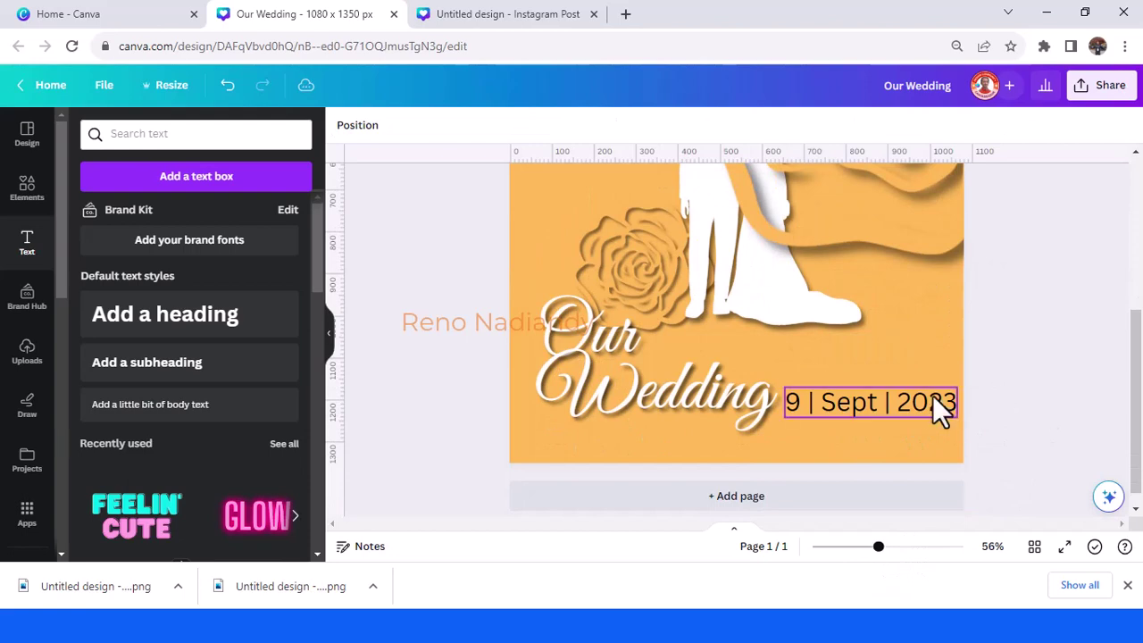
{"action": "left_click_drag", "start_coordinate": [936, 408], "coordinate": [926, 395]}
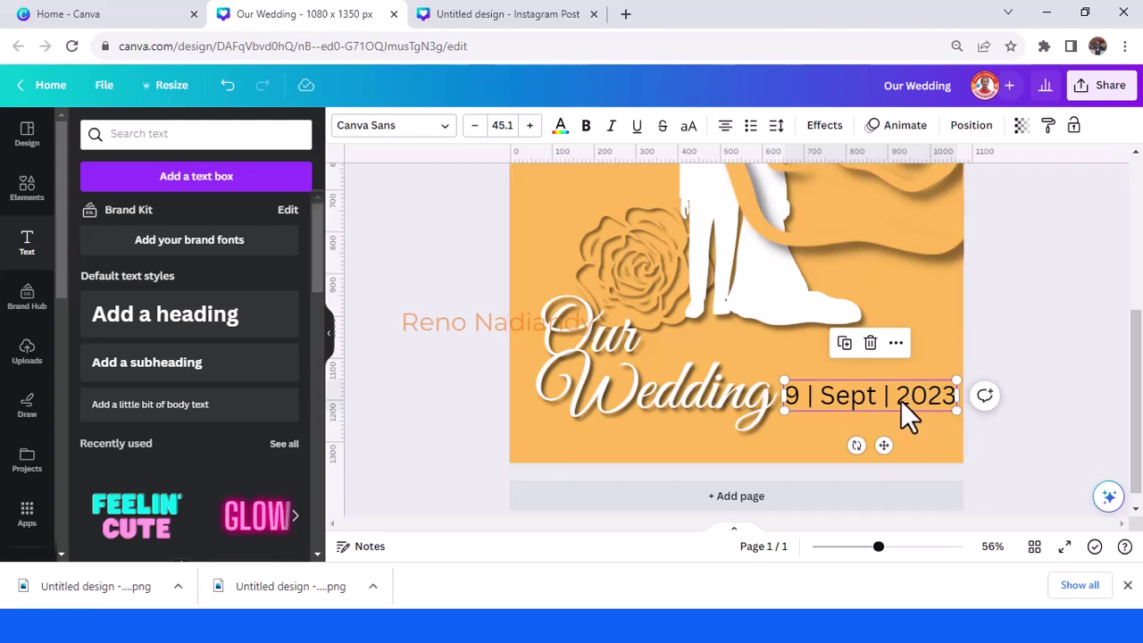
Try a grey color on the whole date text and set it back to black
{"action": "left_click", "coordinate": [560, 126]}
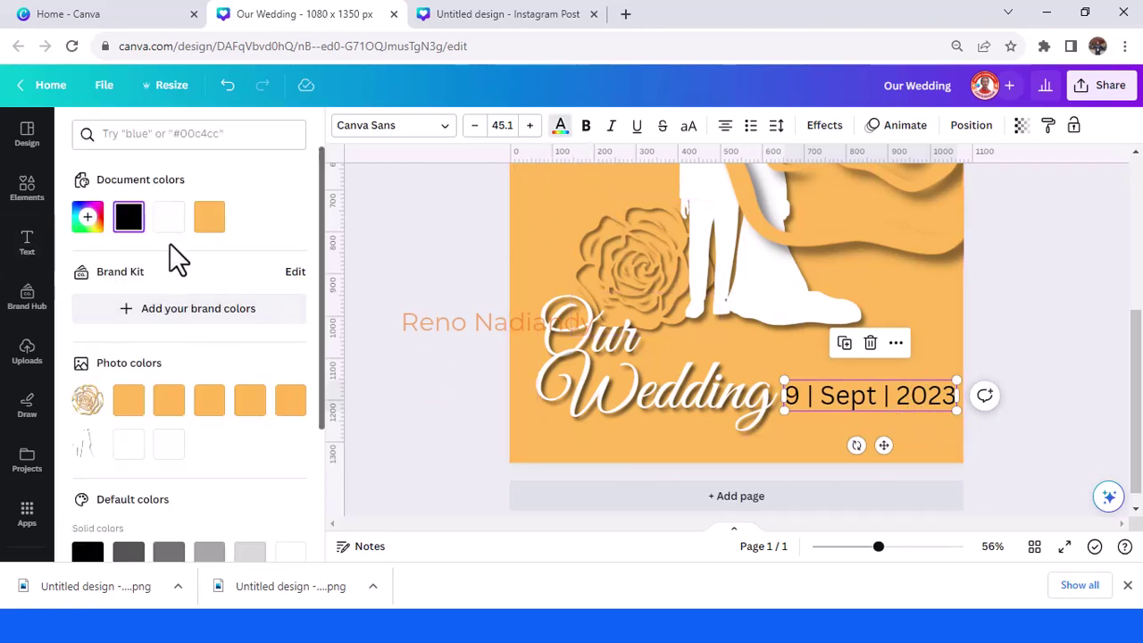
{"action": "scroll", "coordinate": [214, 408], "scroll_direction": "down", "scroll_amount": 4}
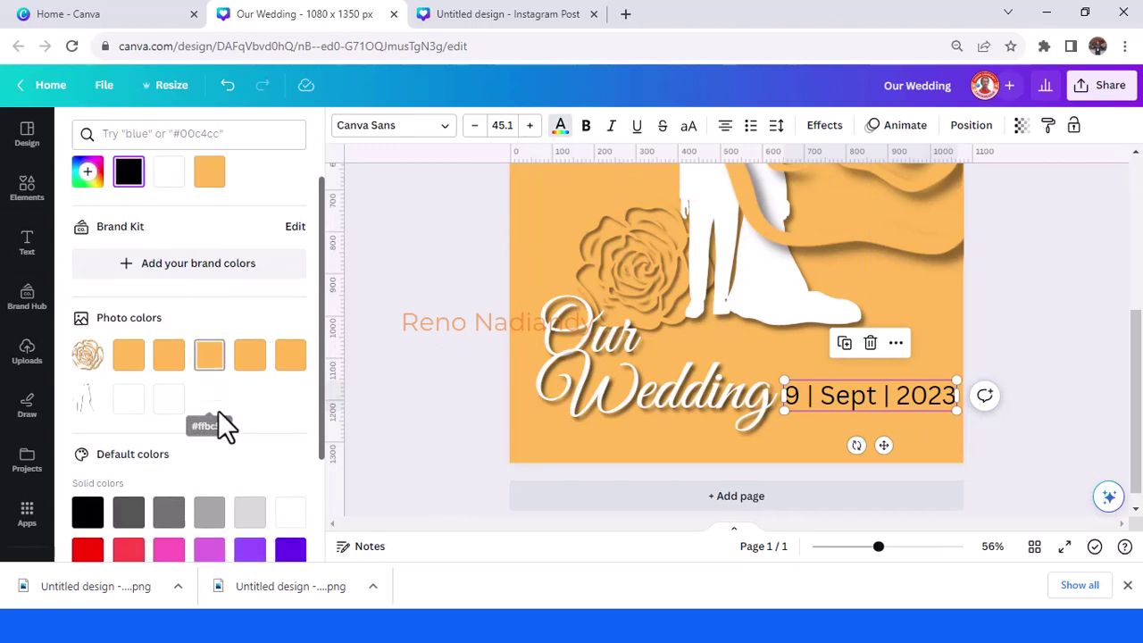
{"action": "left_click", "coordinate": [212, 364]}
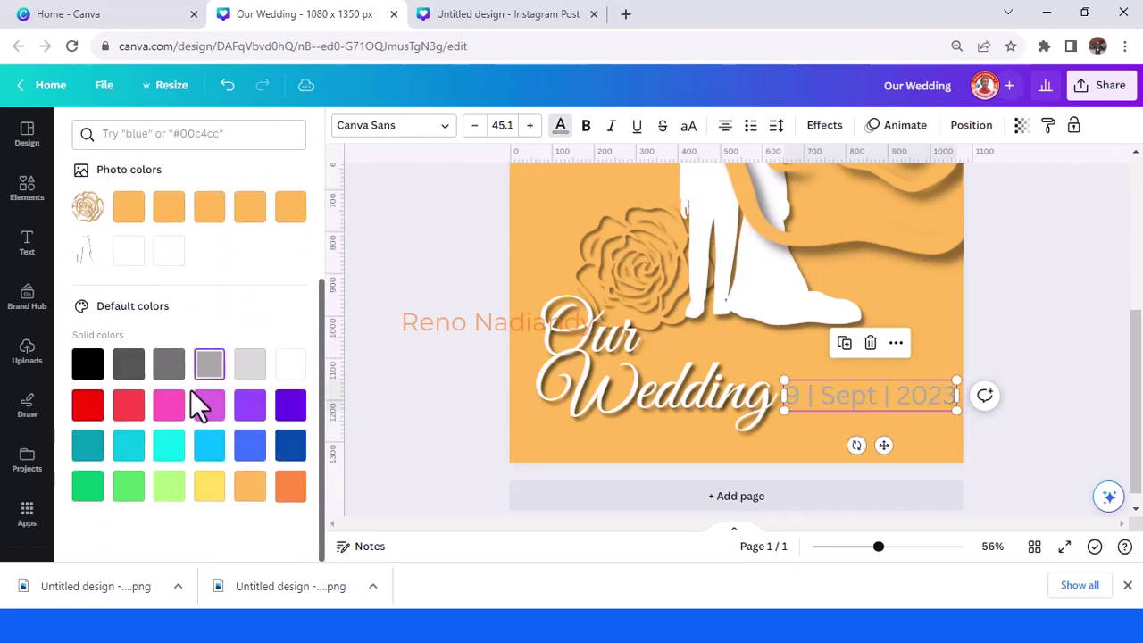
{"action": "left_click", "coordinate": [87, 365]}
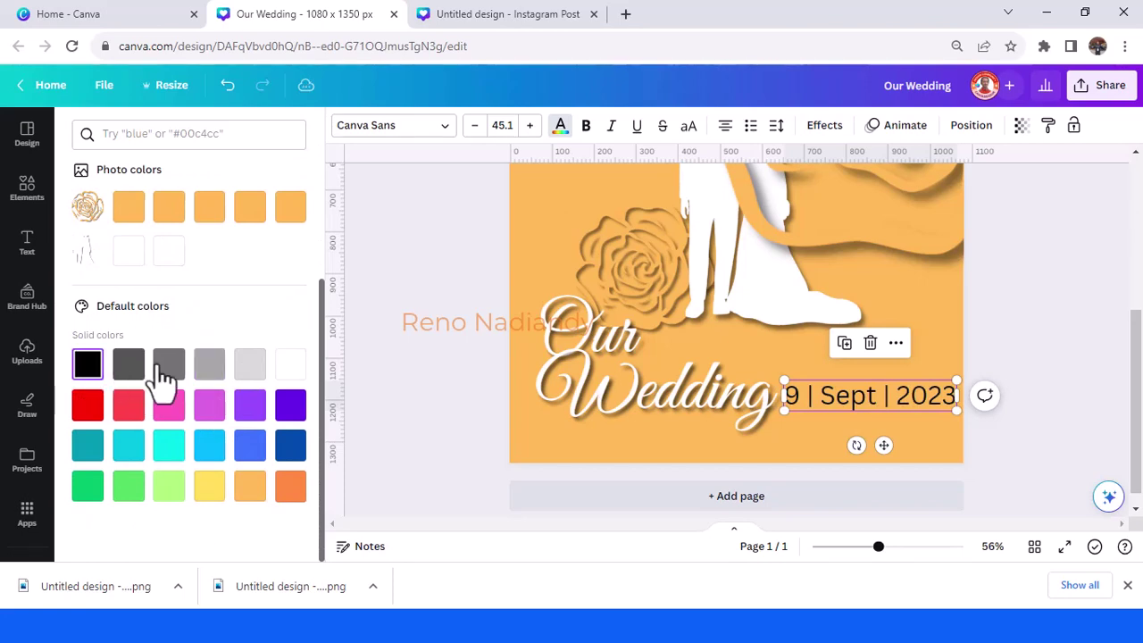
{"action": "left_click", "coordinate": [1021, 411]}
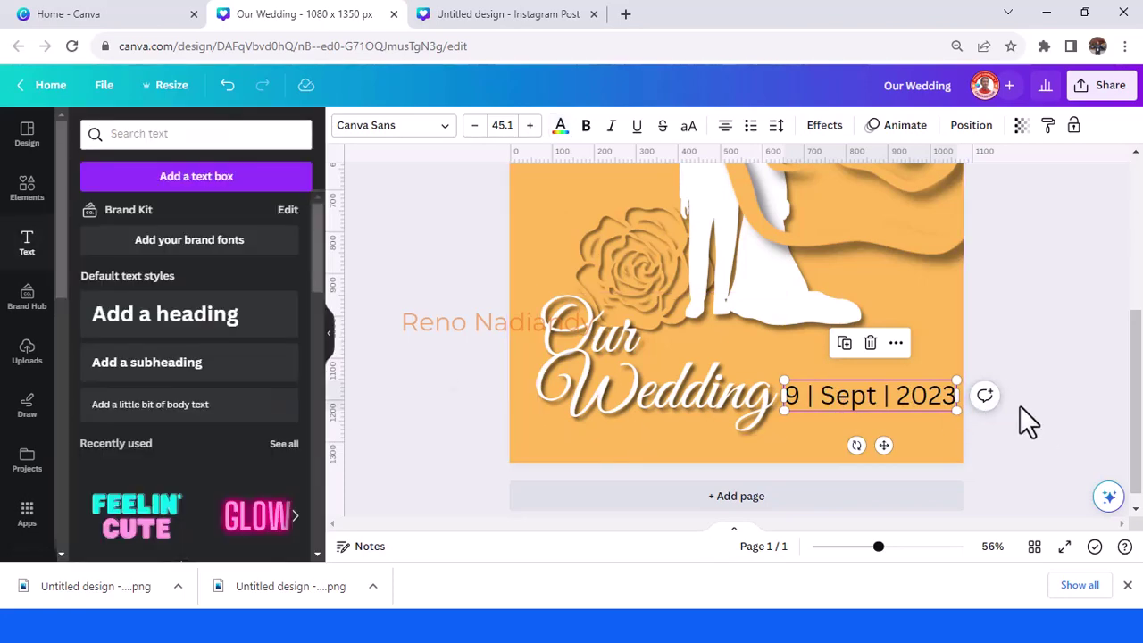
Color the two vertical separator bars in the date text white, leaving the day, month and year black
{"action": "double_click", "coordinate": [890, 394]}
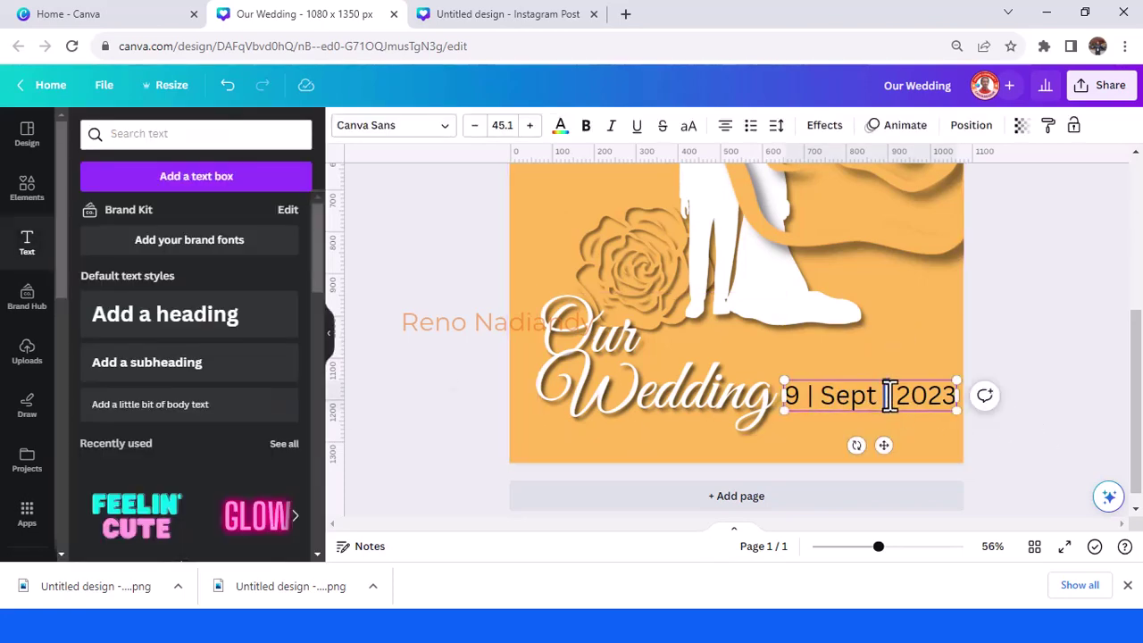
{"action": "left_click", "coordinate": [560, 126]}
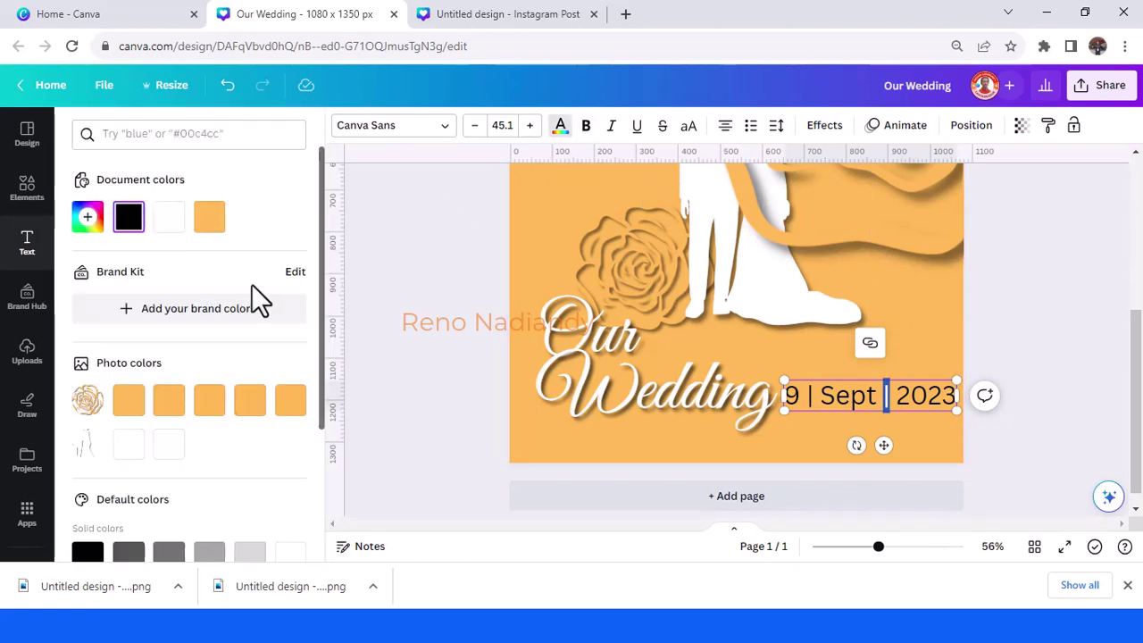
{"action": "left_click", "coordinate": [176, 234]}
{"action": "double_click", "coordinate": [809, 395]}
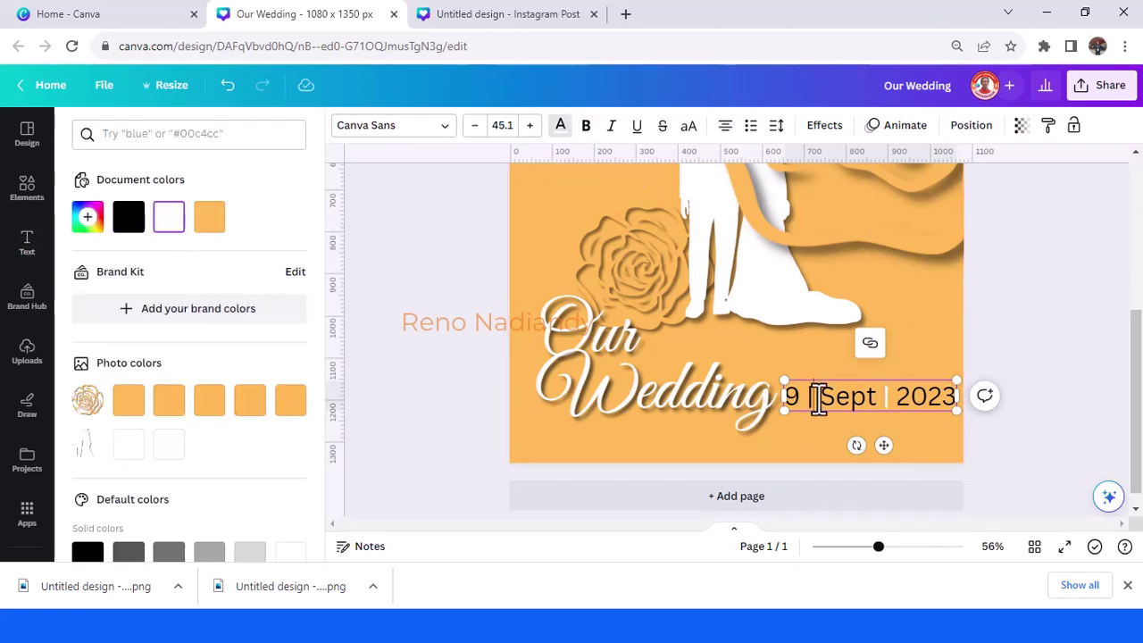
{"action": "left_click", "coordinate": [171, 222]}
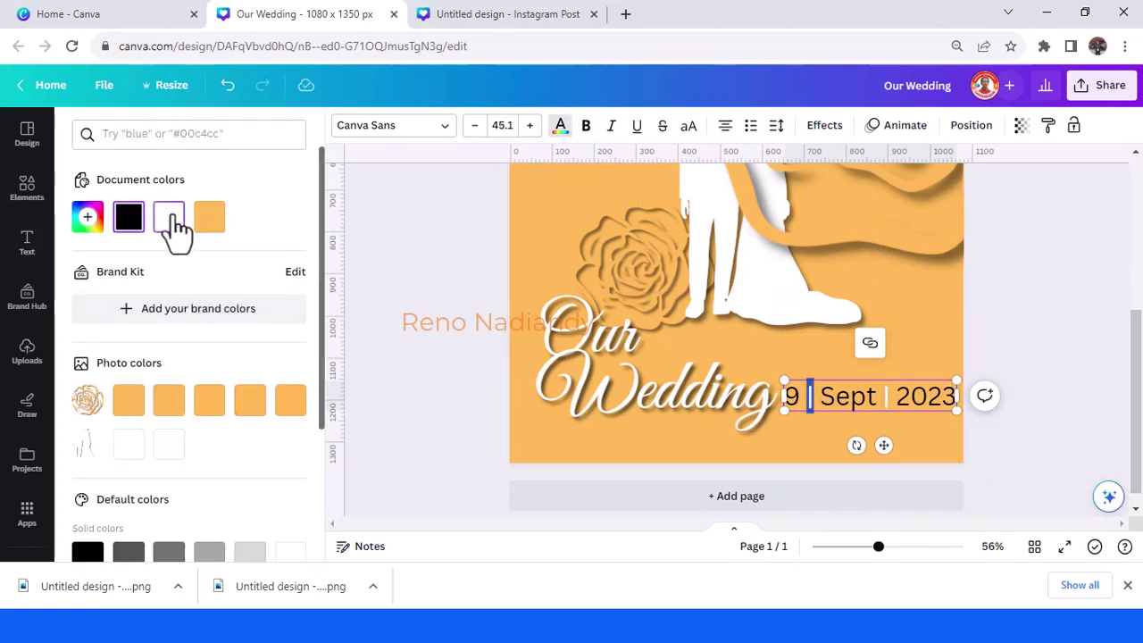
{"action": "left_click", "coordinate": [1035, 335]}
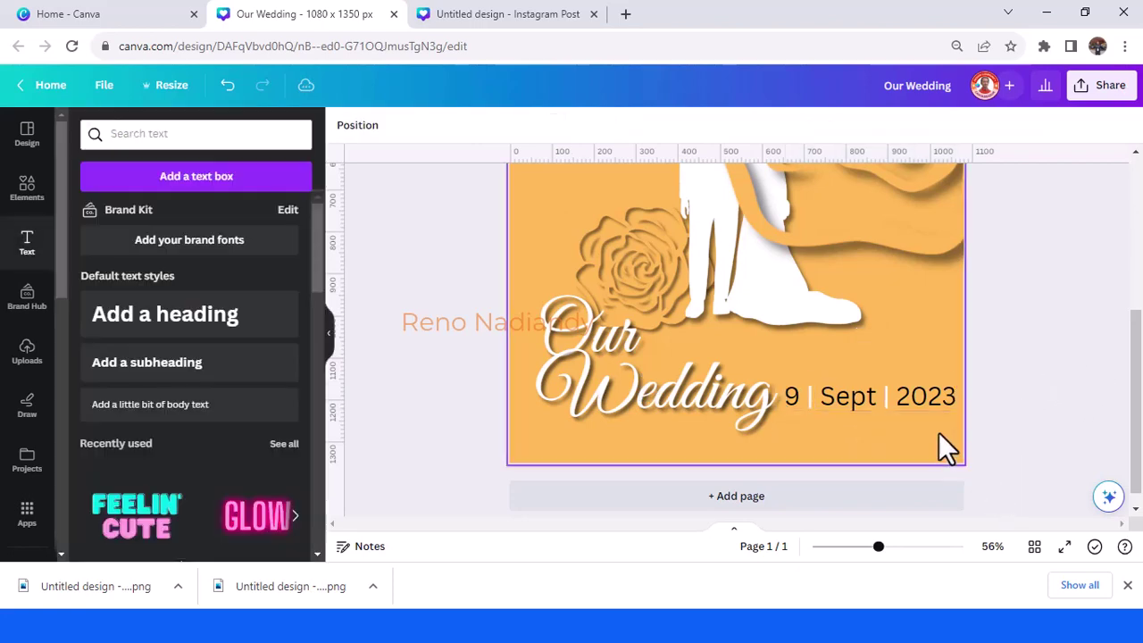
Shrink the date text to font size 38.8 and place it directly below the word "Wedding"
{"action": "left_click", "coordinate": [909, 401]}
{"action": "left_click_drag", "start_coordinate": [783, 378], "coordinate": [809, 385]}
{"action": "left_click_drag", "start_coordinate": [897, 449], "coordinate": [634, 509]}
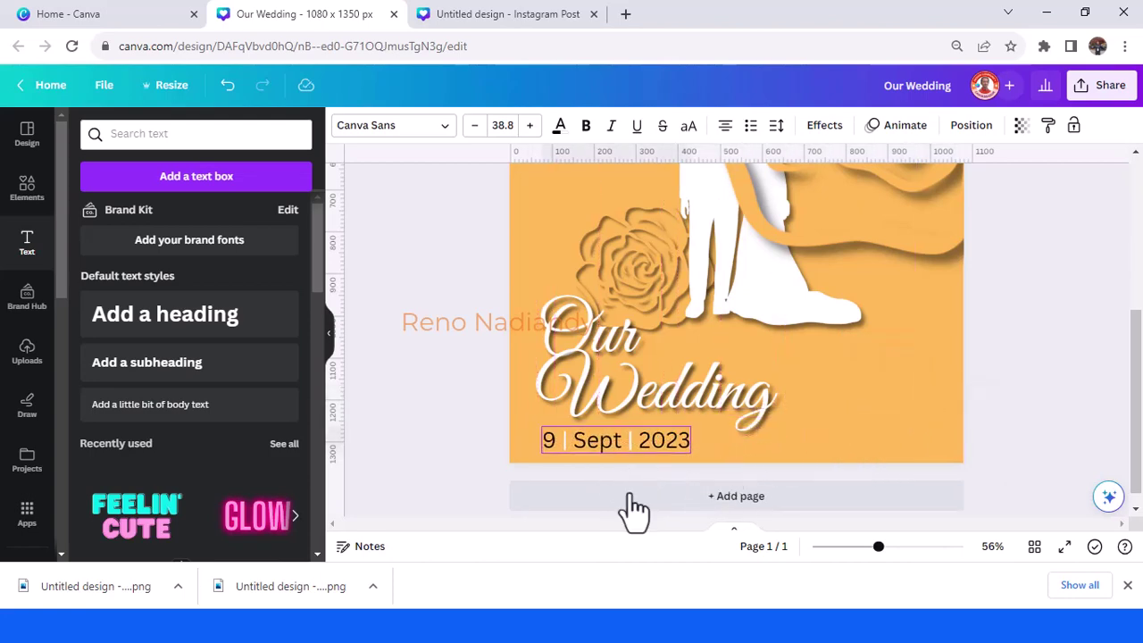
Move the couple's names slightly down and place the date above them in the page's upper-left corner
{"action": "scroll", "coordinate": [644, 469], "scroll_direction": "up", "scroll_amount": 5}
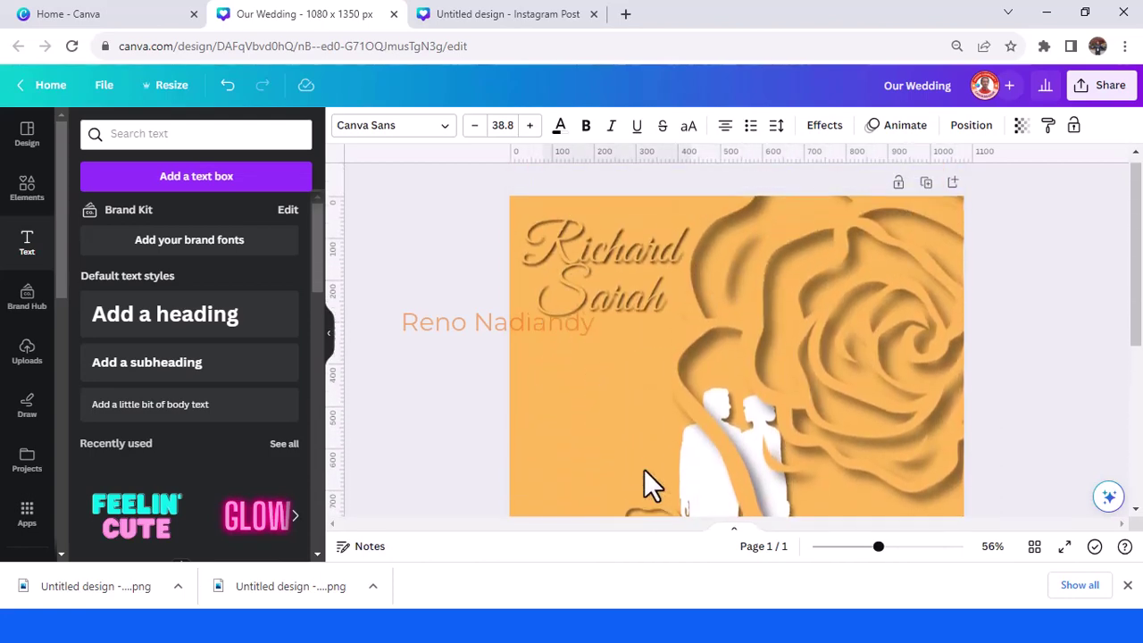
{"action": "left_click_drag", "start_coordinate": [598, 298], "coordinate": [598, 386]}
{"action": "scroll", "coordinate": [625, 437], "scroll_direction": "down", "scroll_amount": 5}
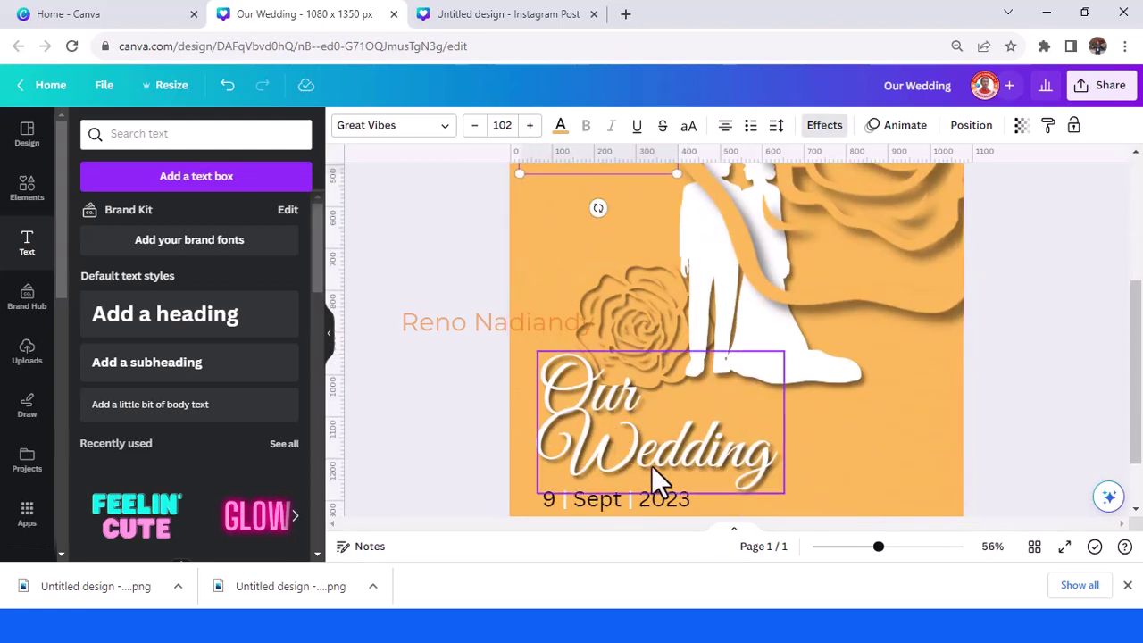
{"action": "left_click", "coordinate": [846, 546]}
{"action": "left_click_drag", "start_coordinate": [848, 548], "coordinate": [850, 548]}
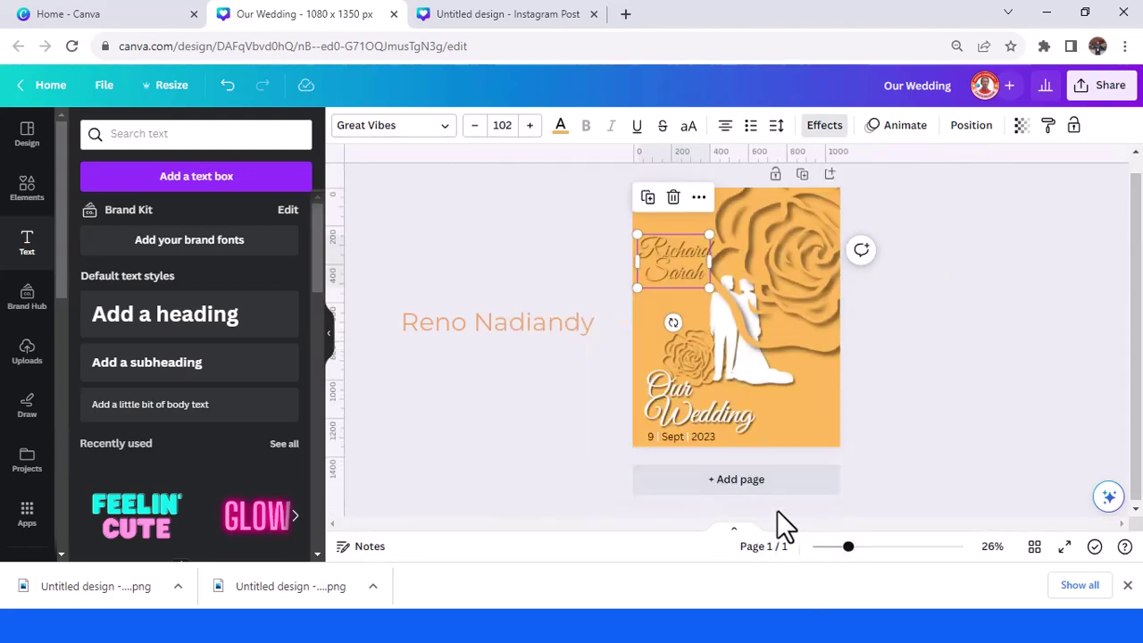
{"action": "left_click", "coordinate": [709, 439]}
{"action": "left_click_drag", "start_coordinate": [722, 417], "coordinate": [702, 207]}
{"action": "left_click", "coordinate": [979, 386]}
{"action": "left_click_drag", "start_coordinate": [957, 362], "coordinate": [672, 260]}
{"action": "left_click", "coordinate": [673, 260]}
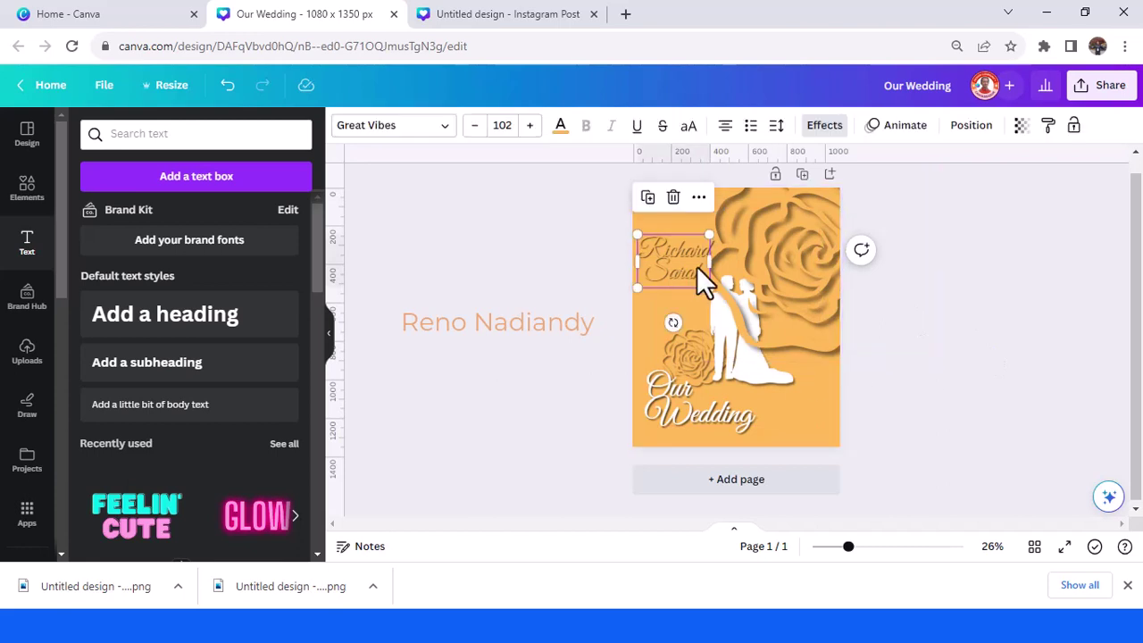
{"action": "left_click", "coordinate": [962, 427]}
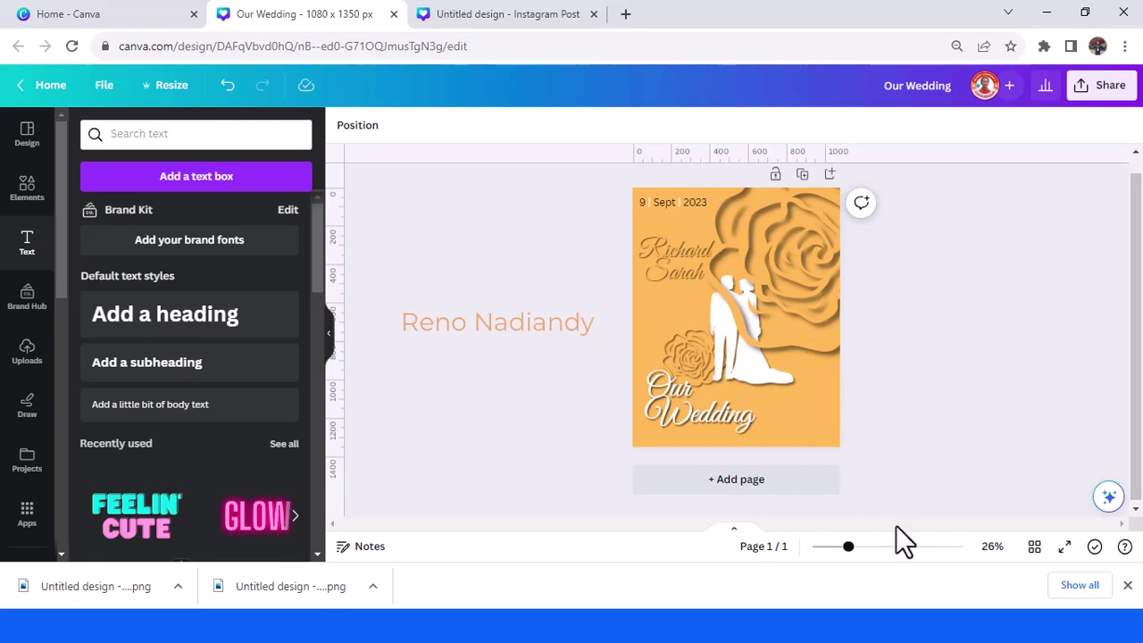
{"action": "left_click_drag", "start_coordinate": [844, 545], "coordinate": [851, 546]}
{"action": "left_click_drag", "start_coordinate": [1138, 461], "coordinate": [1138, 447]}
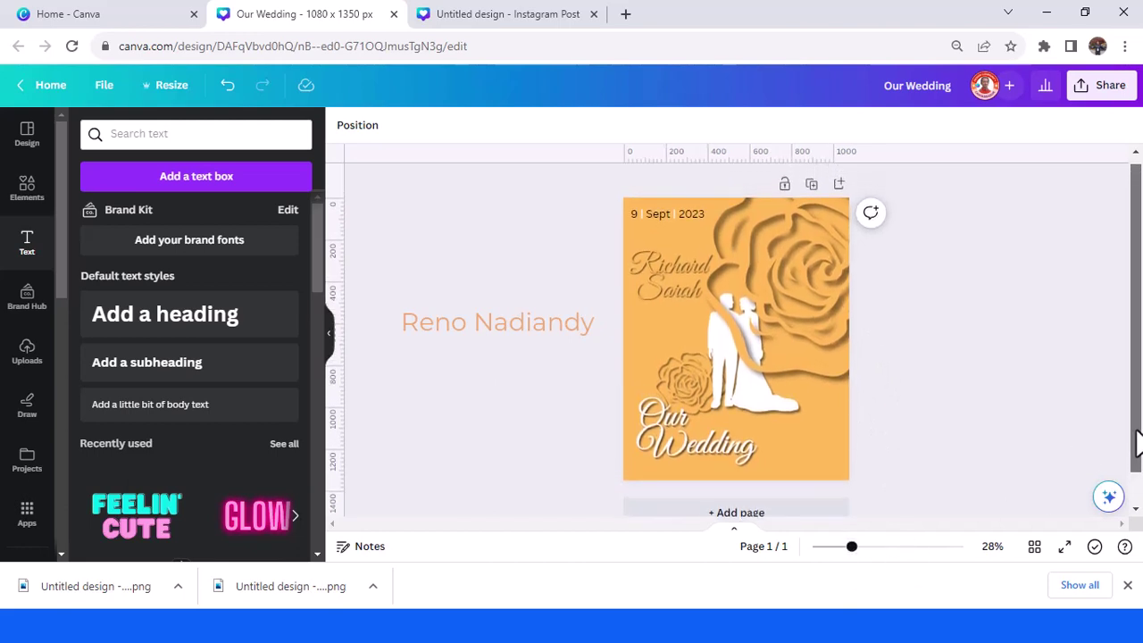